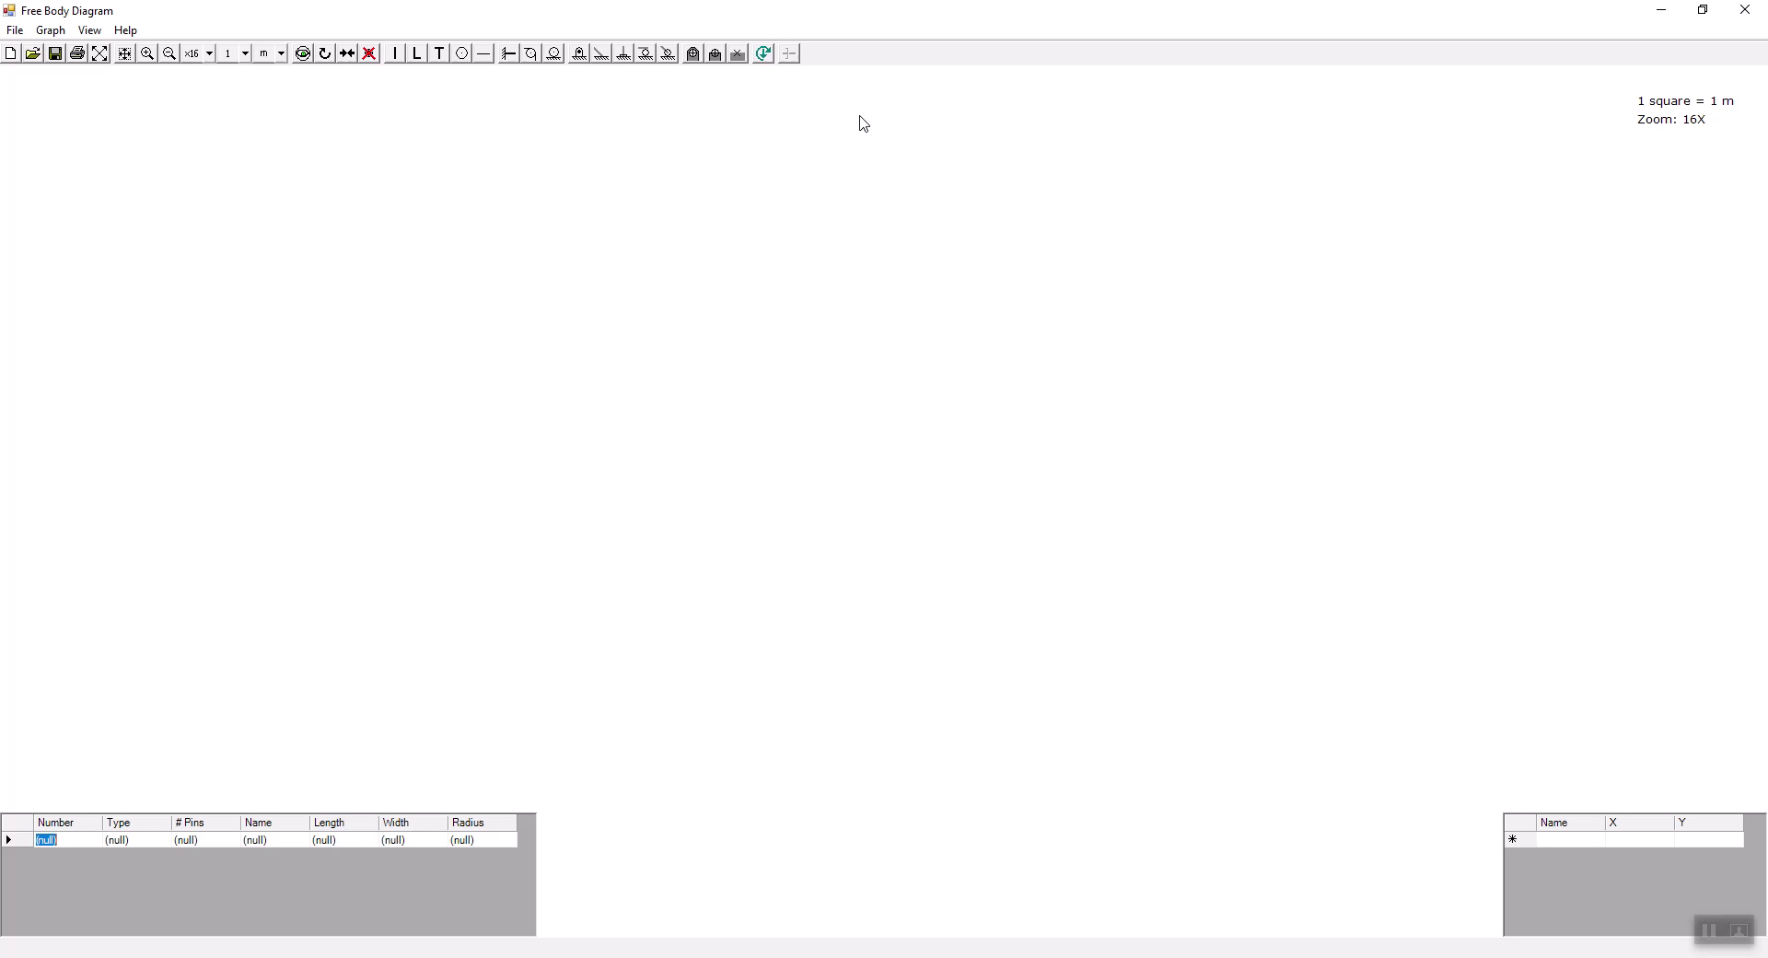
# Draw two sloping beams about 20.5 m and 20.8 m long, meeting at a common apex with their feet level
pyautogui.click(396, 55)
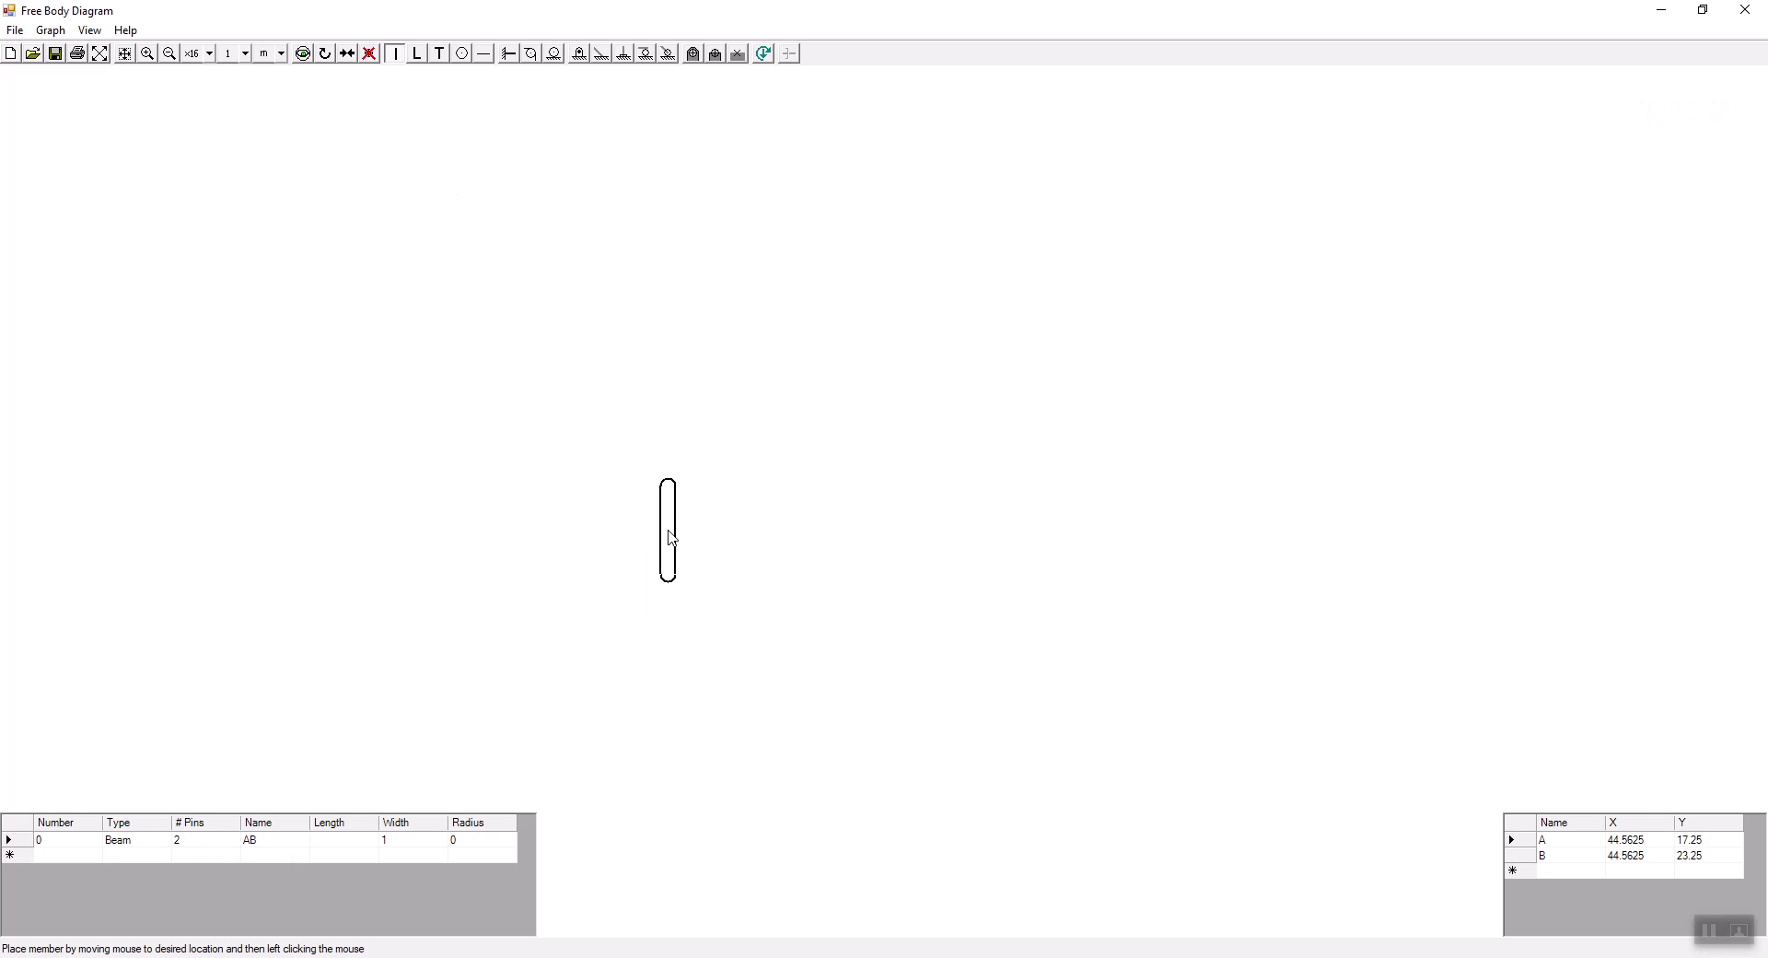
pyautogui.click(662, 533)
pyautogui.moveTo(663, 488); pyautogui.dragTo(819, 324)
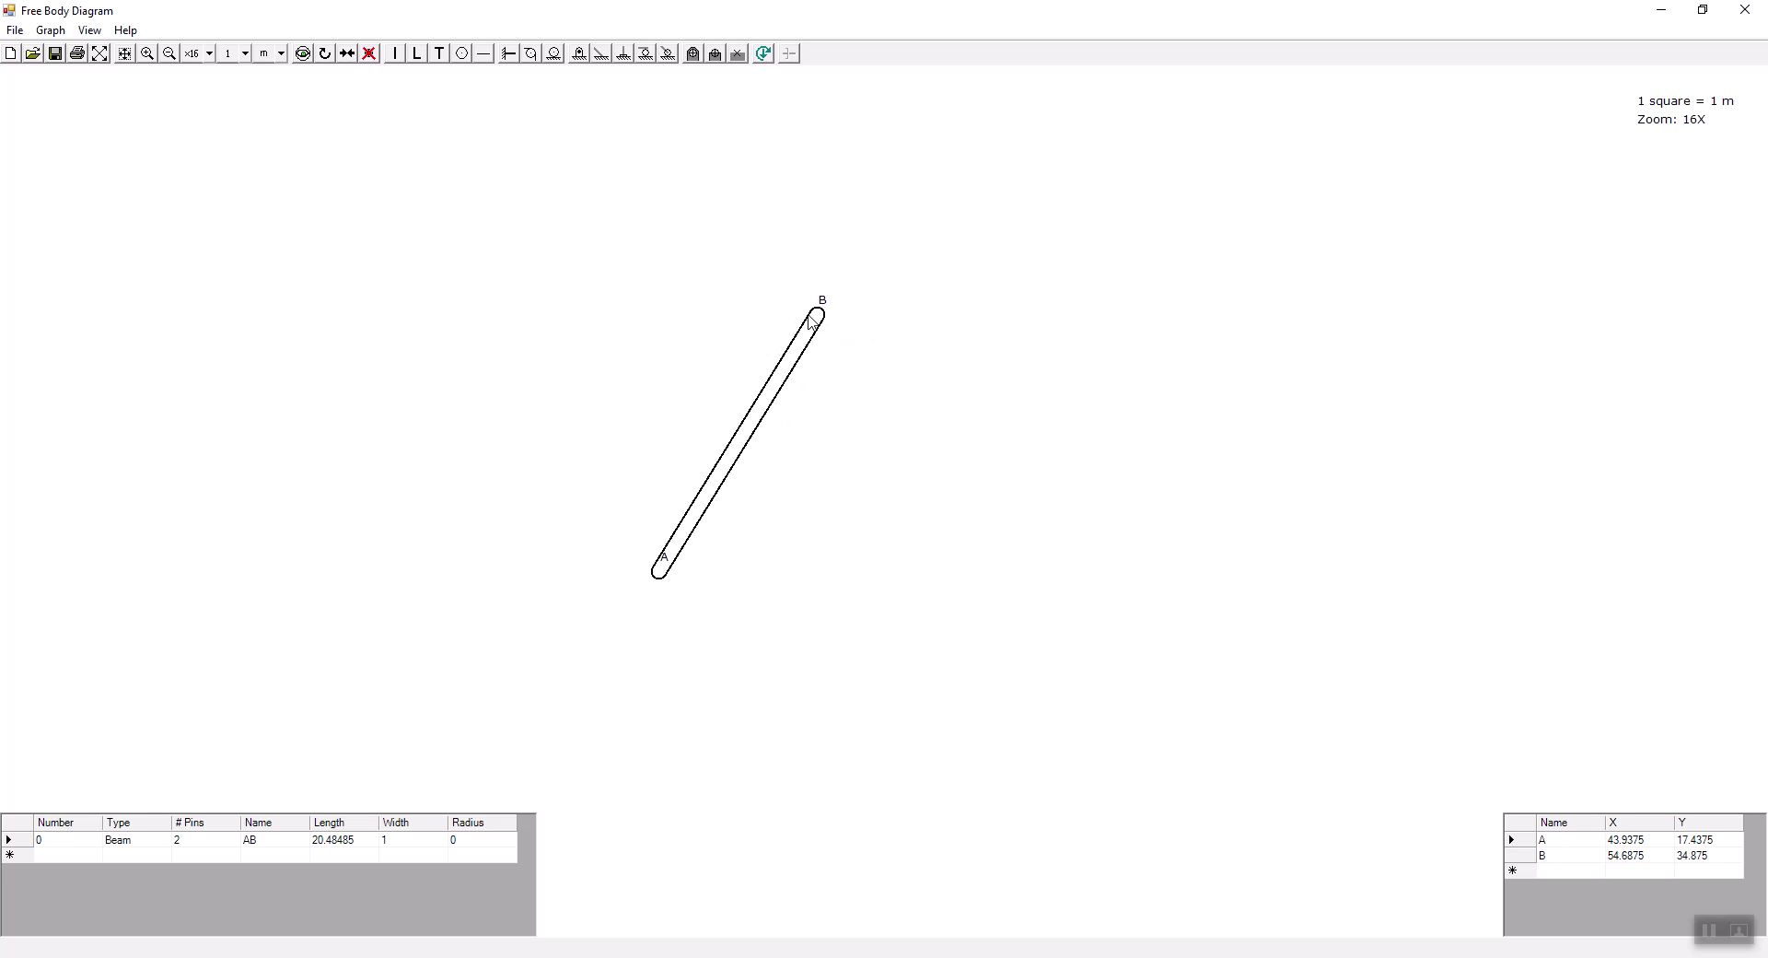
pyautogui.click(396, 55)
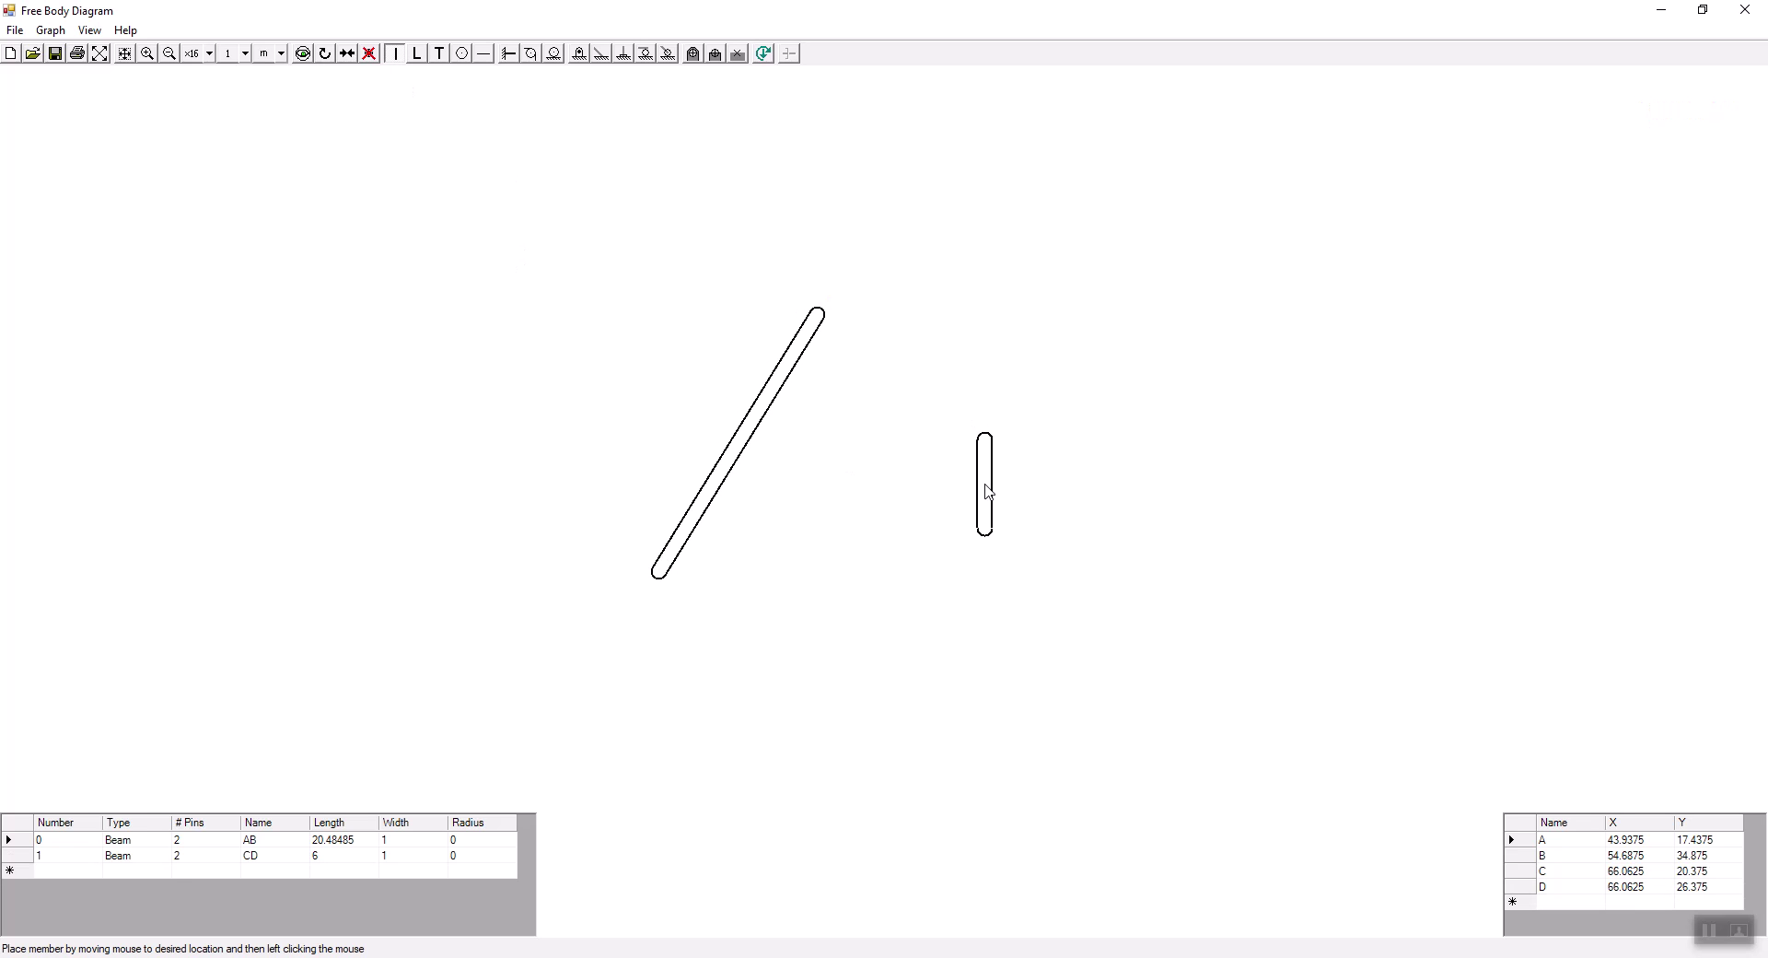
pyautogui.click(991, 433)
pyautogui.moveTo(986, 449); pyautogui.dragTo(822, 324)
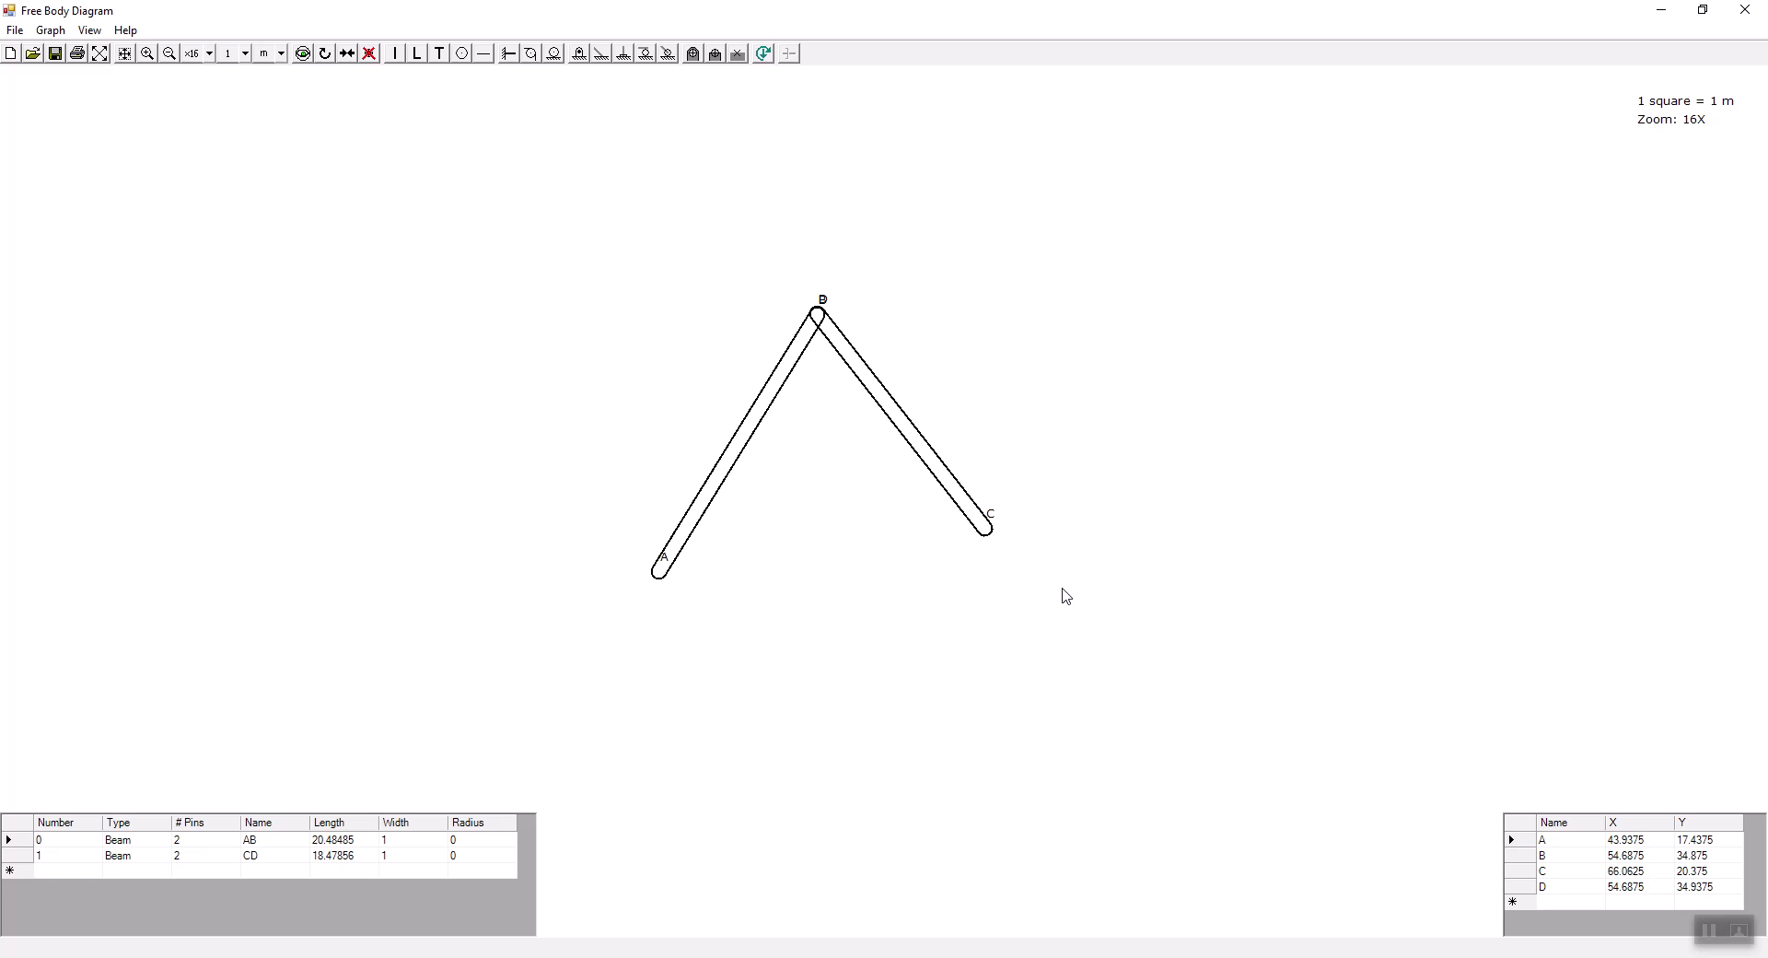
pyautogui.moveTo(986, 527); pyautogui.dragTo(983, 578)
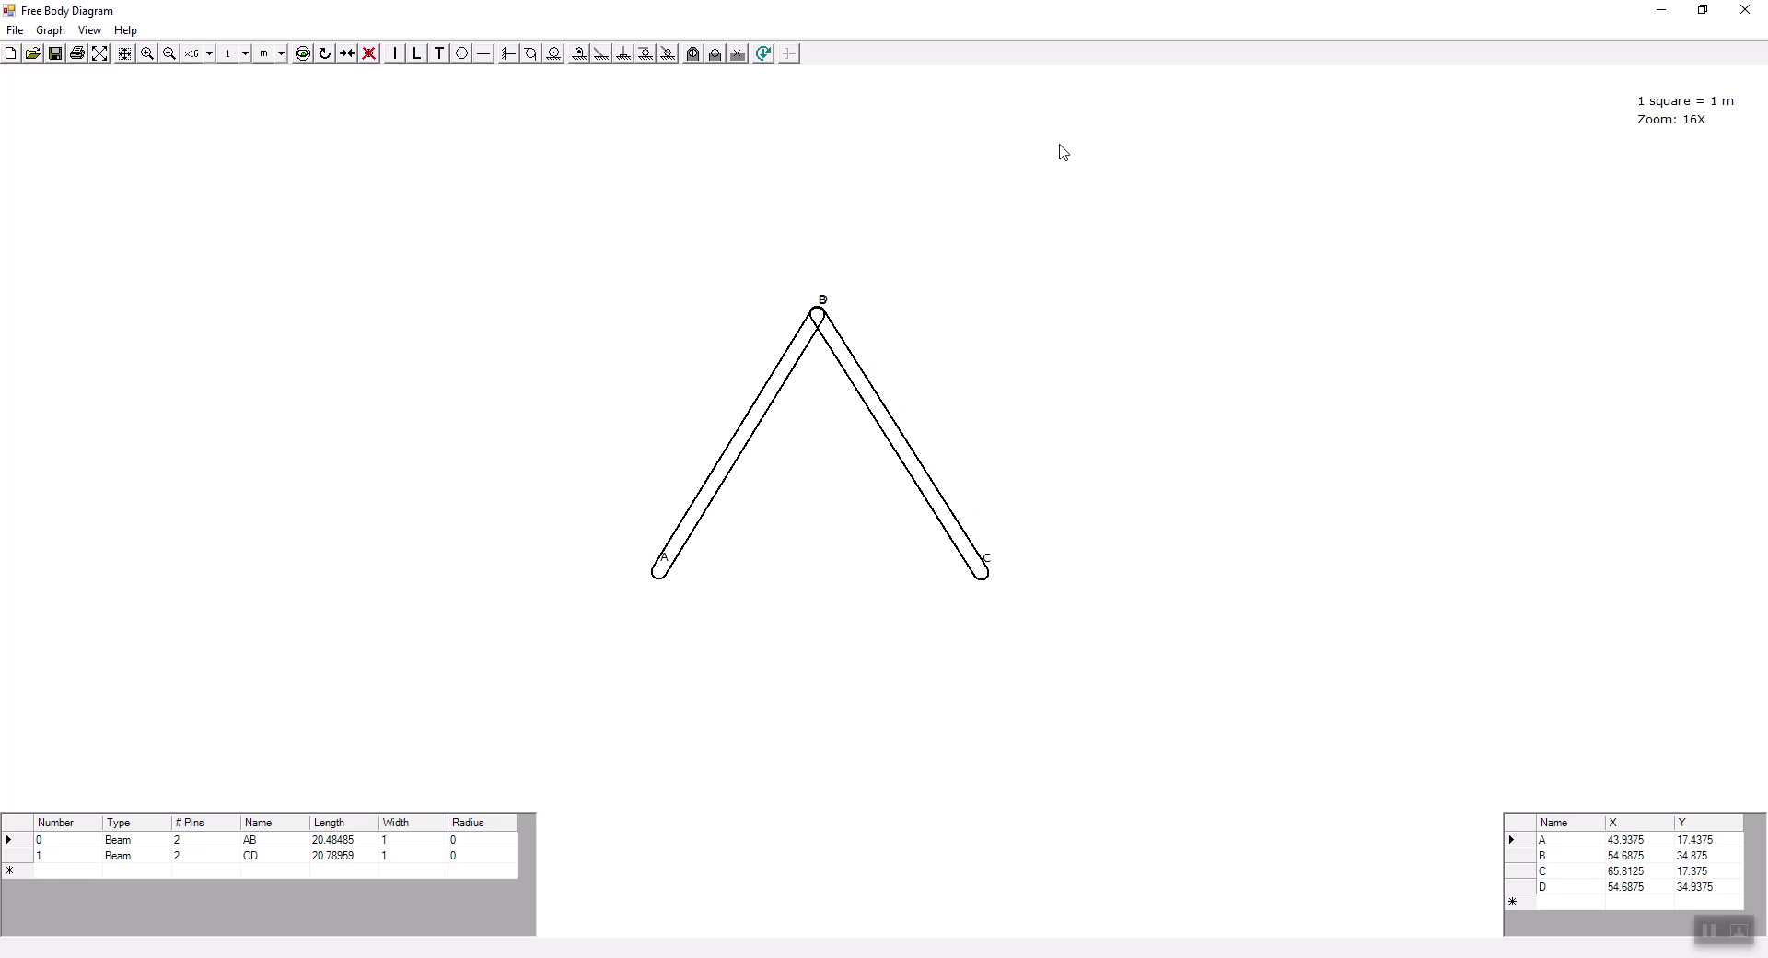
# Add a horizontal crossbeam about 13.3 m long between the two sloping beams
pyautogui.click(397, 54)
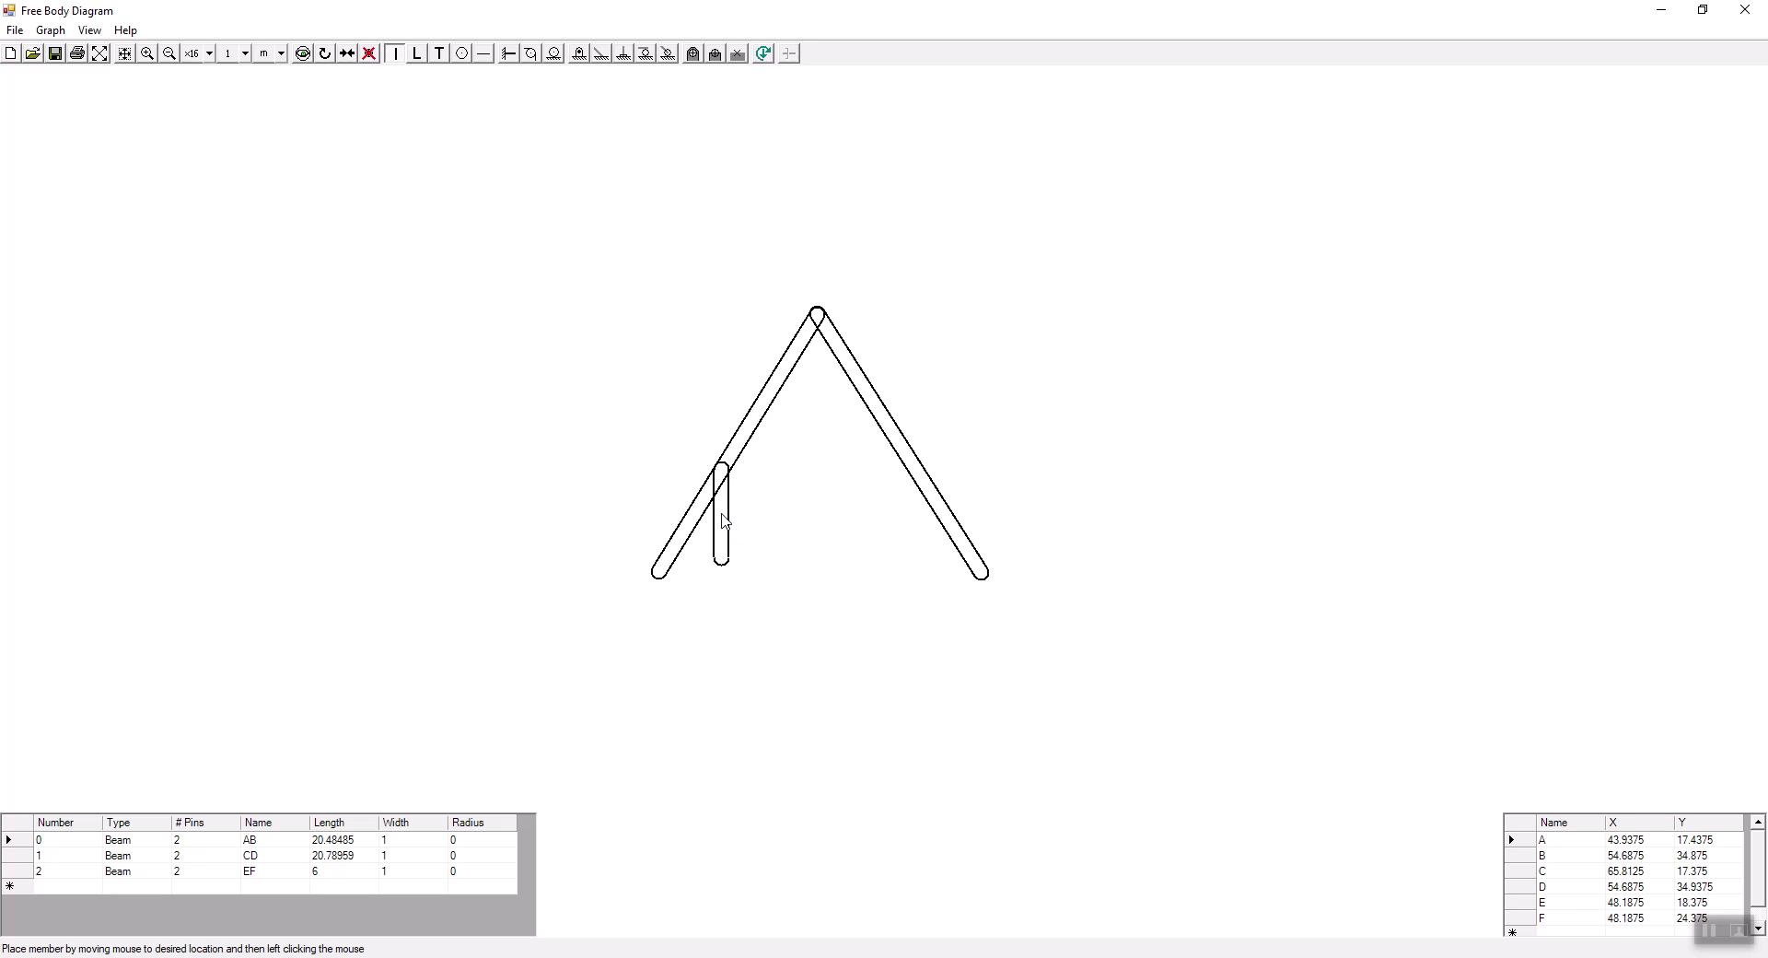
pyautogui.click(726, 524)
pyautogui.moveTo(723, 564); pyautogui.dragTo(923, 474)
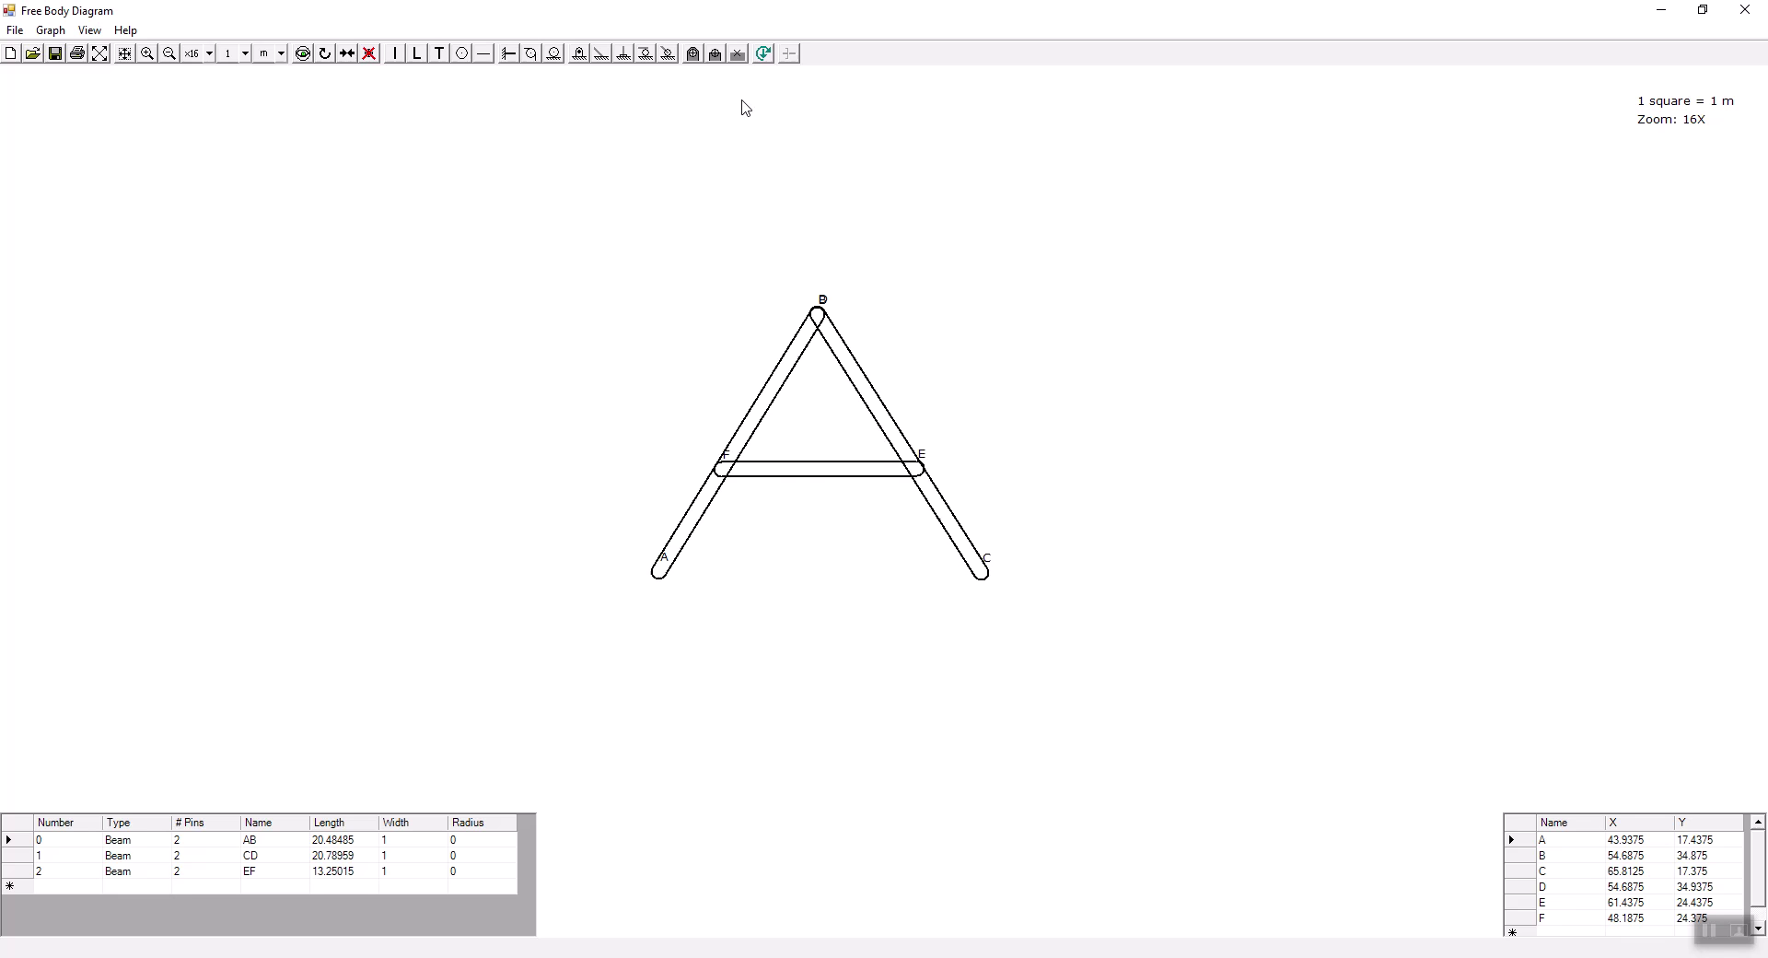
# Add pin joints at the apex and at both ends of the crossbeam
pyautogui.click(694, 55)
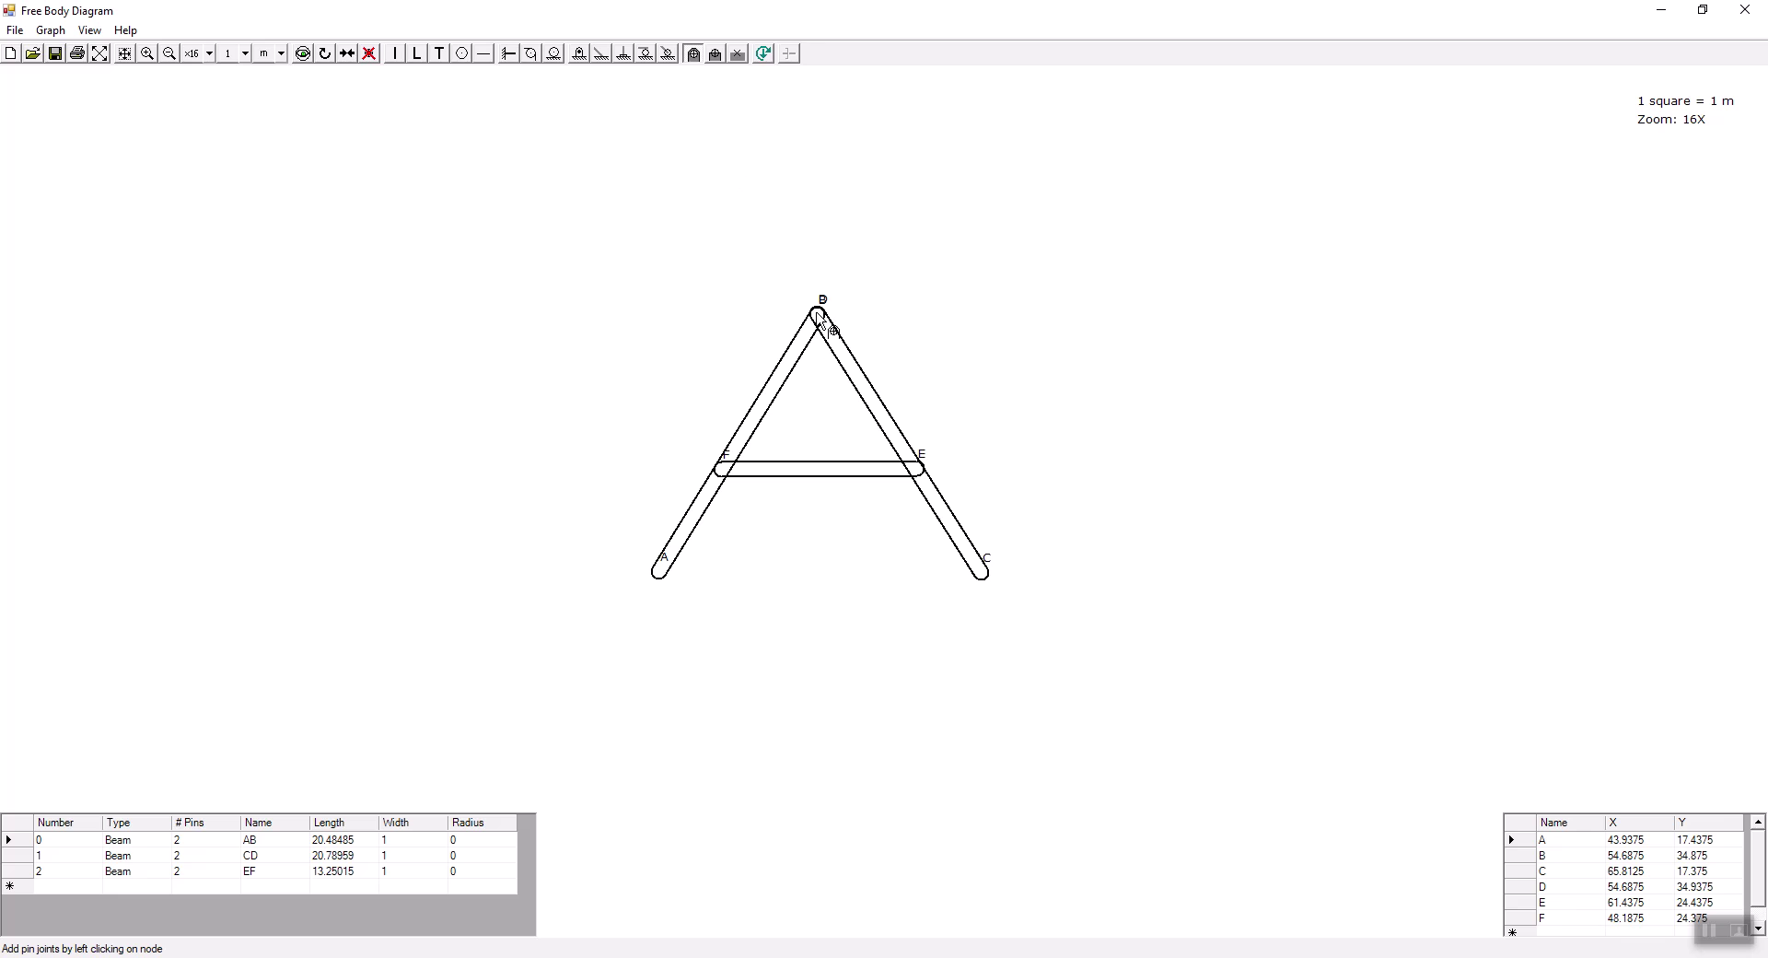
pyautogui.click(817, 315)
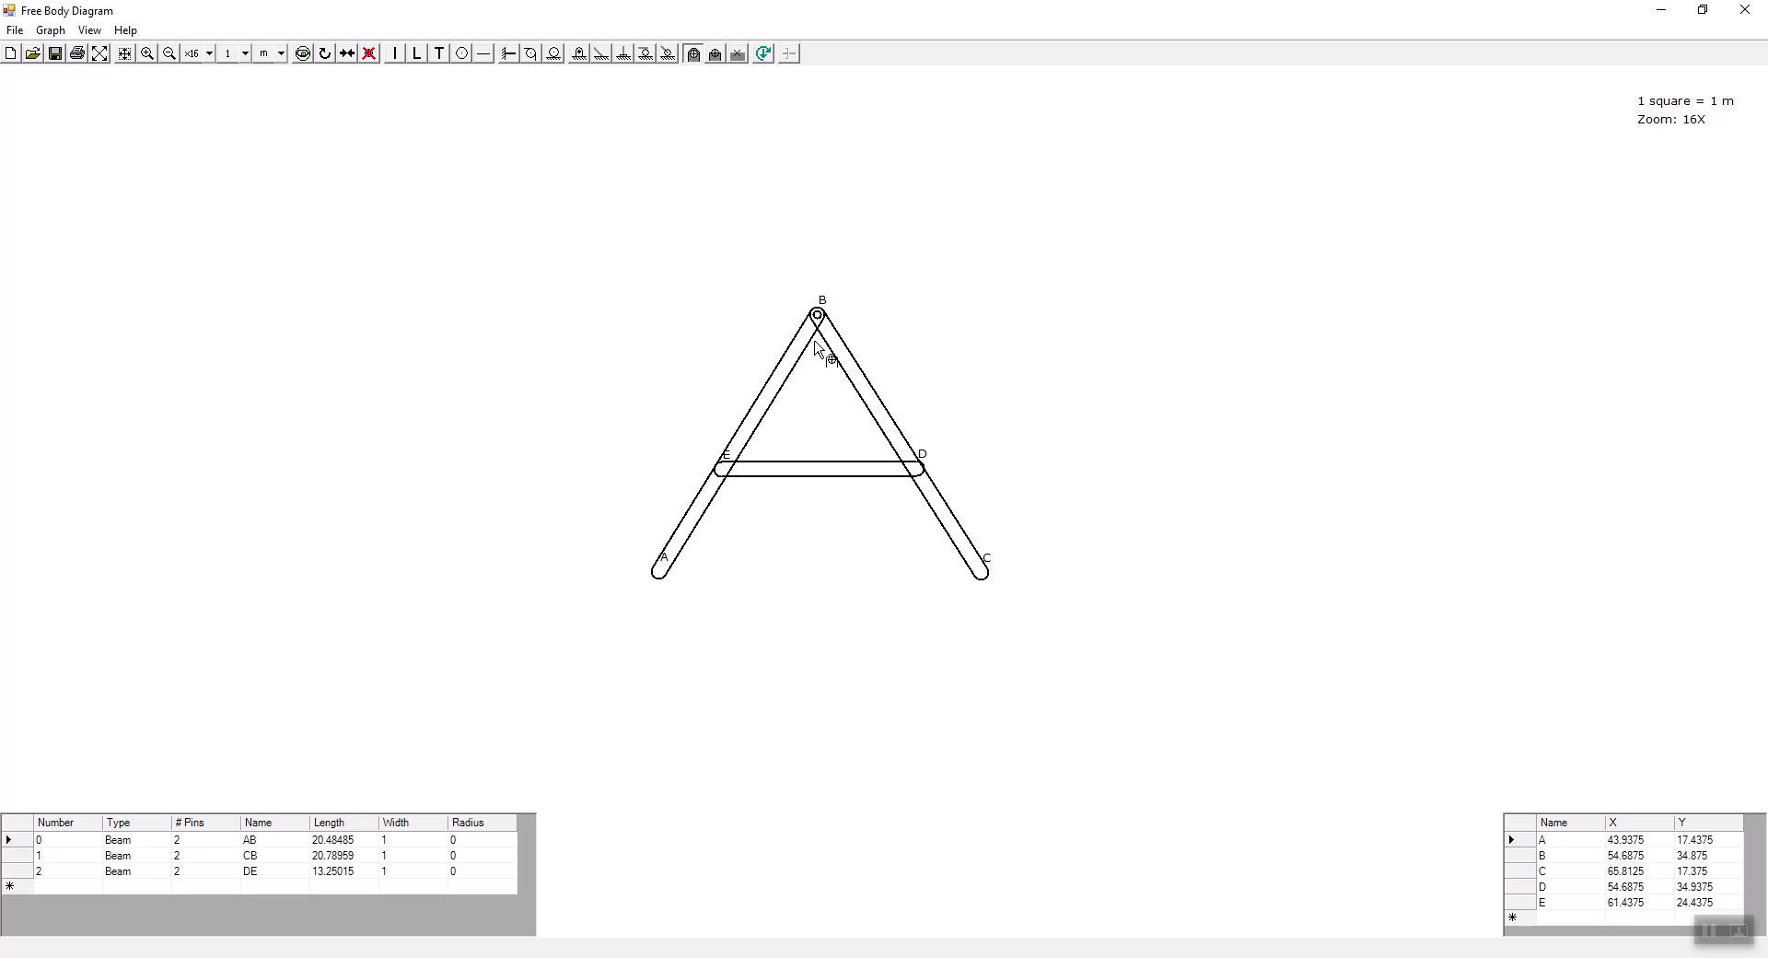
pyautogui.click(721, 470)
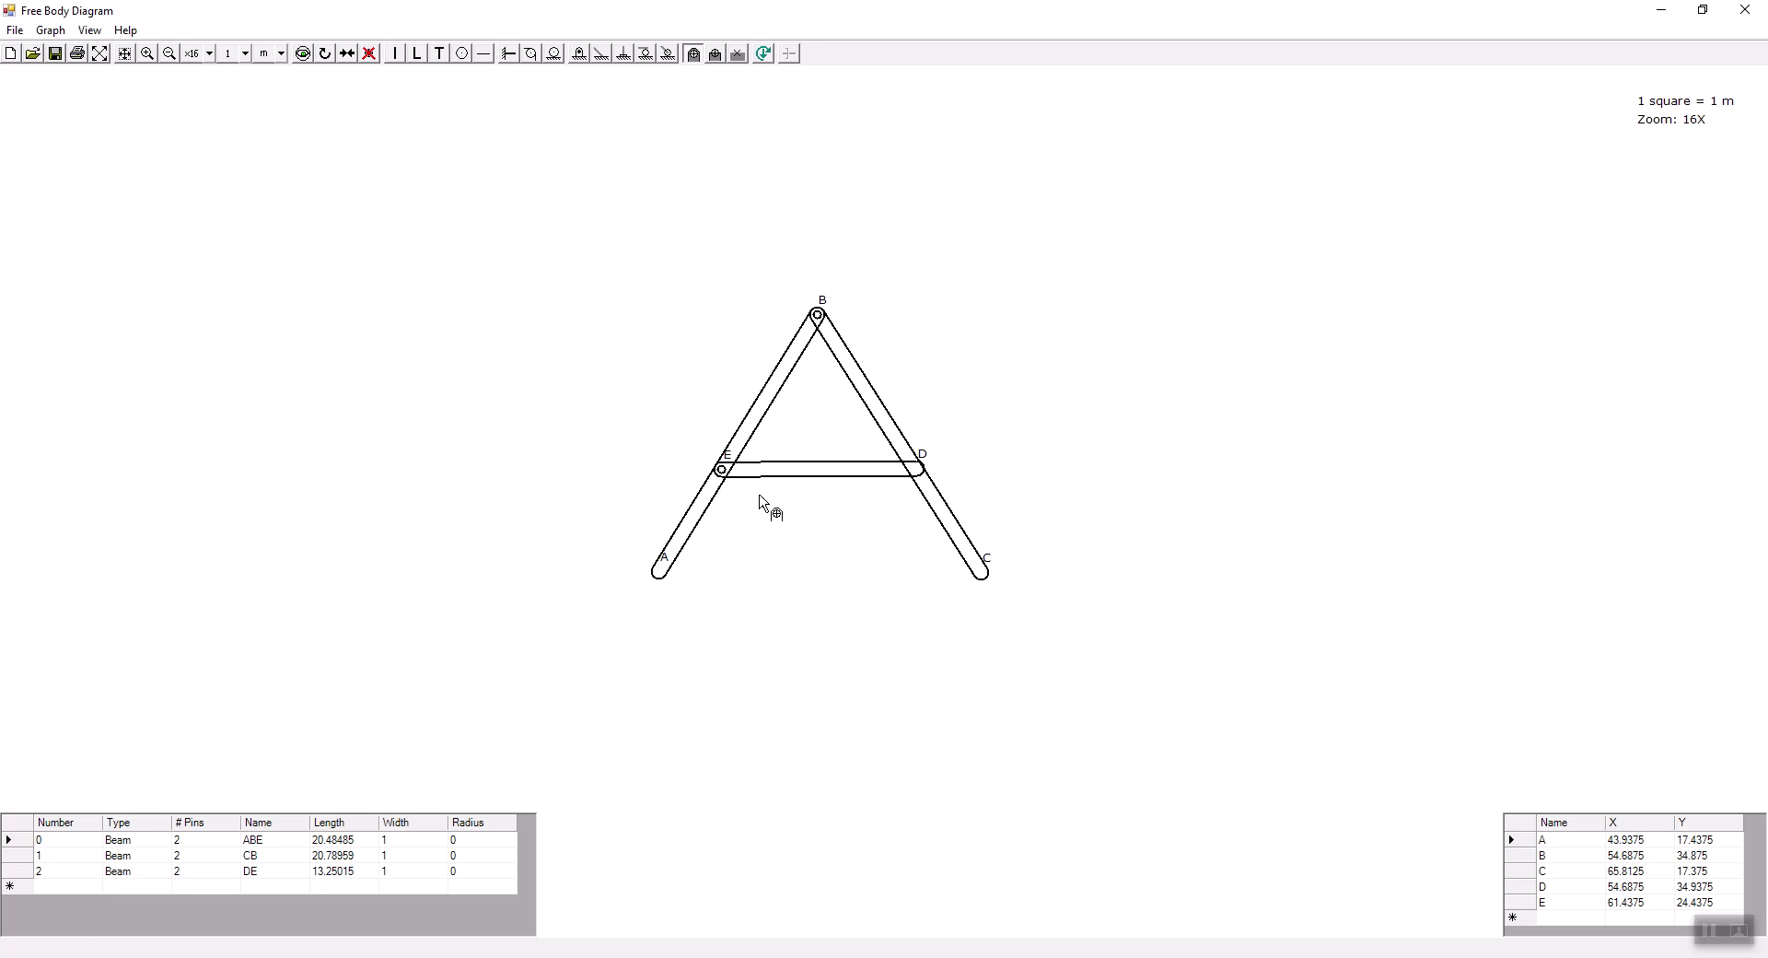
pyautogui.click(917, 470)
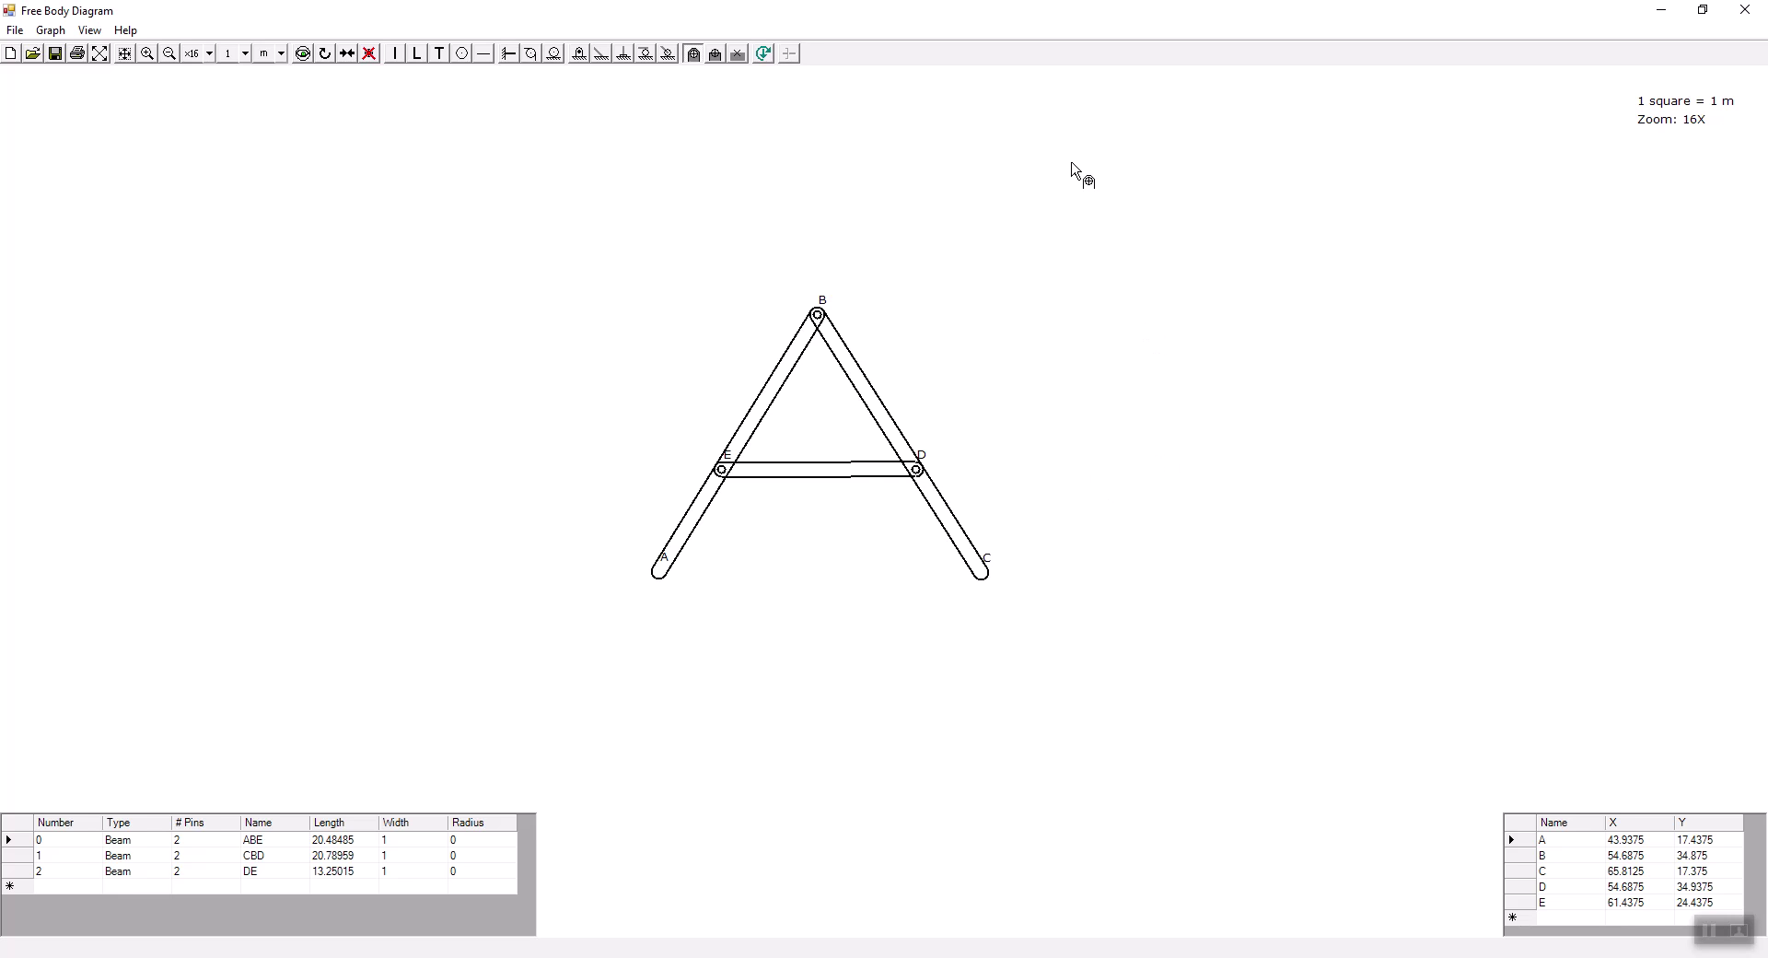
# Attach a pin support at node C and a roller support at node A
pyautogui.click(580, 55)
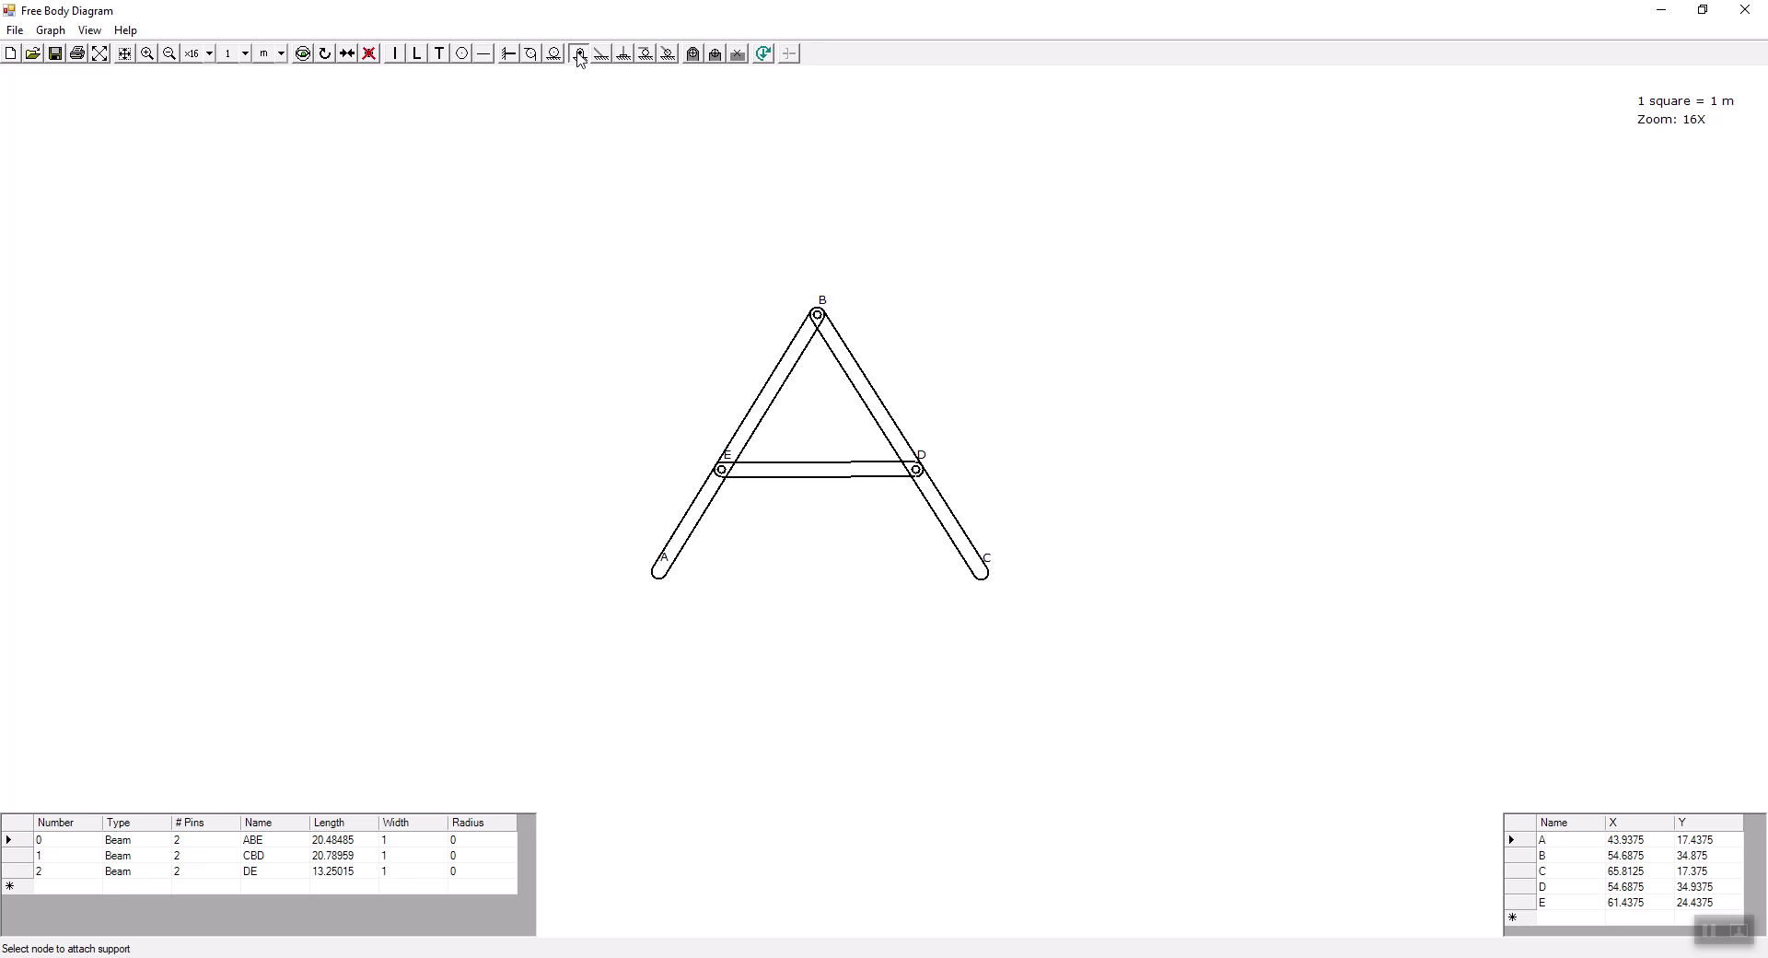
pyautogui.click(982, 578)
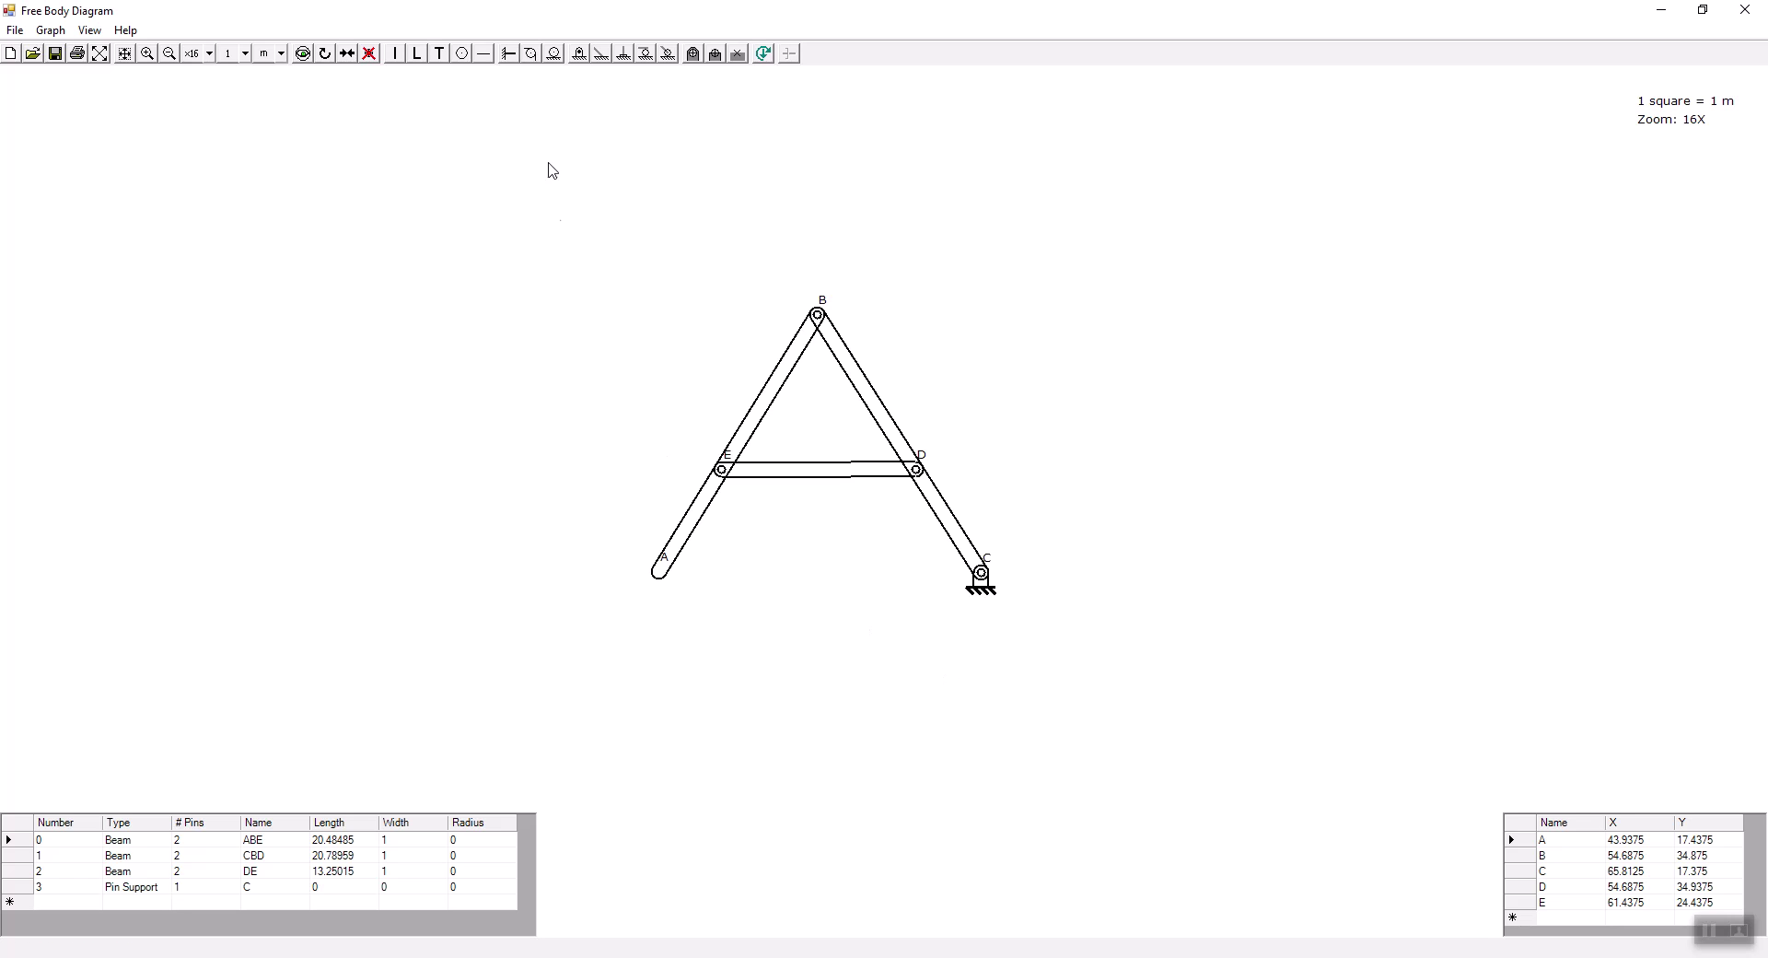
pyautogui.click(667, 54)
pyautogui.click(663, 579)
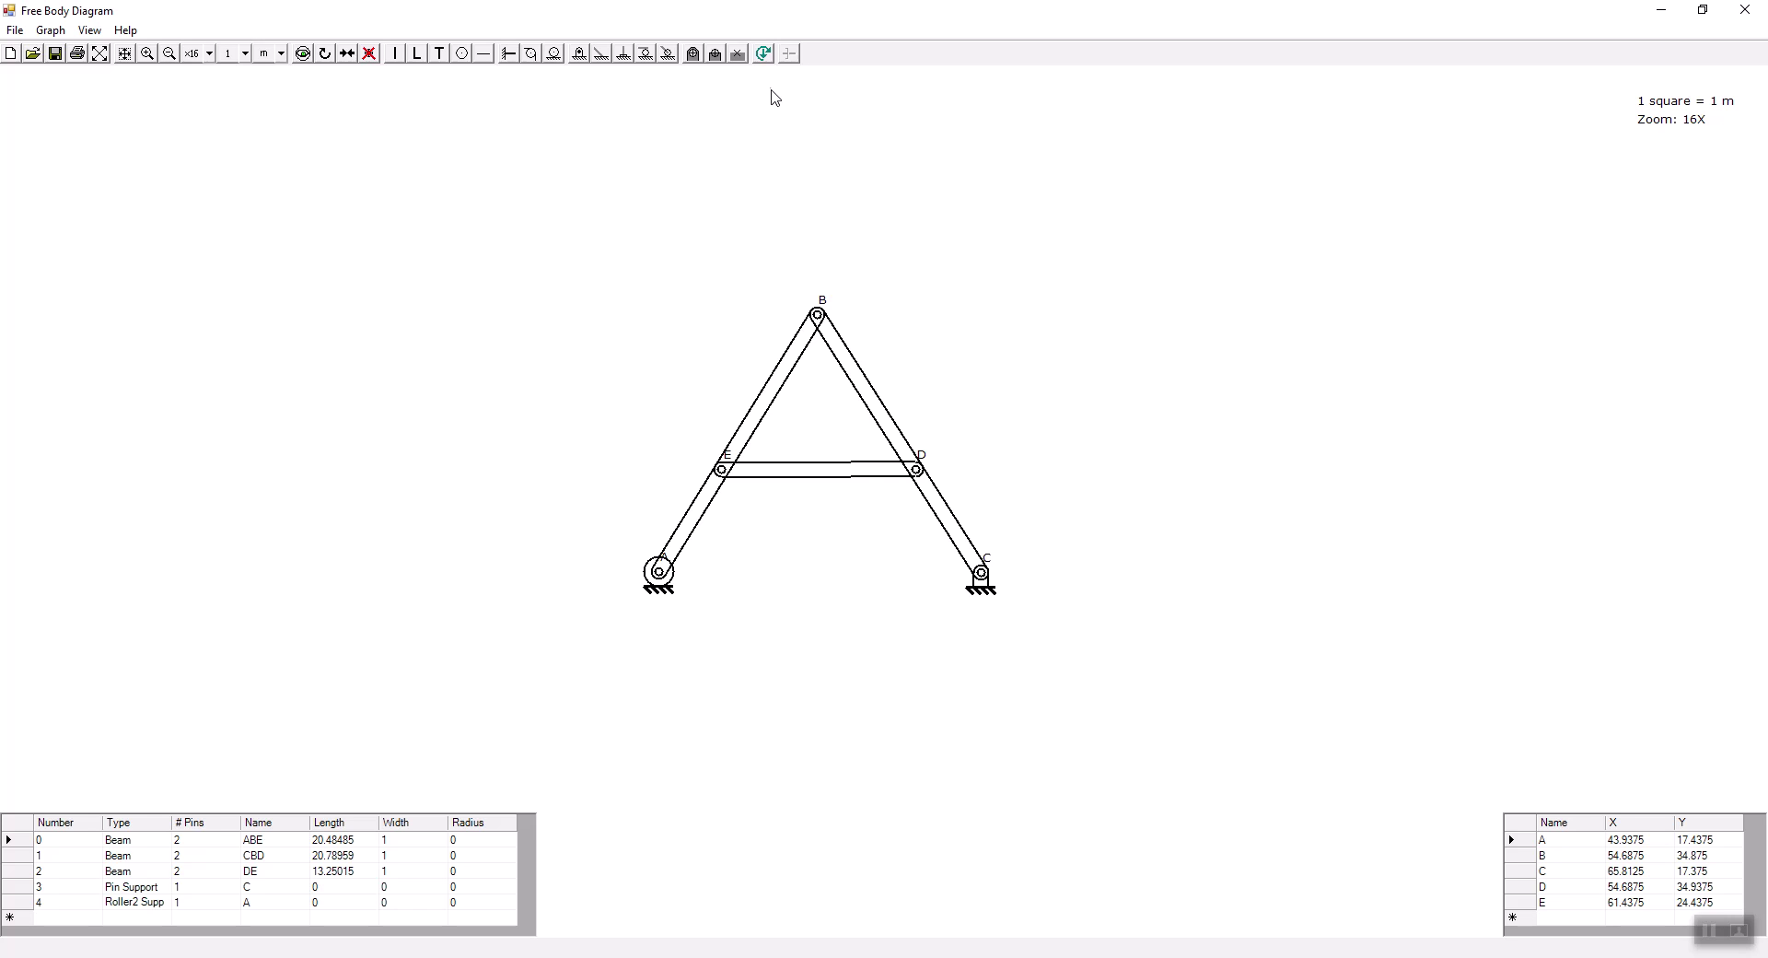
# Add a downward point force of magnitude 1 to member CBD, a short distance from node B toward D
pyautogui.click(763, 57)
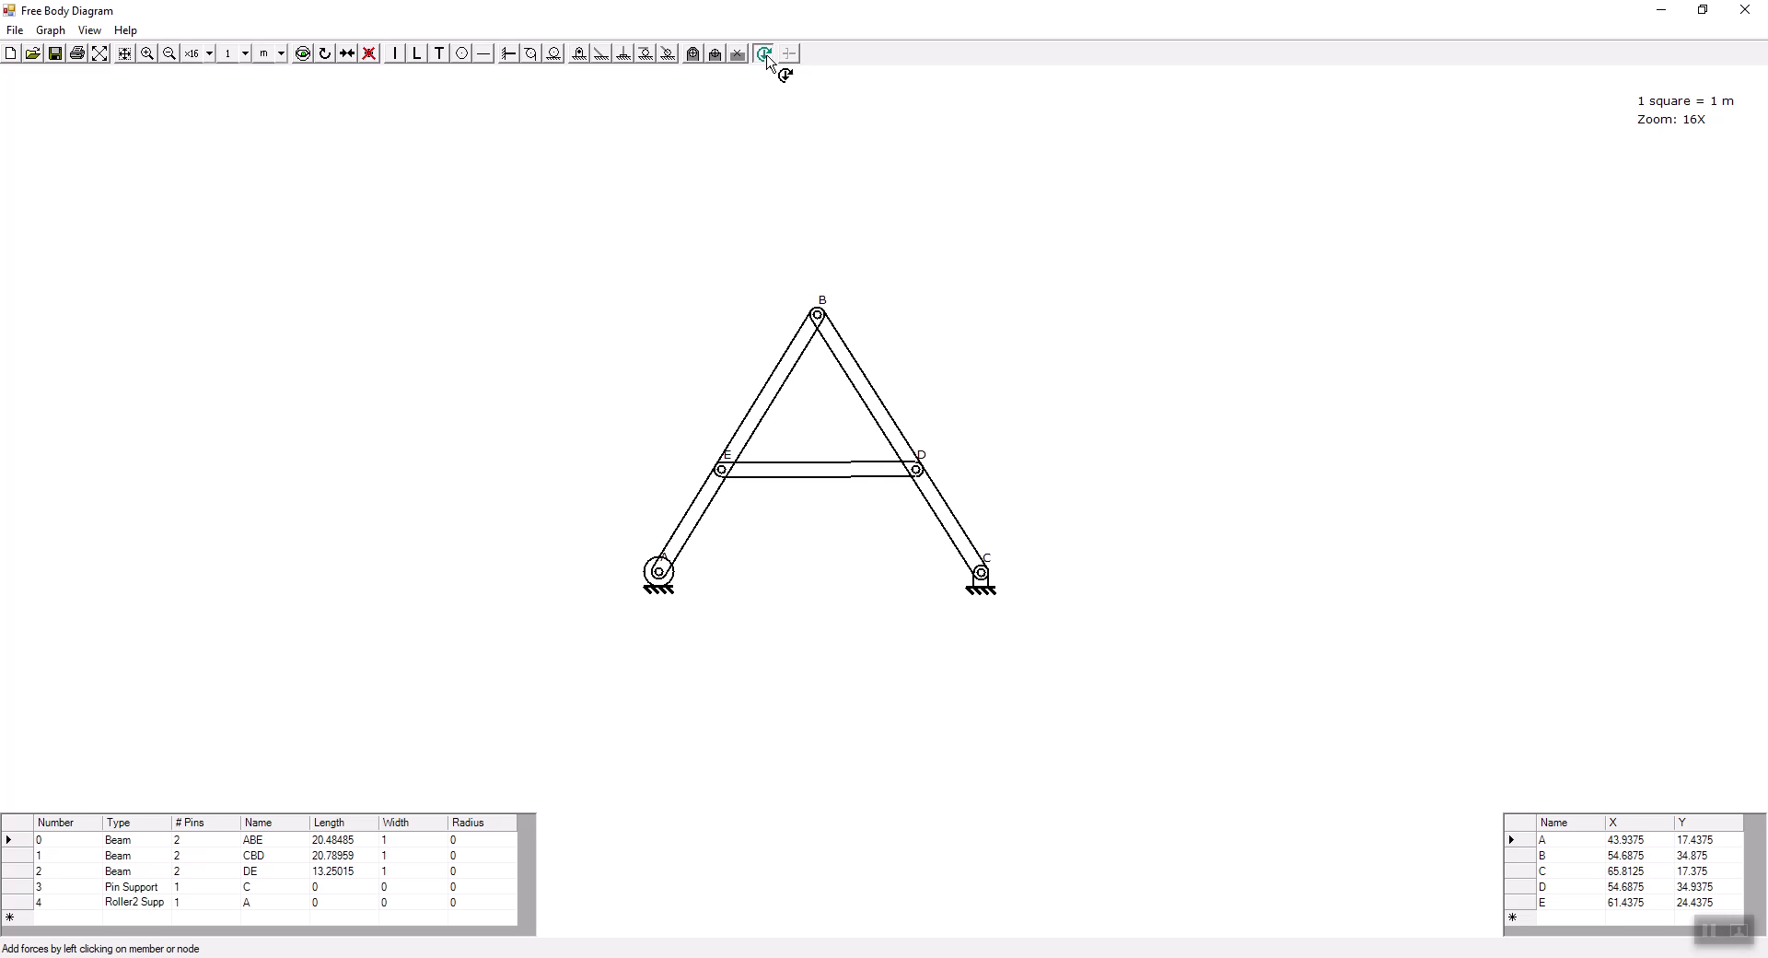
pyautogui.click(863, 390)
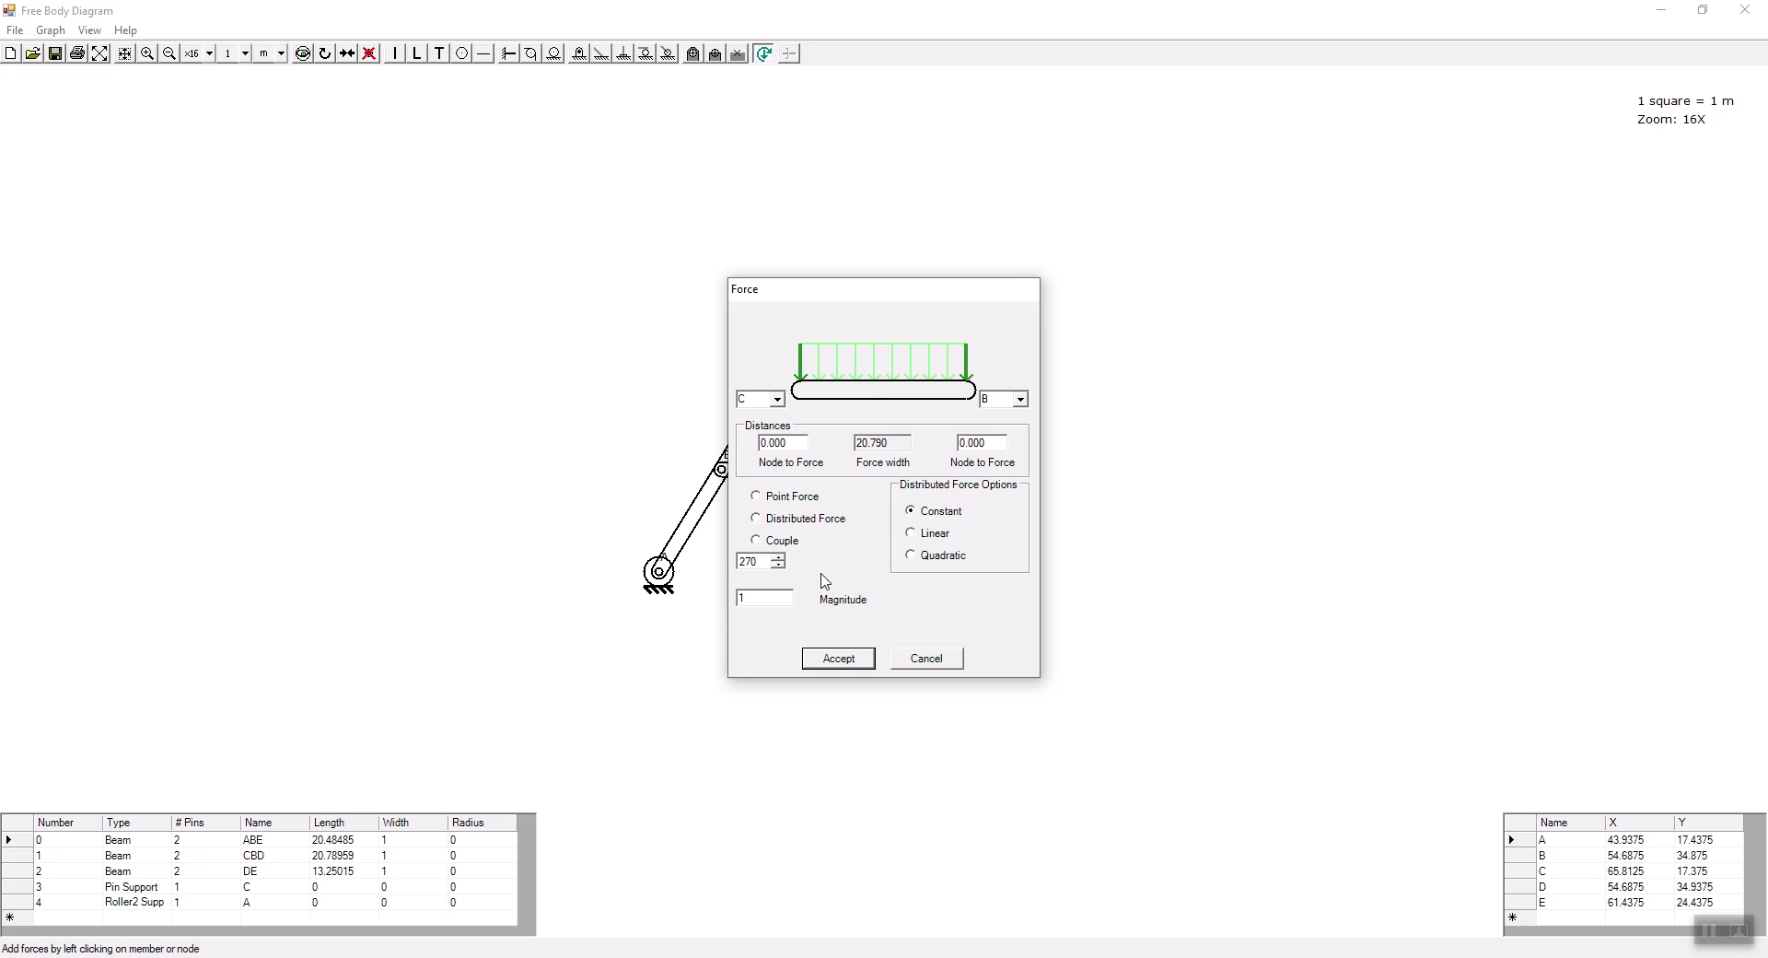
pyautogui.click(756, 496)
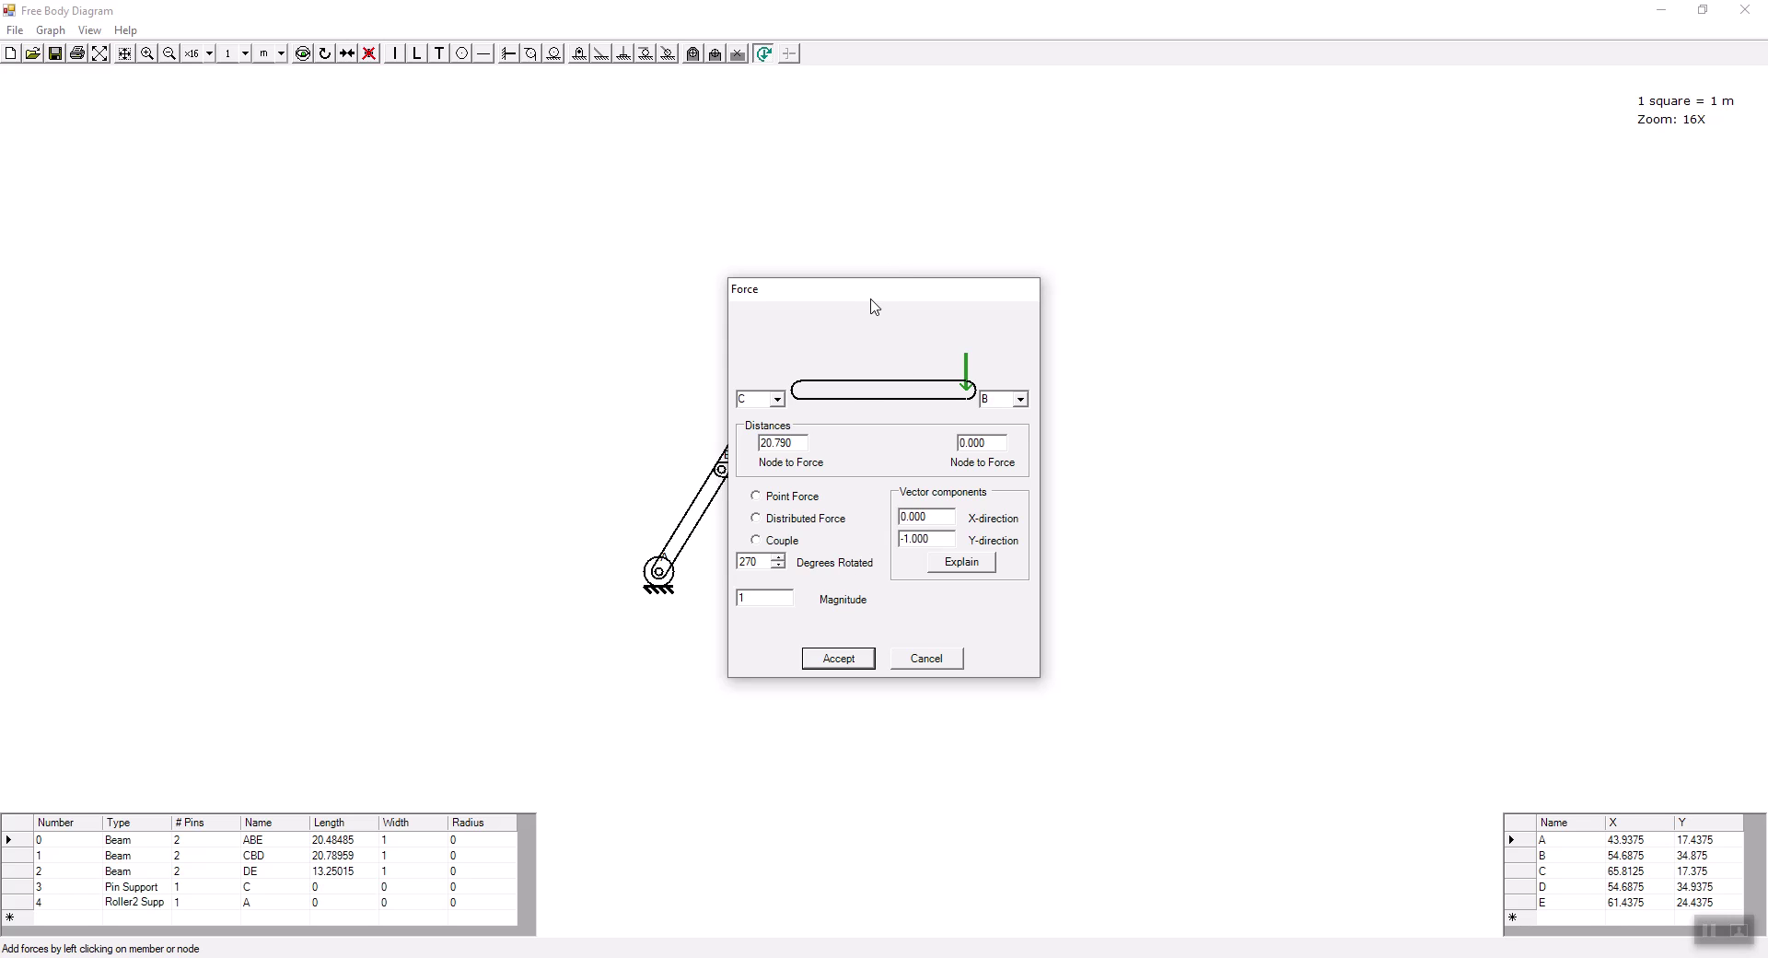
pyautogui.moveTo(875, 296); pyautogui.dragTo(1219, 279)
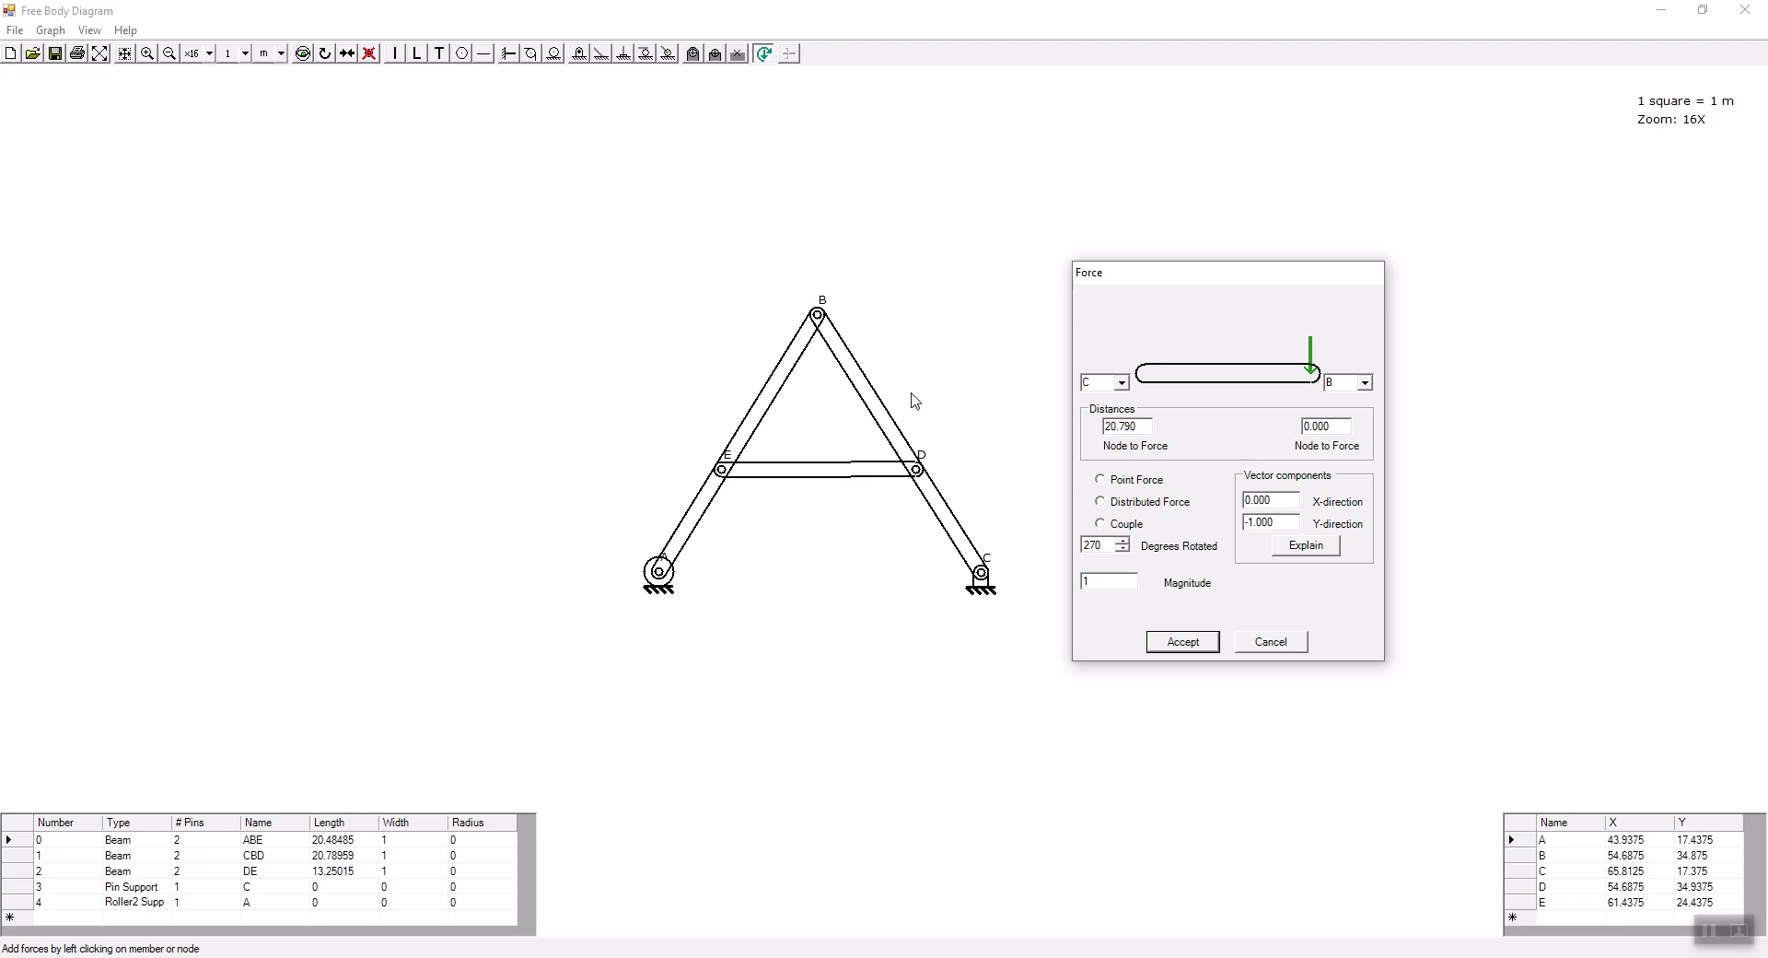
pyautogui.doubleClick(1332, 427)
pyautogui.click(1185, 642)
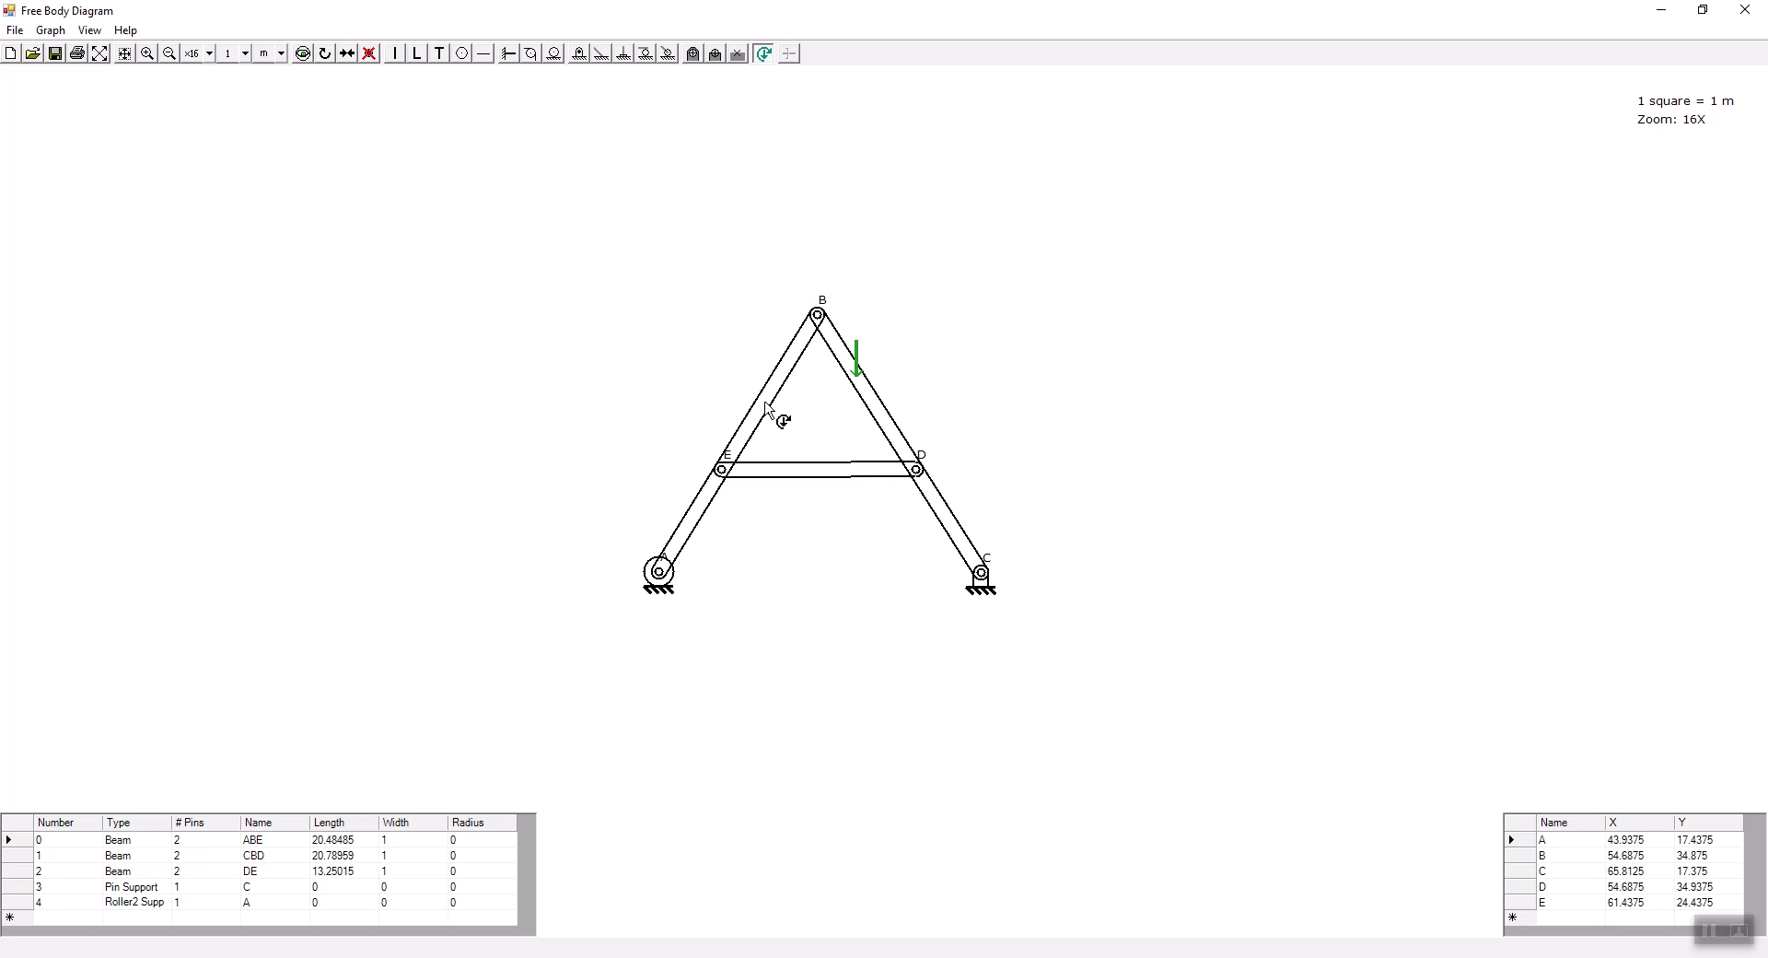
# Add a downward point force of magnitude 1 to member ABE at a distance of 6.000 from node B
pyautogui.click(764, 401)
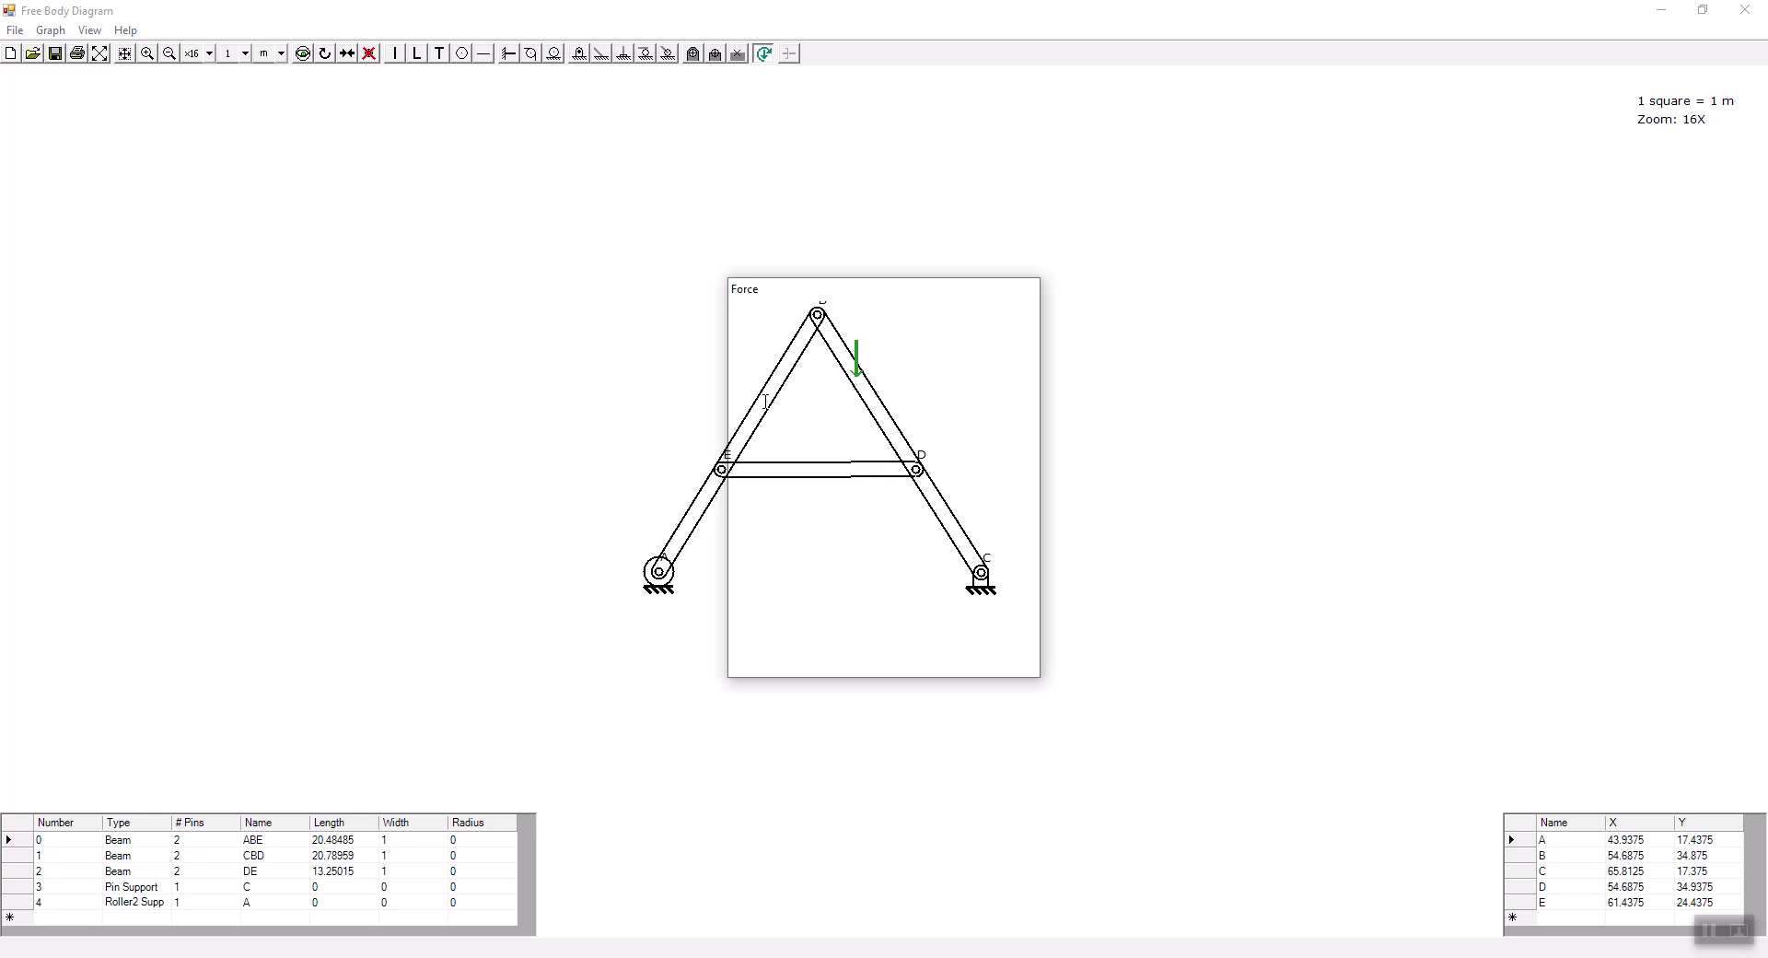
pyautogui.click(756, 497)
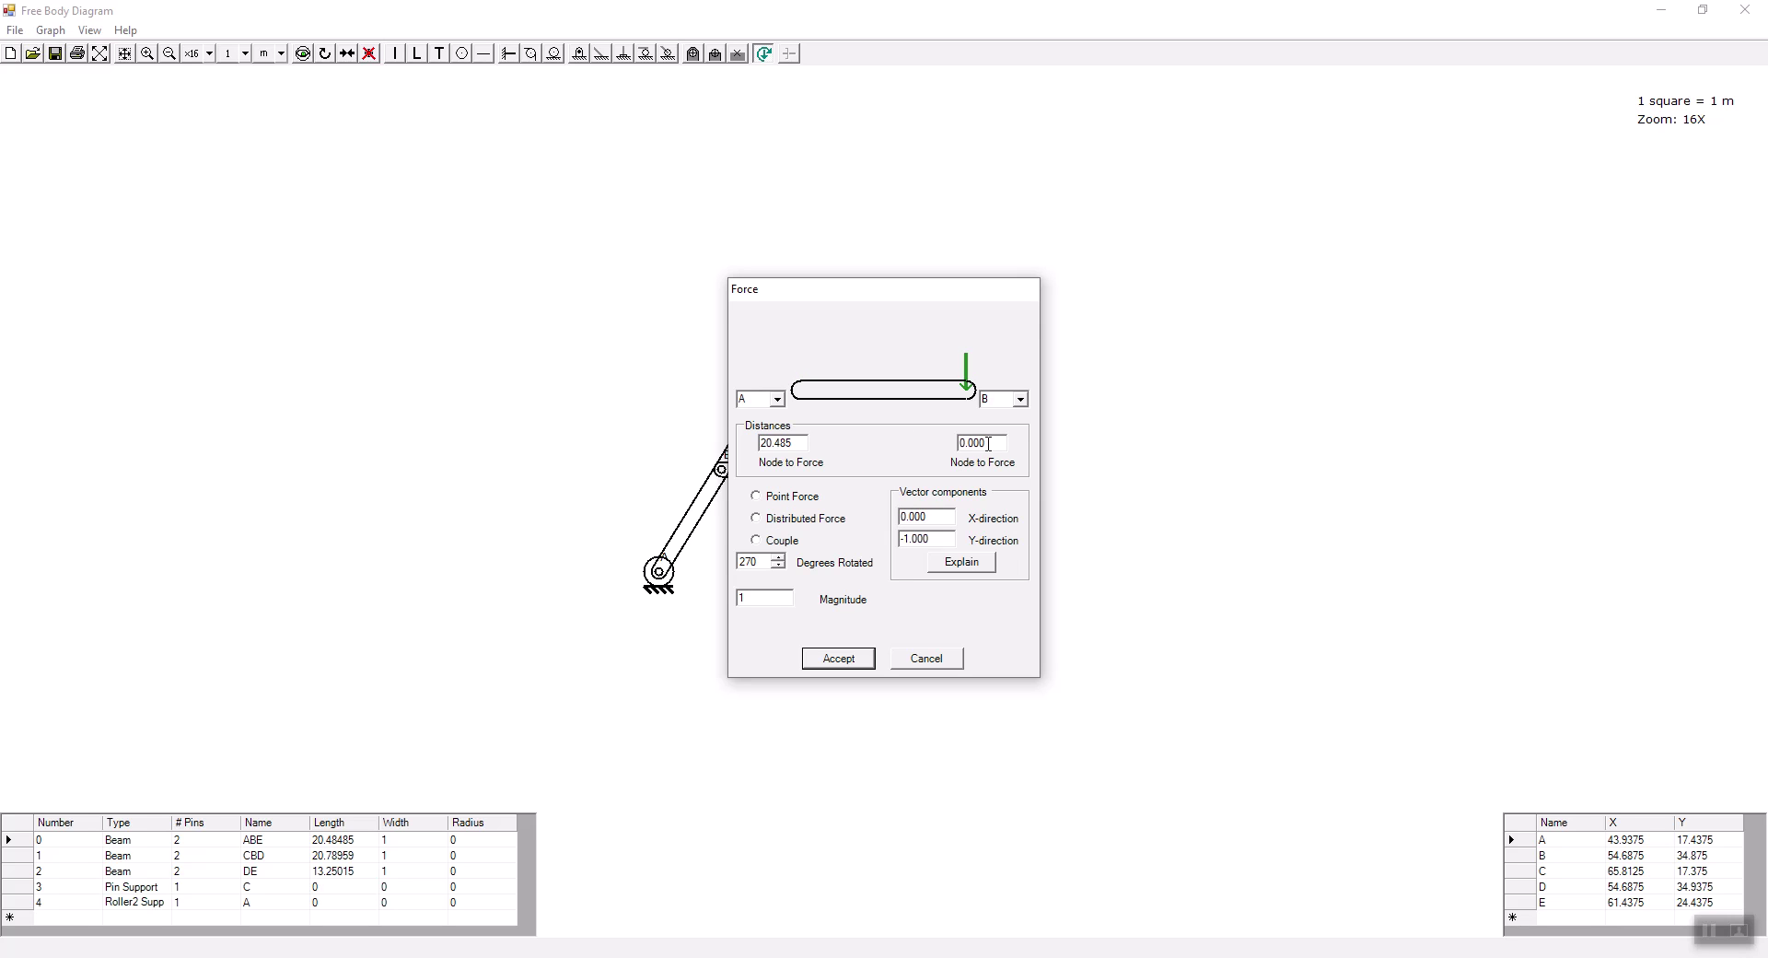
pyautogui.moveTo(988, 444); pyautogui.dragTo(952, 451)
pyautogui.write('6.000')
pyautogui.click(838, 659)
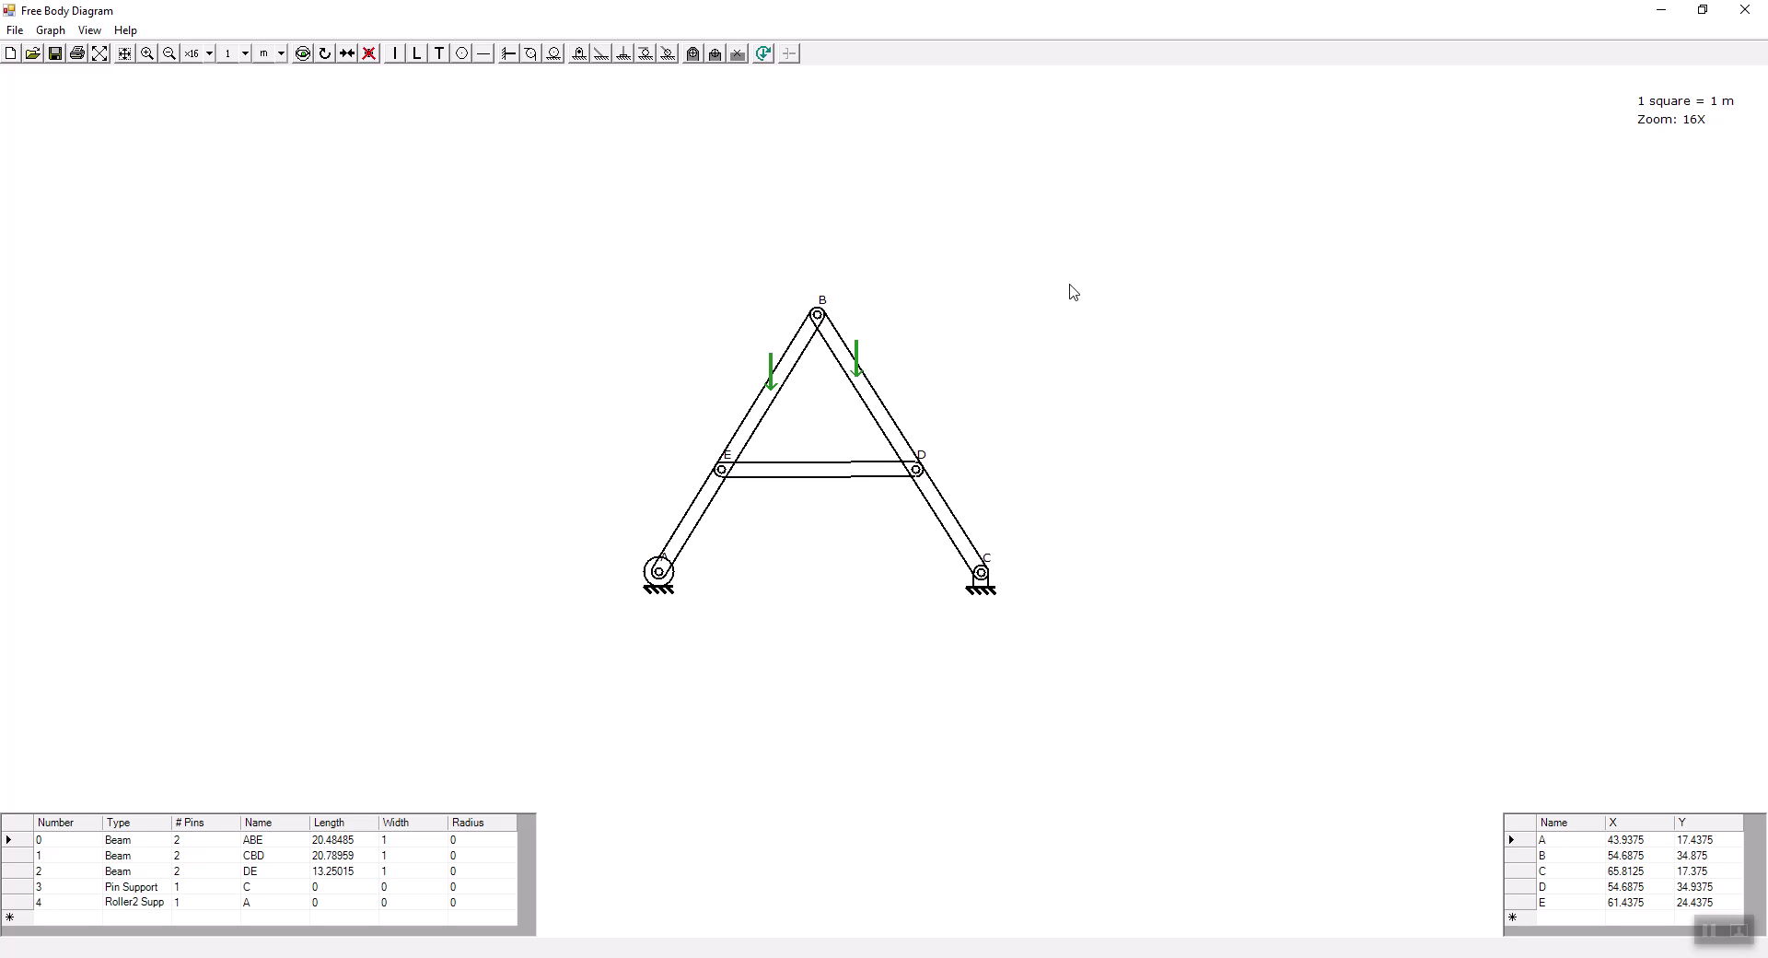
# Switch to the analysis view and examine the free body diagrams of the whole structure and members ABE, CBD and DE
pyautogui.click(101, 55)
pyautogui.click(18, 77)
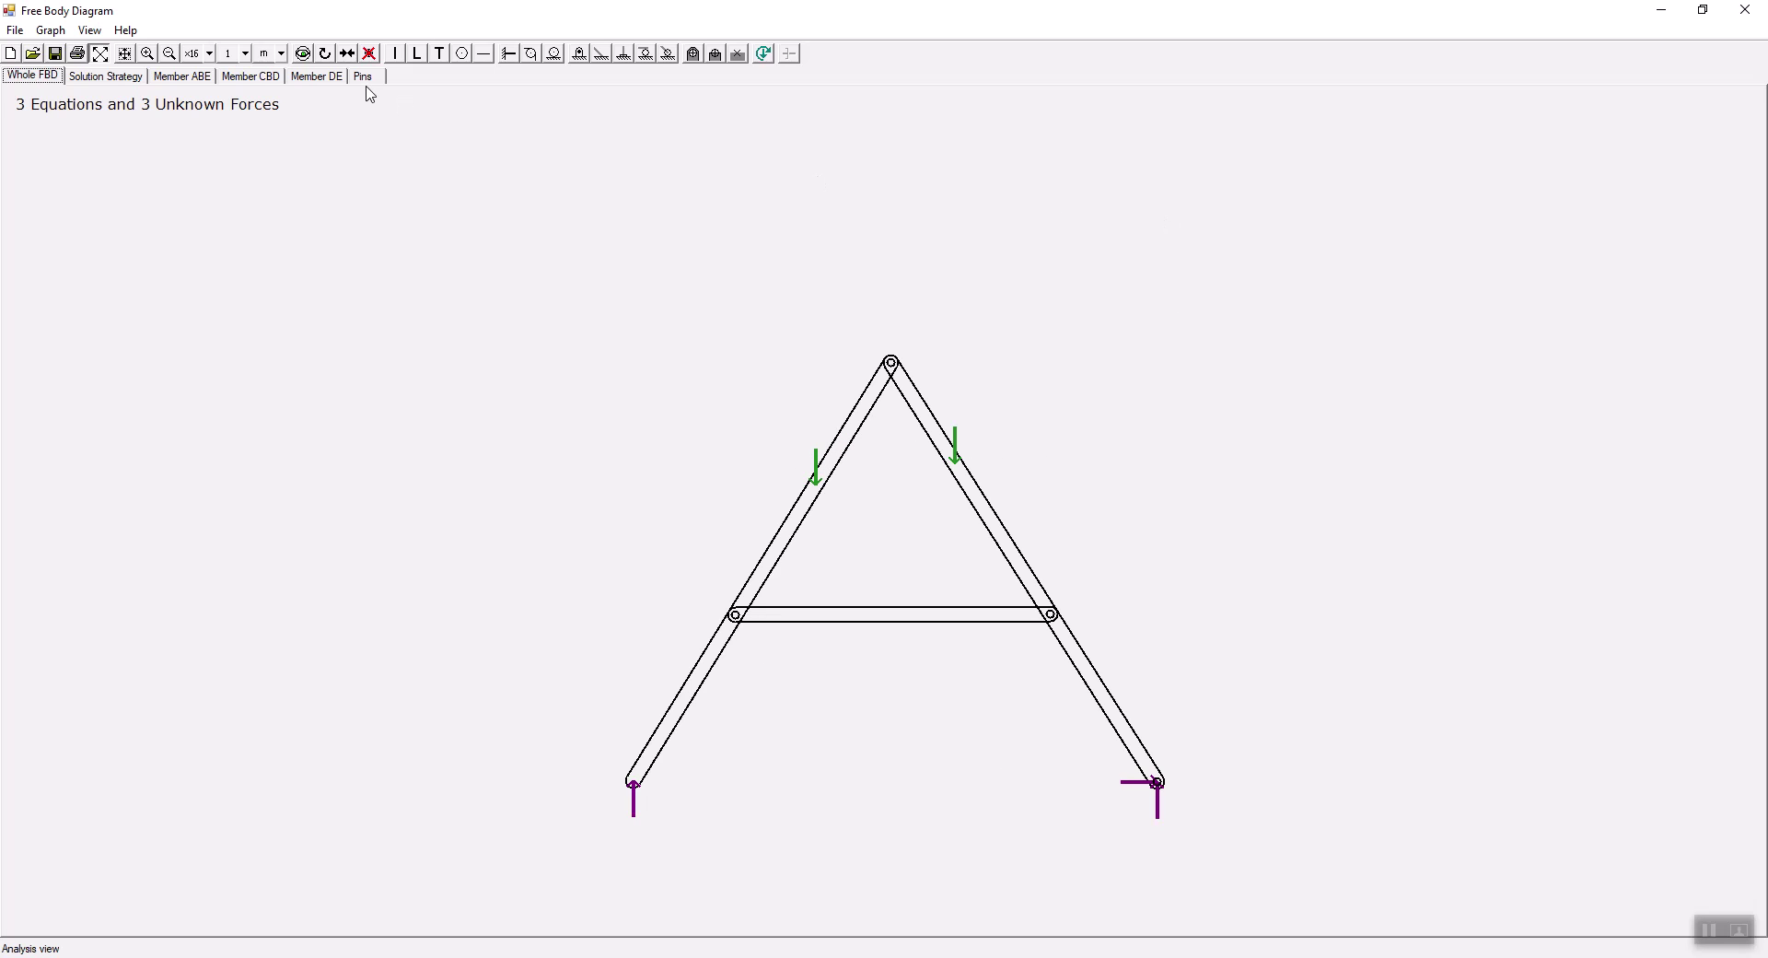
pyautogui.click(184, 77)
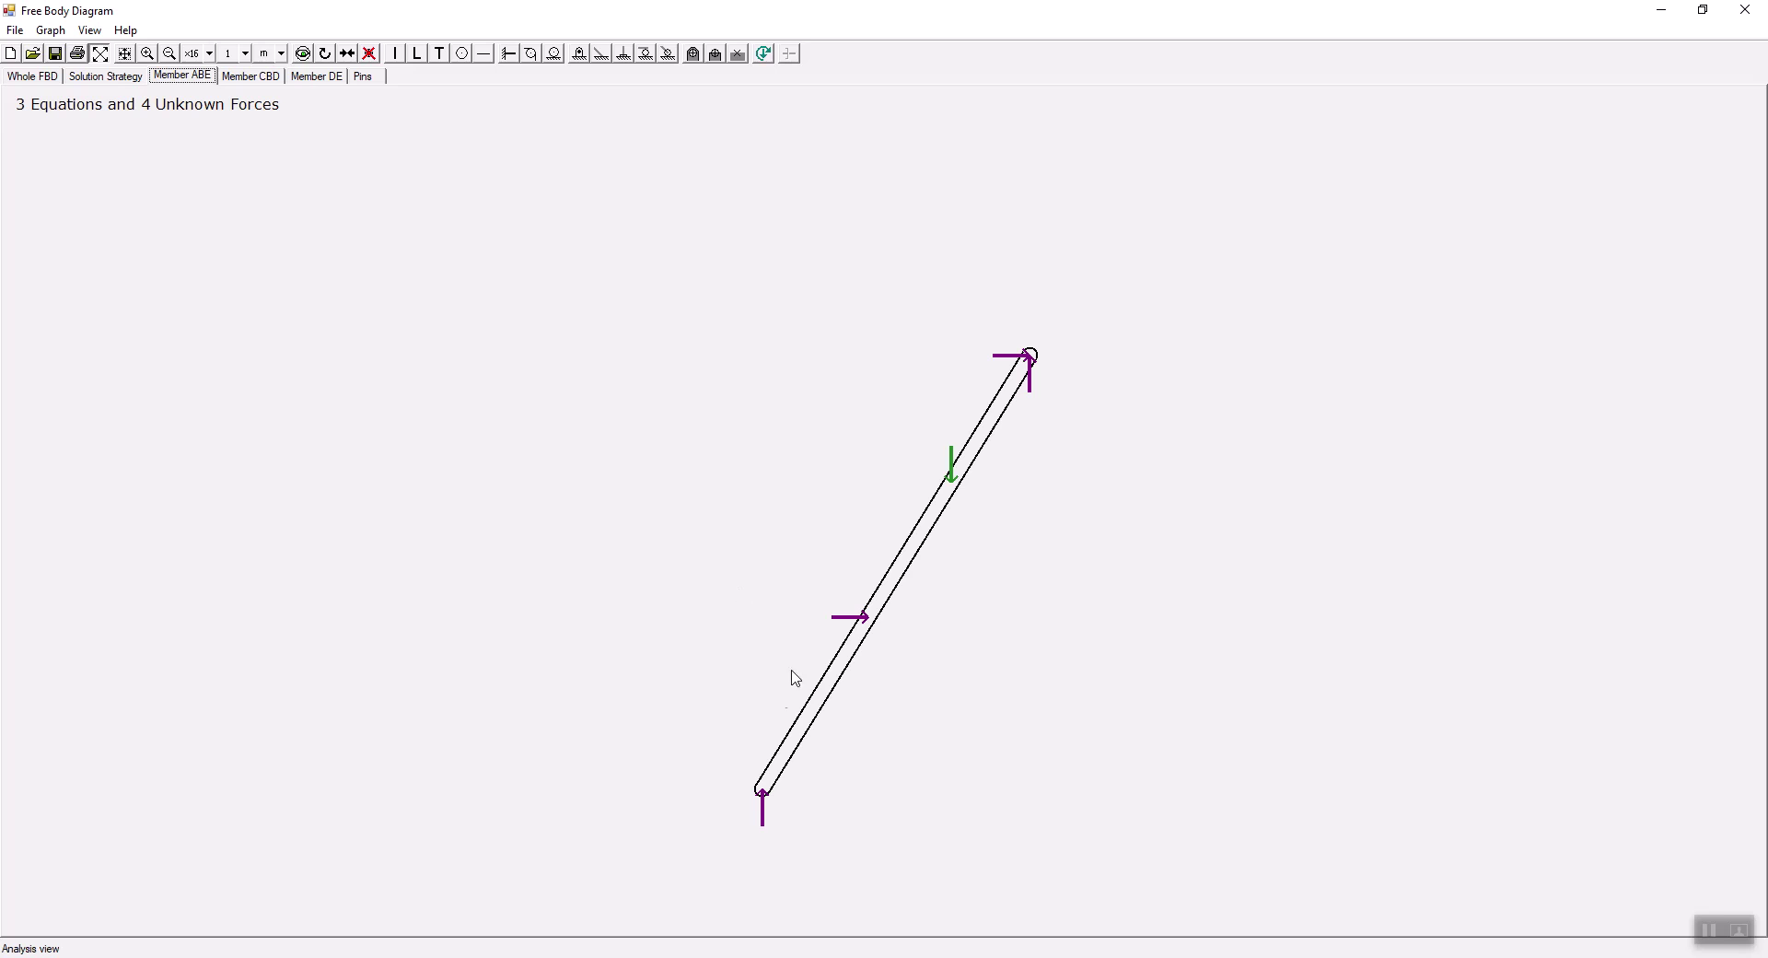
pyautogui.moveTo(836, 684)
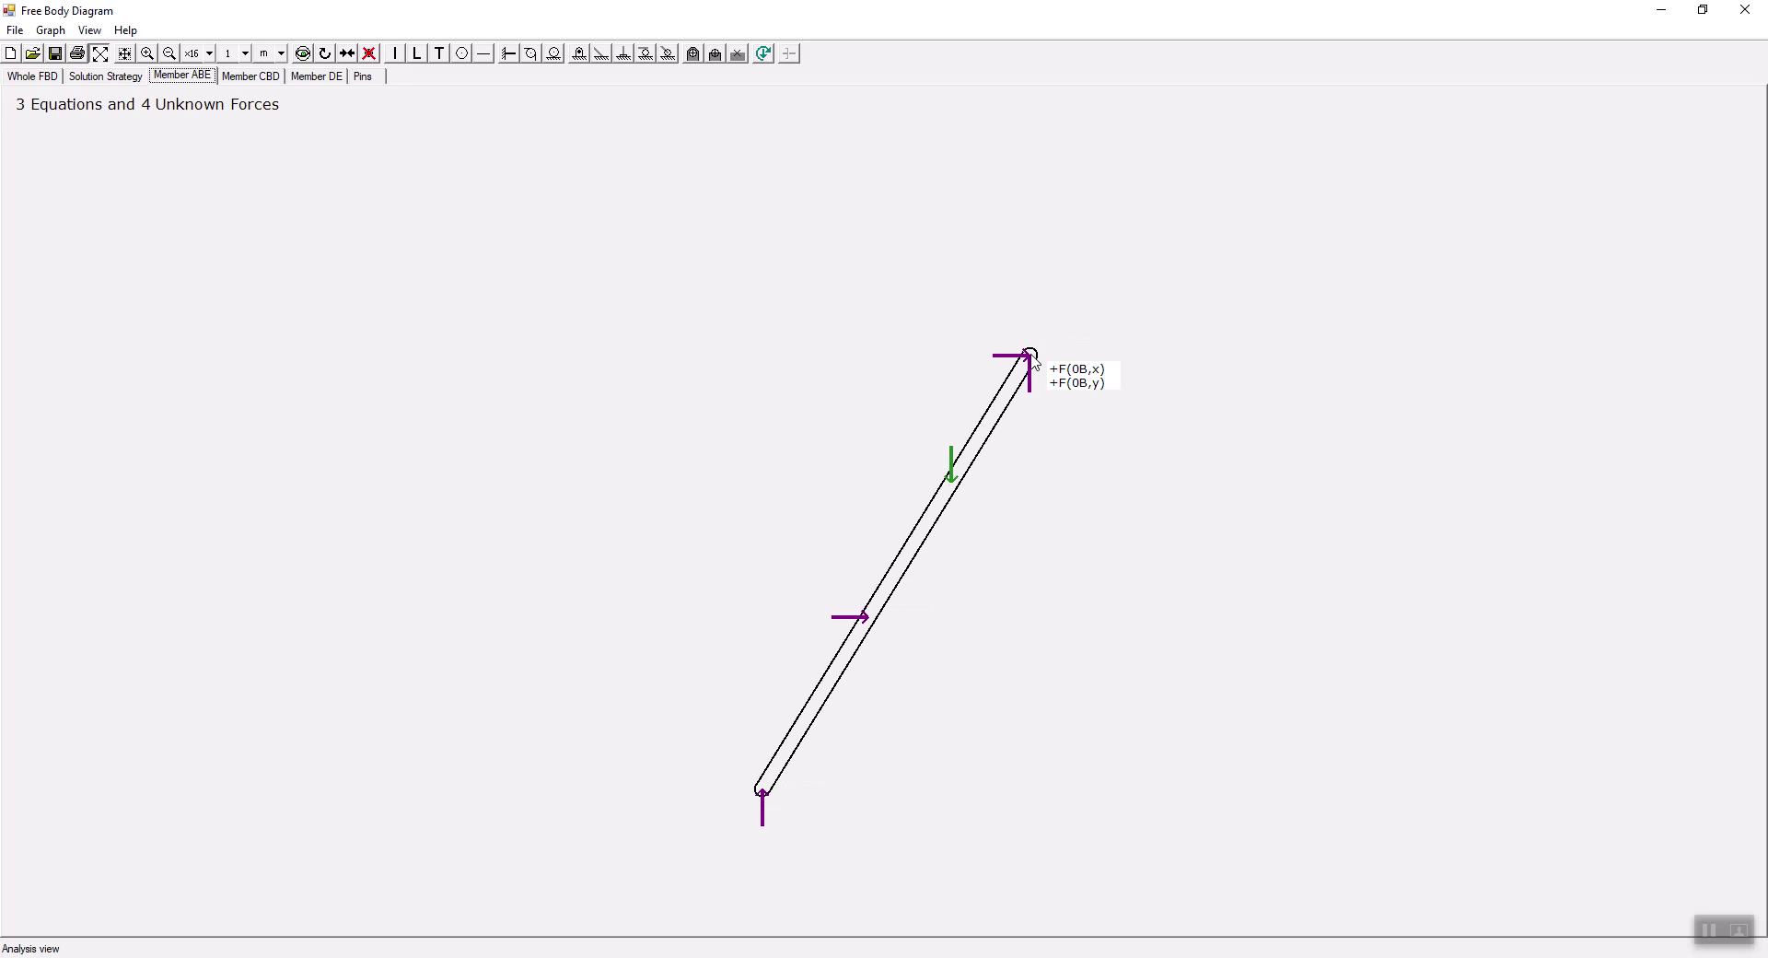
pyautogui.moveTo(764, 817)
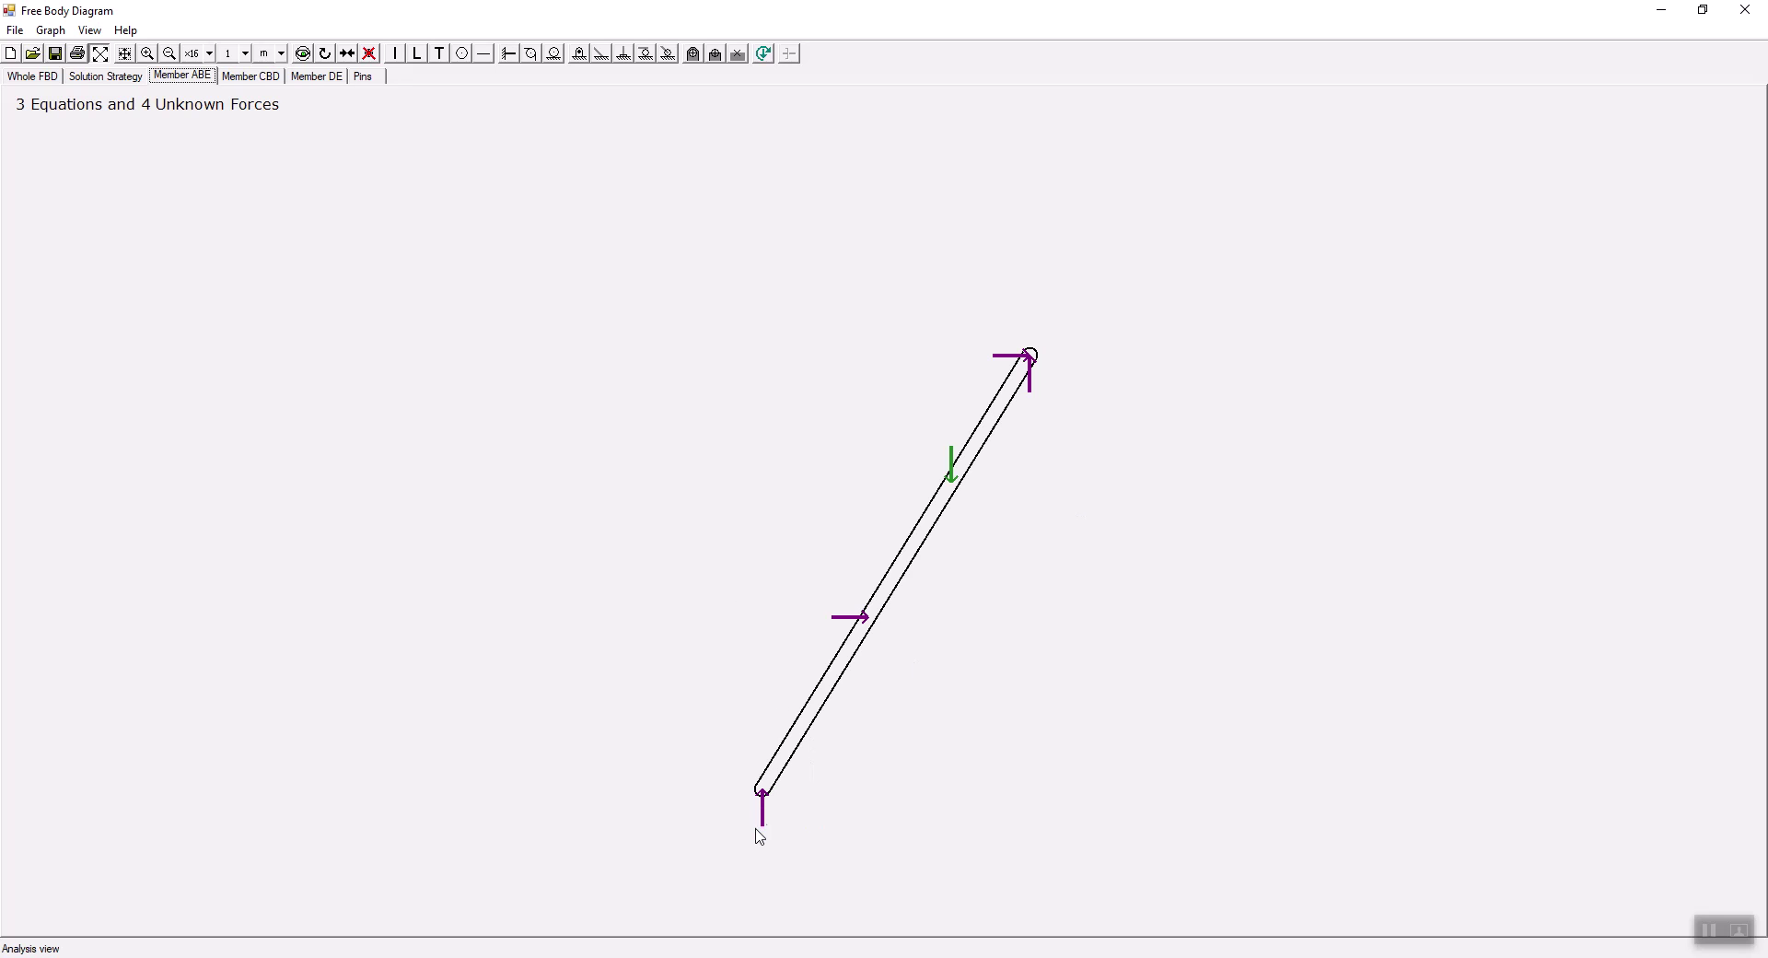
pyautogui.moveTo(846, 627)
pyautogui.moveTo(1031, 381)
pyautogui.click(258, 77)
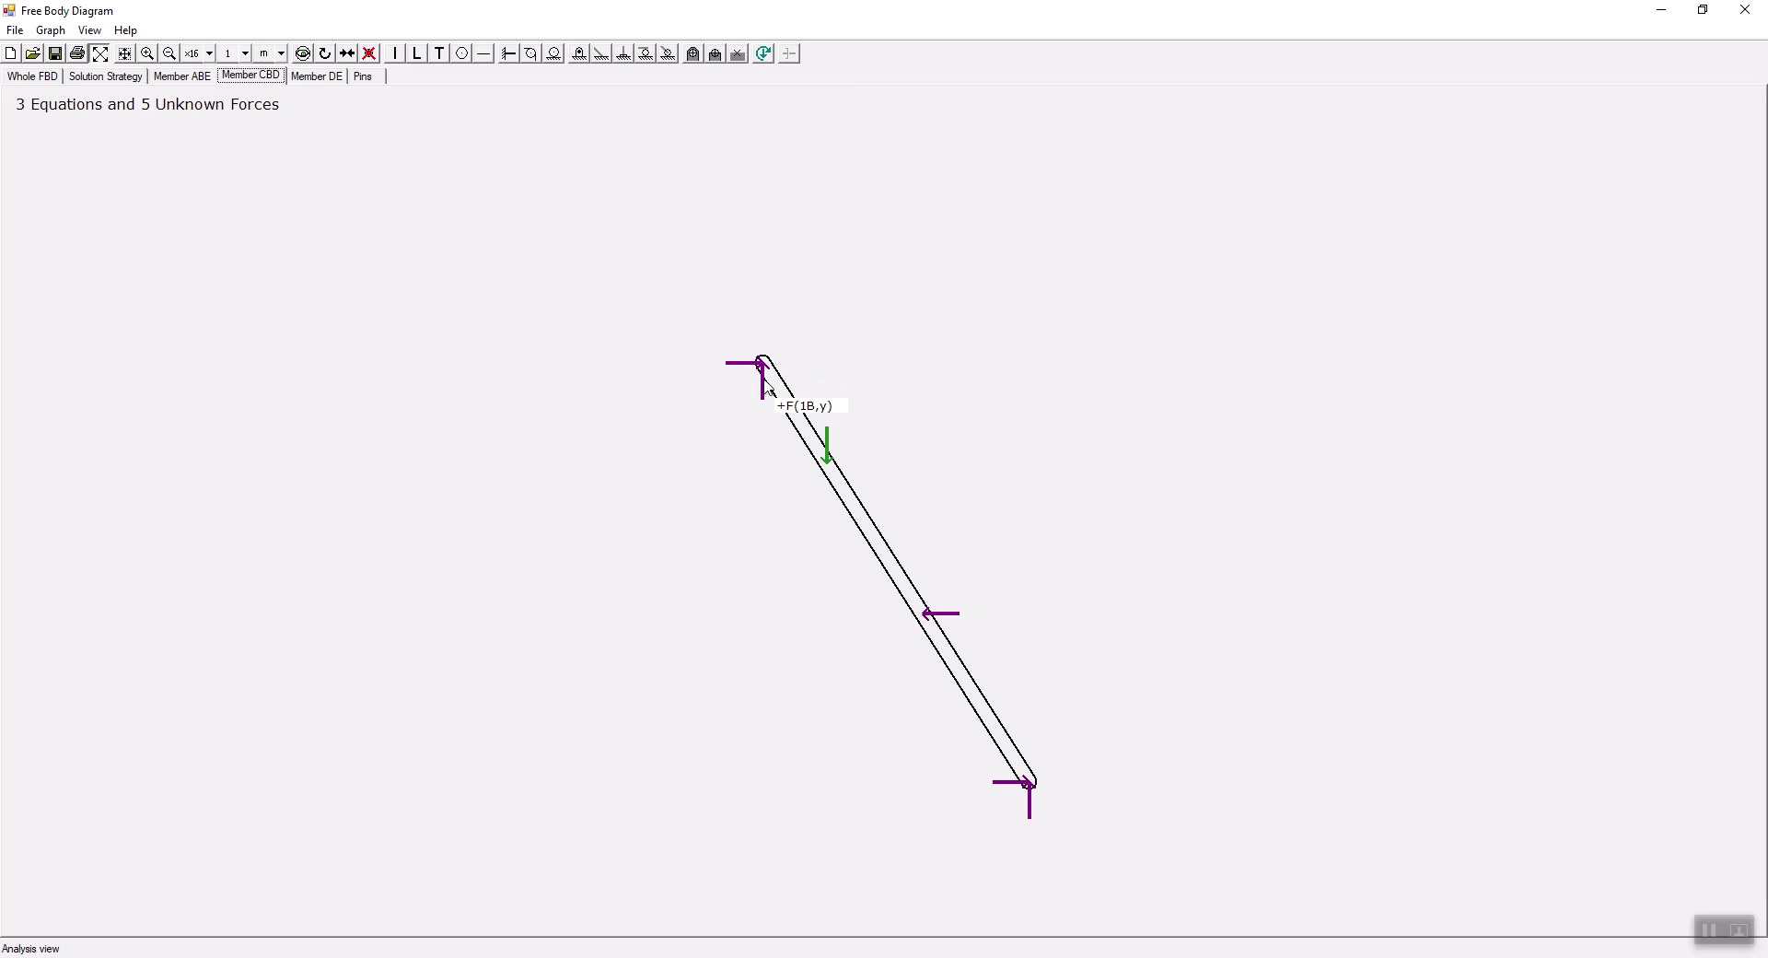
pyautogui.click(337, 79)
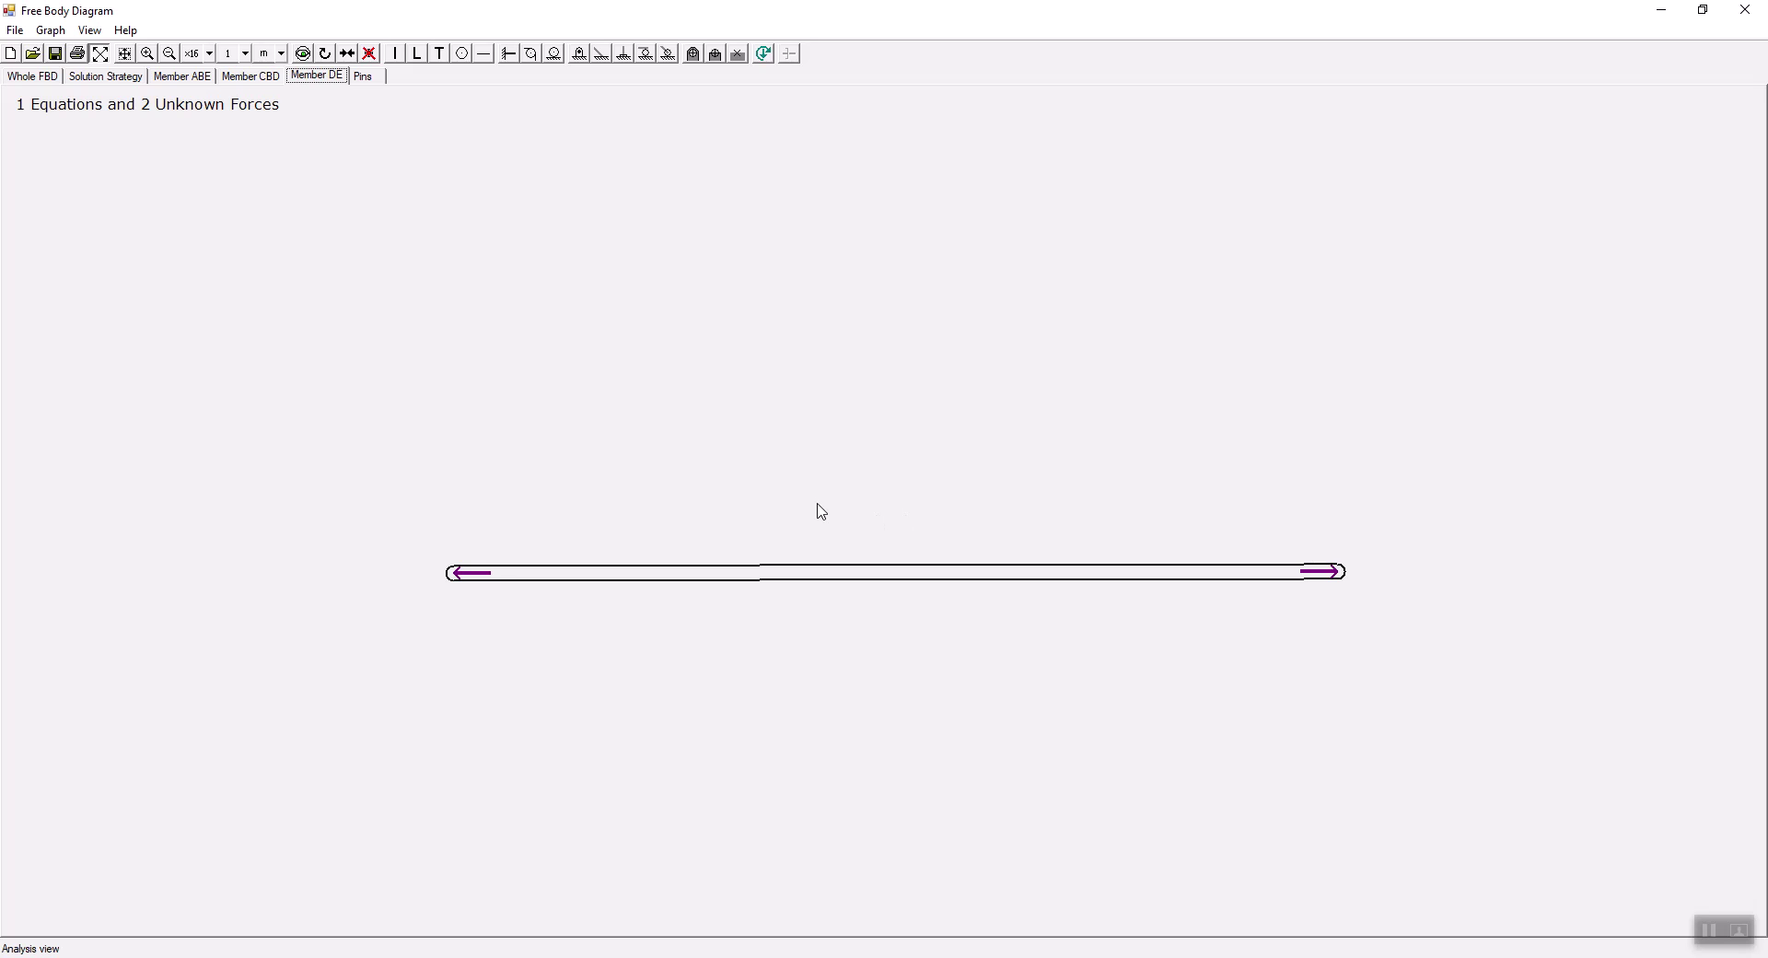
# Decline entering a custom solution strategy so that the computer solution strategy is generated
pyautogui.click(103, 77)
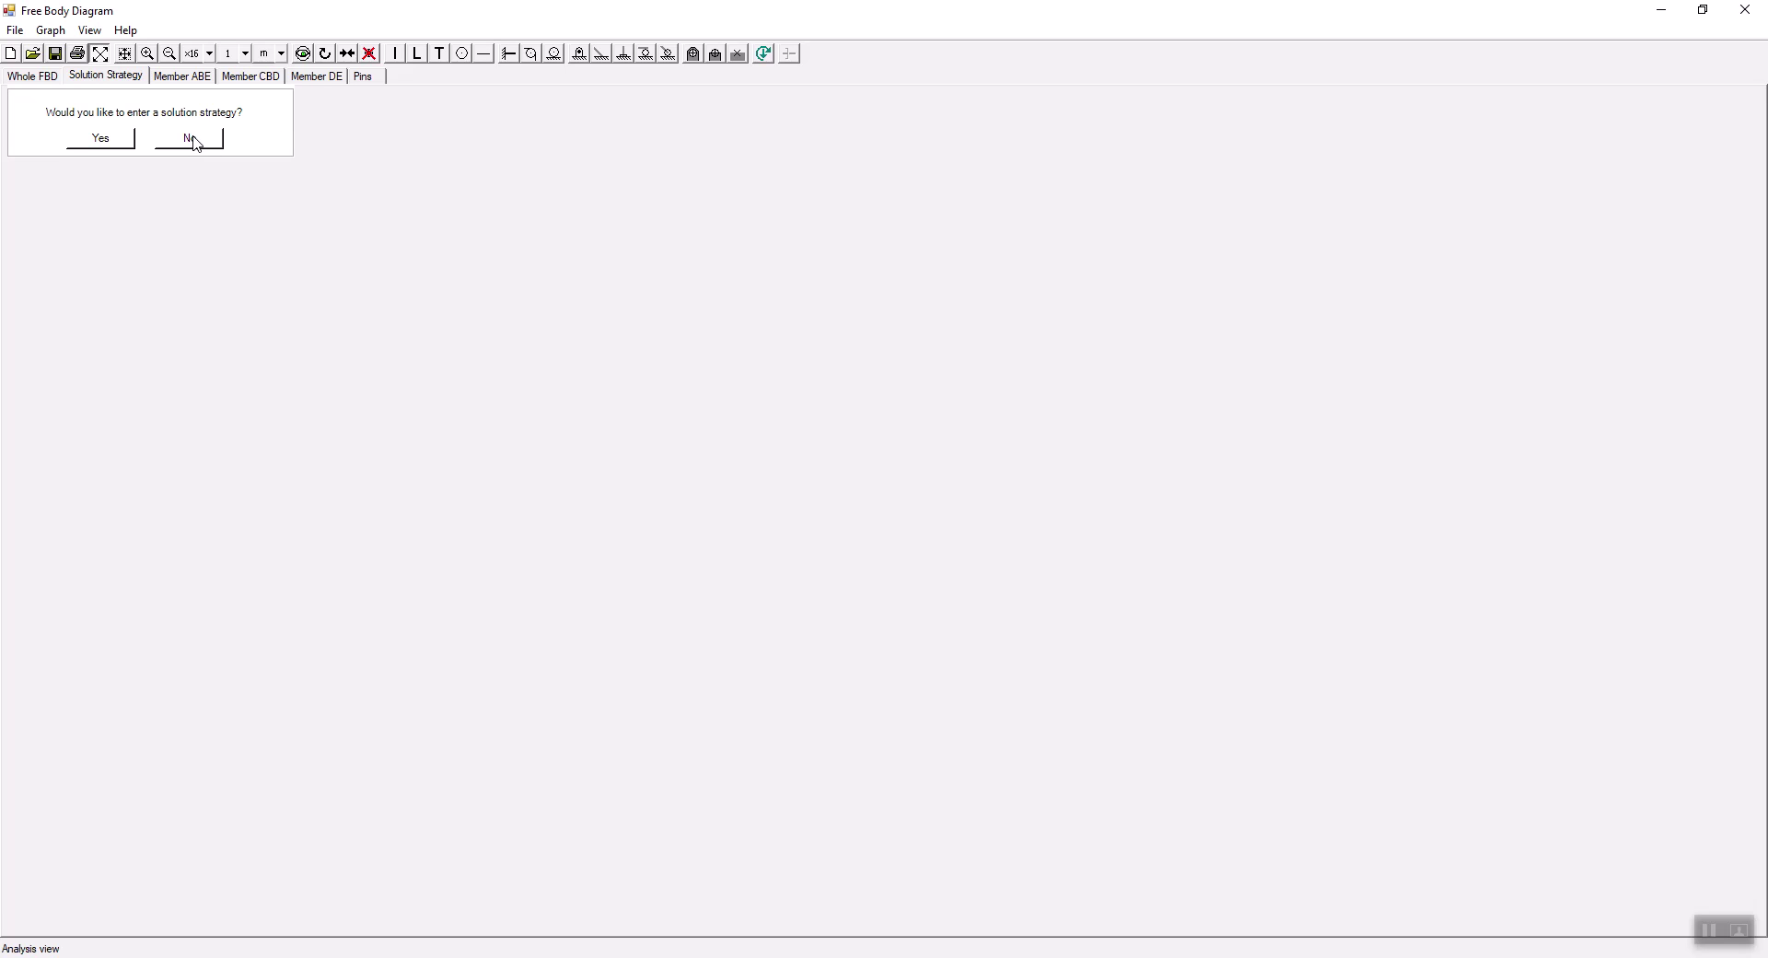
pyautogui.click(194, 143)
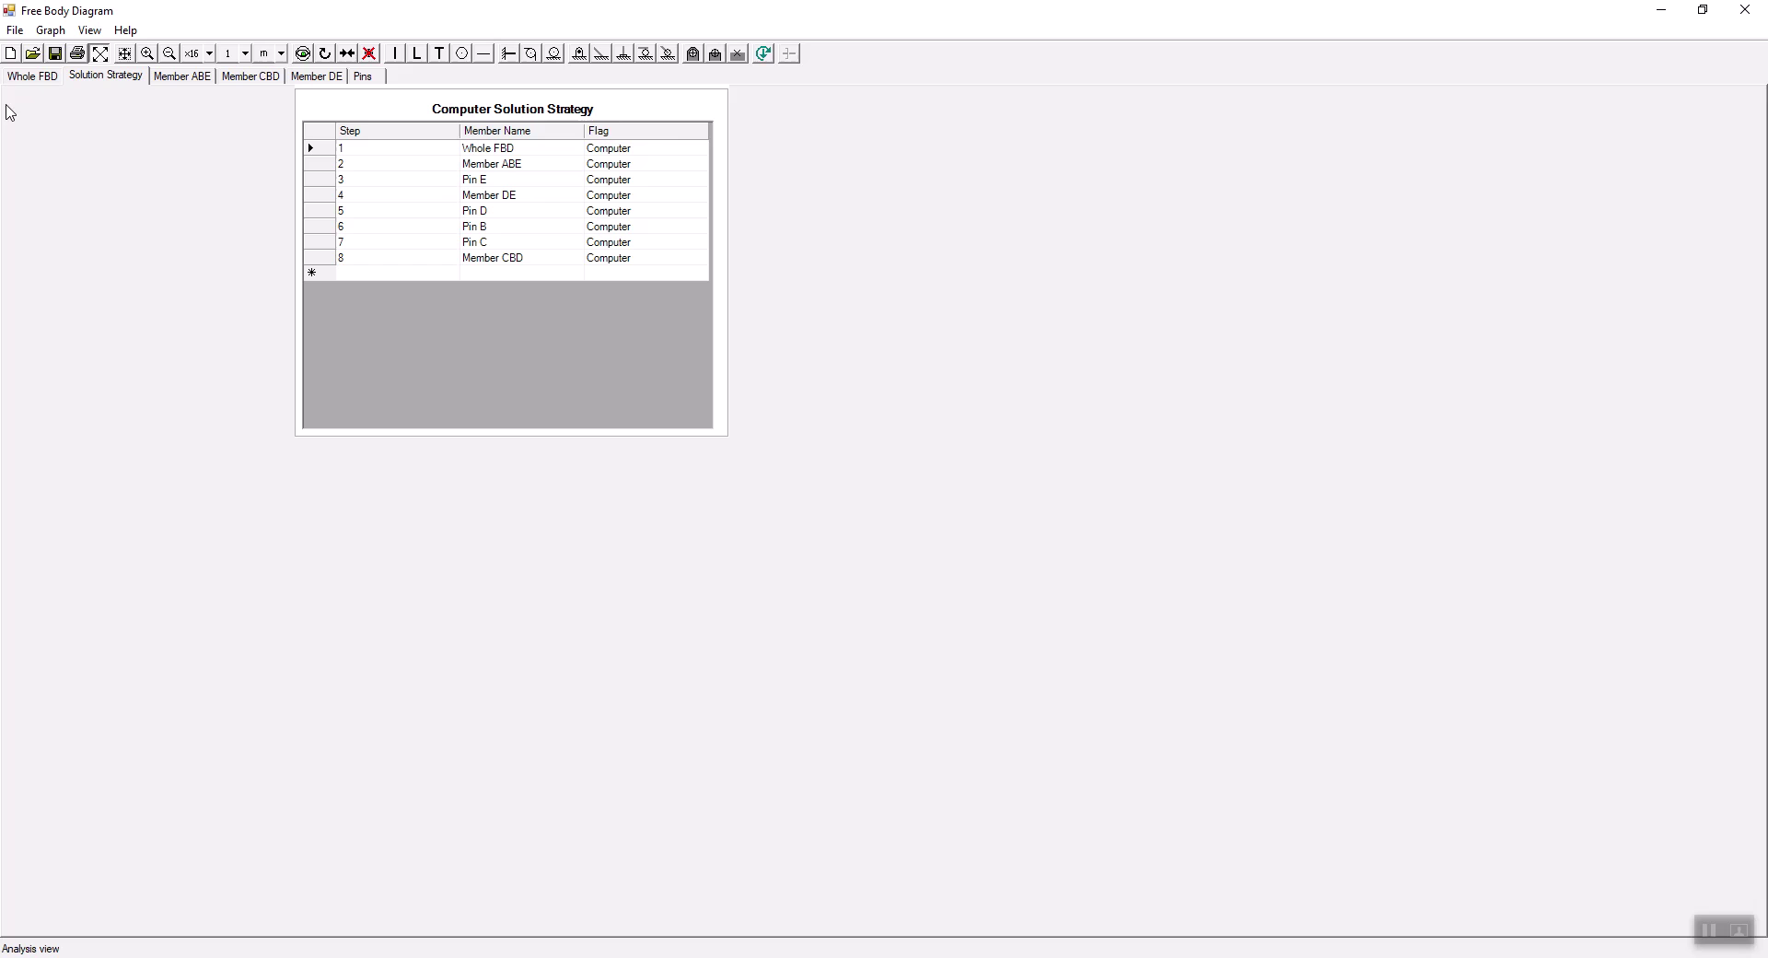
# Examine the support reactions on the whole free body diagram and compare them with the forces on members ABE and CBD
pyautogui.click(30, 81)
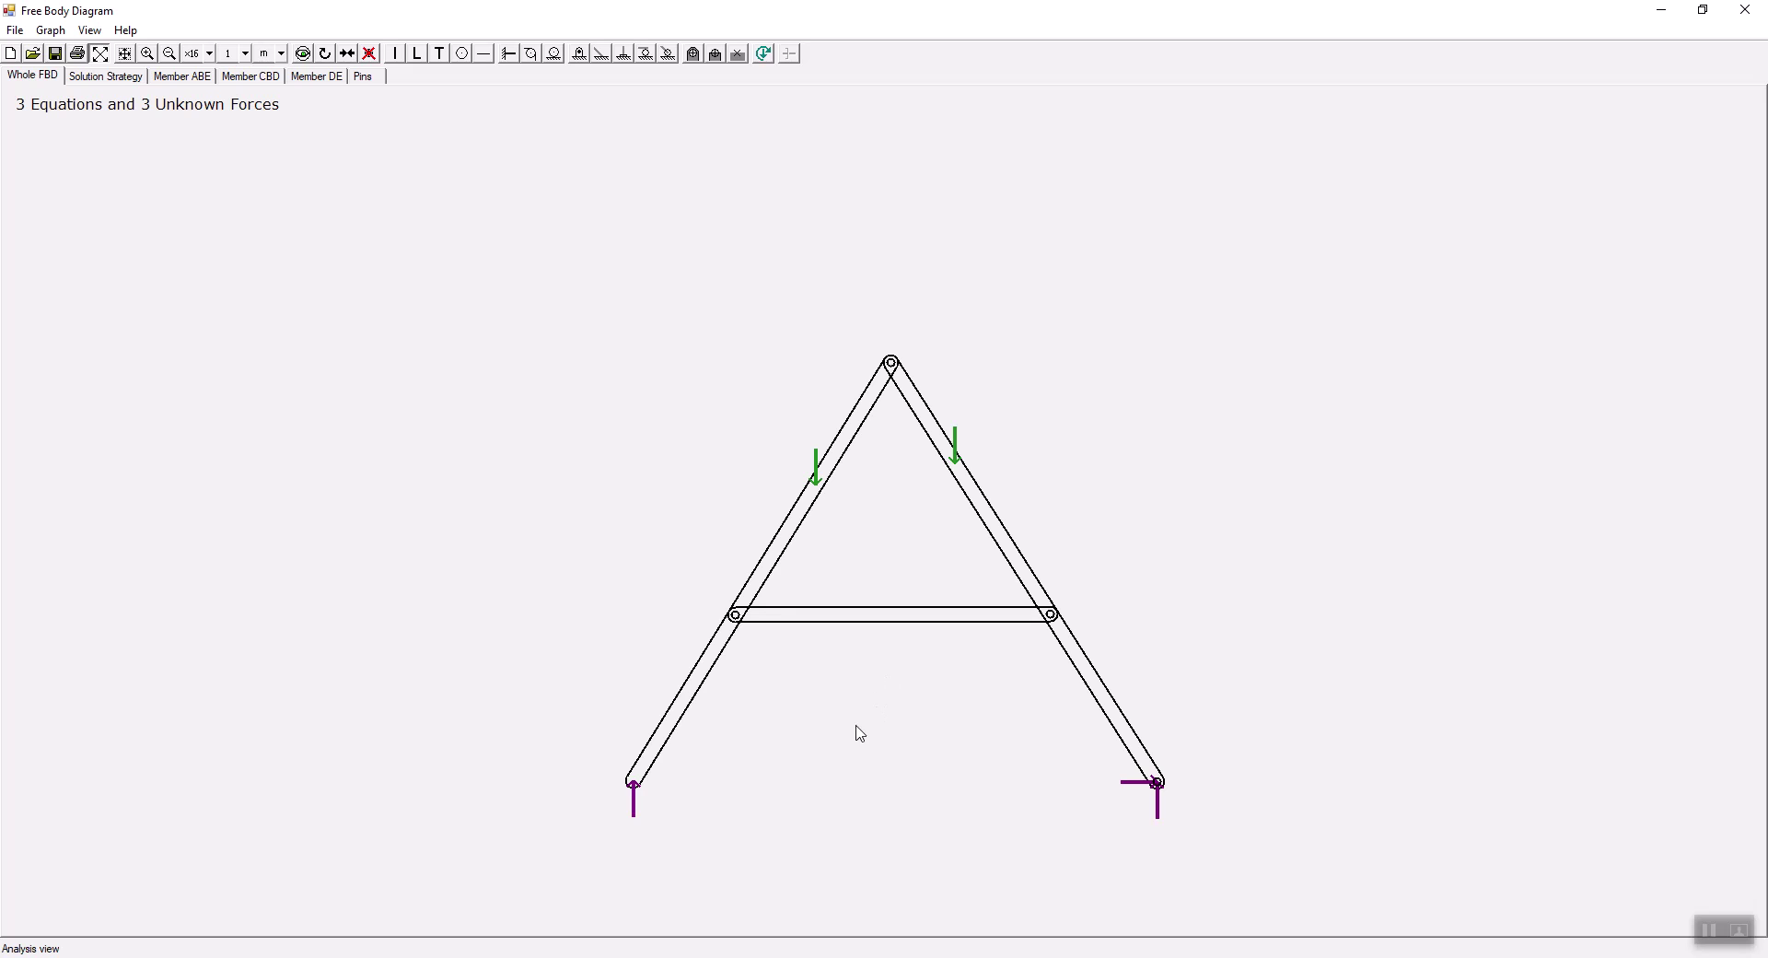
pyautogui.moveTo(637, 819)
pyautogui.moveTo(1133, 785)
pyautogui.moveTo(1162, 814)
pyautogui.click(181, 77)
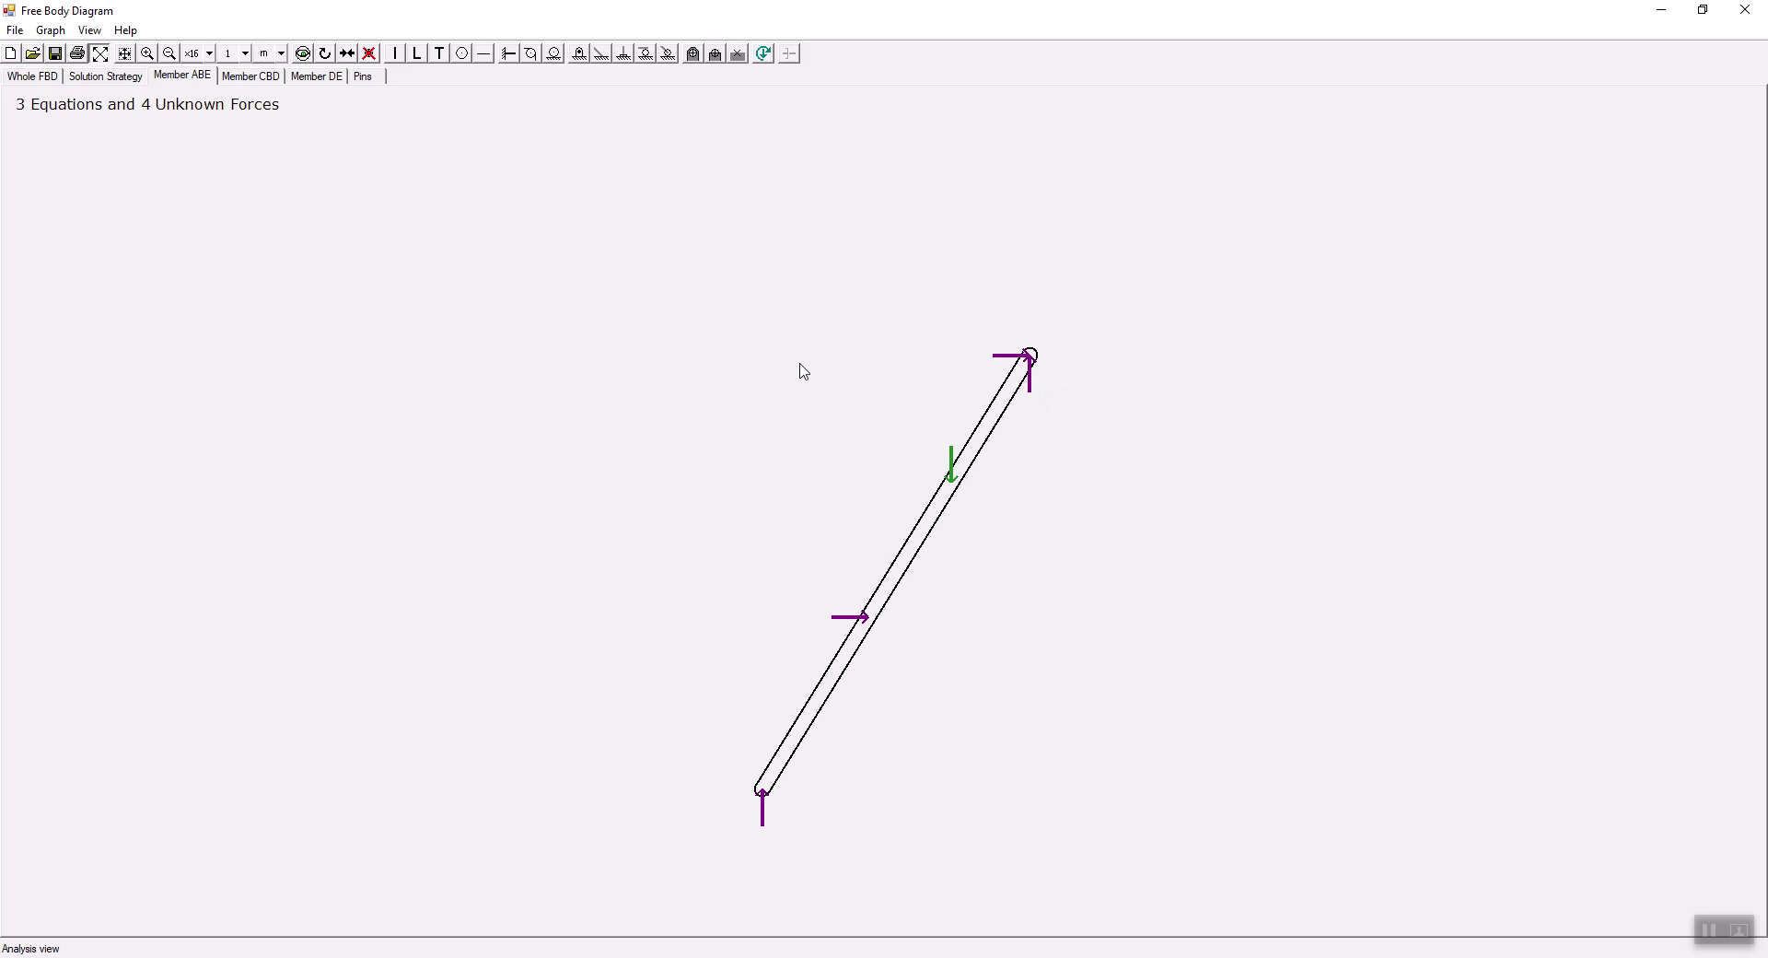
pyautogui.click(26, 78)
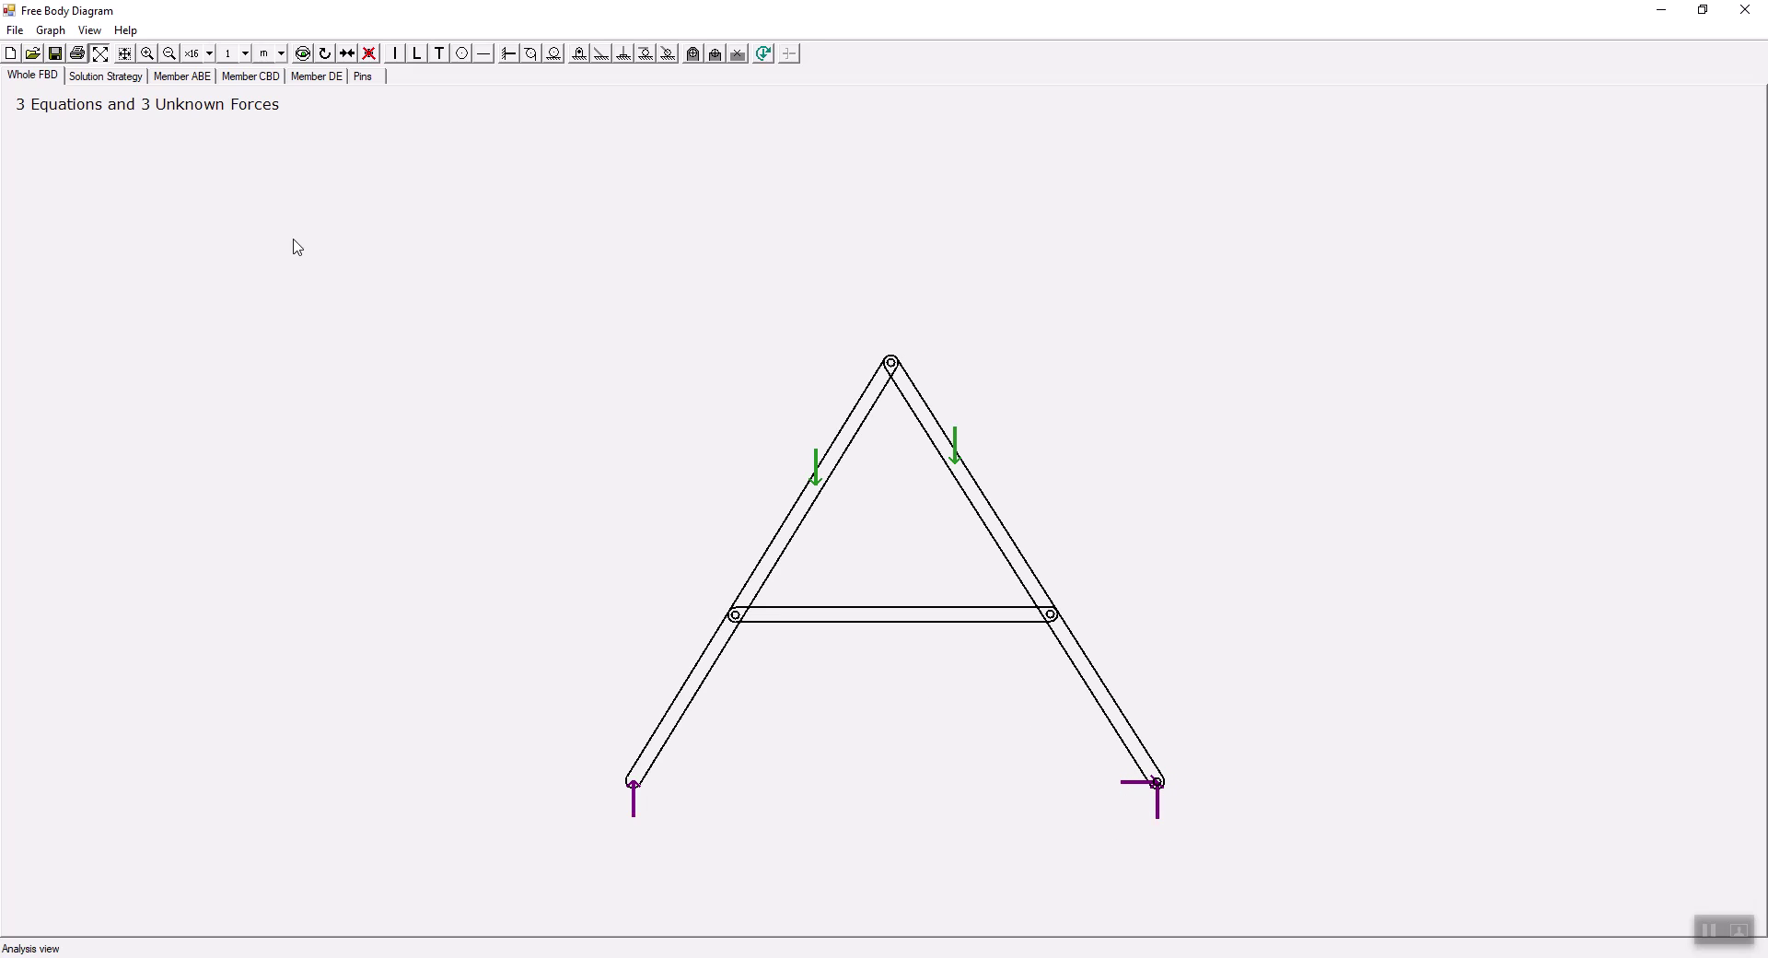
pyautogui.click(265, 81)
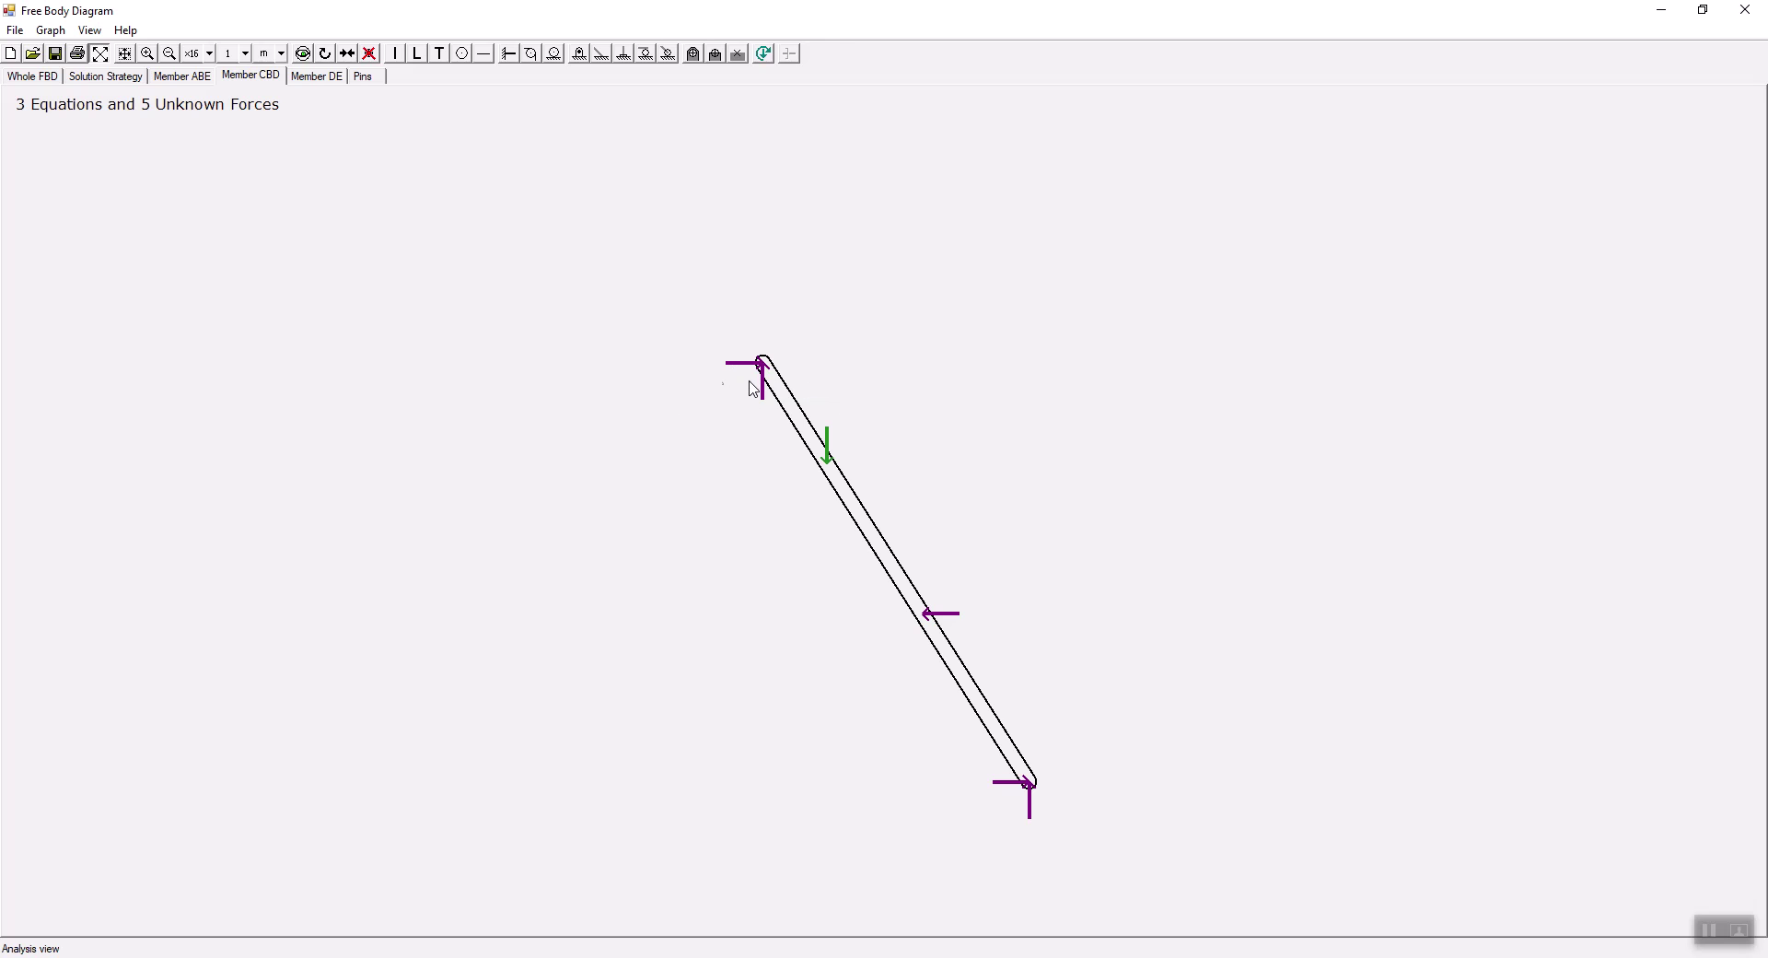
pyautogui.click(186, 77)
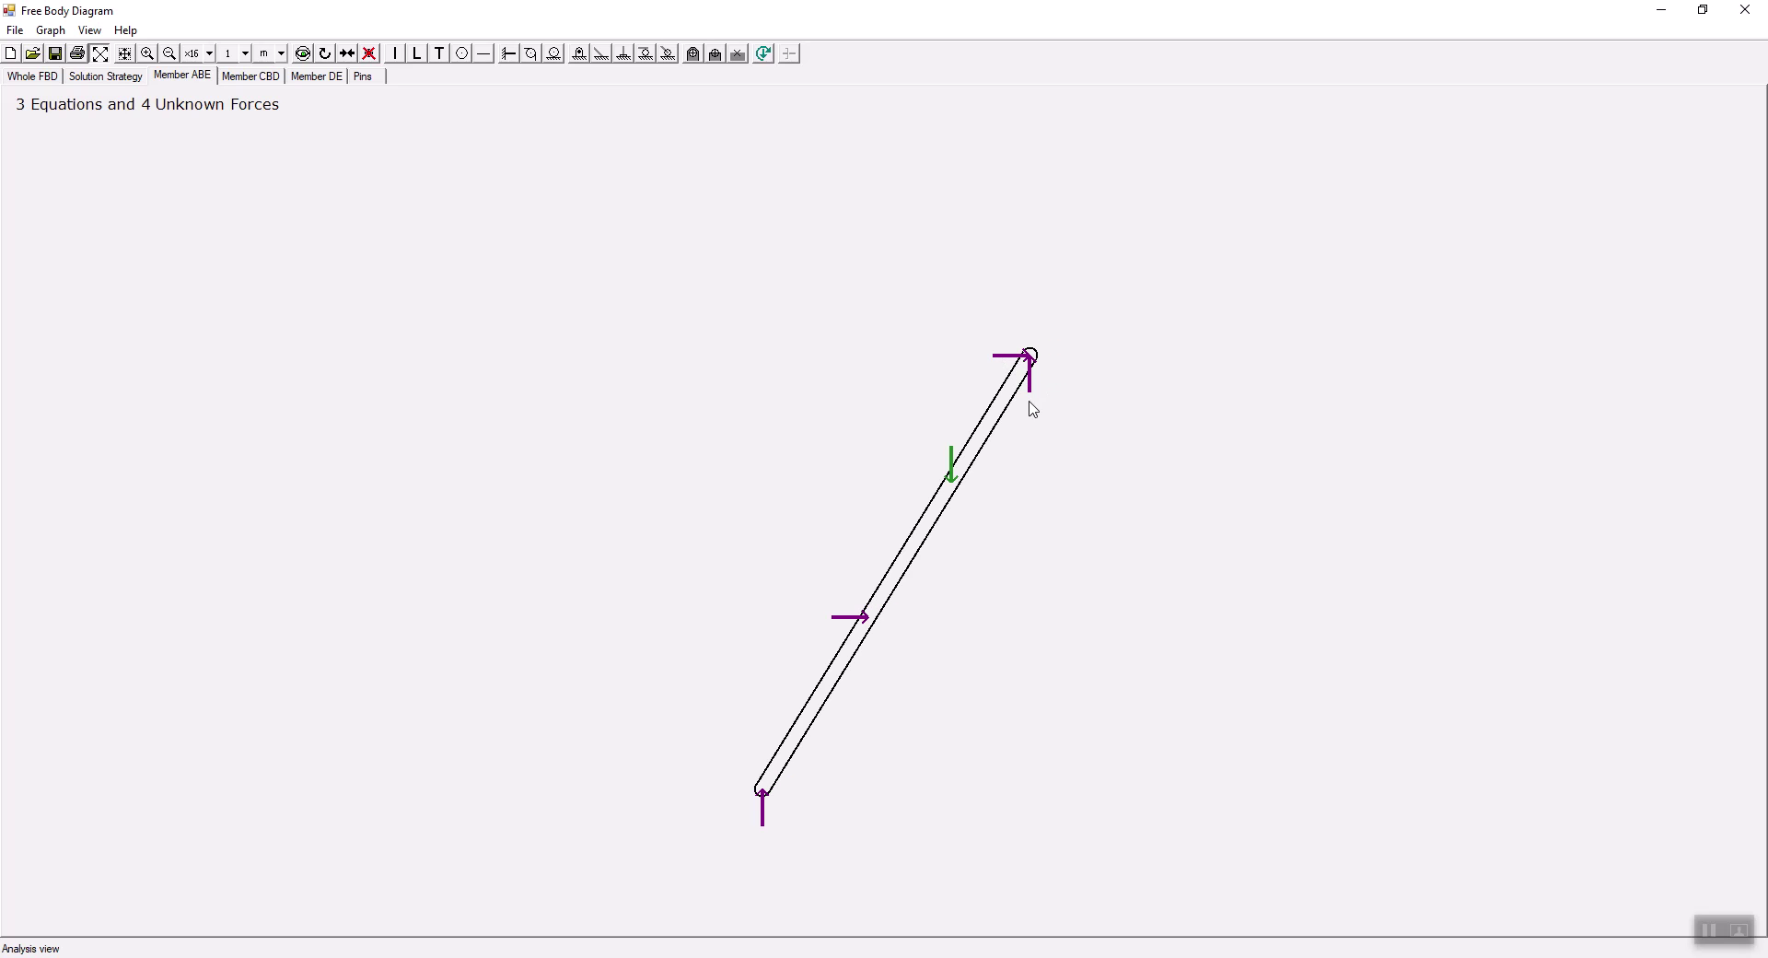
# Examine the free body diagrams of member CBD and the pins, and review the order of the computer solution strategy
pyautogui.click(260, 83)
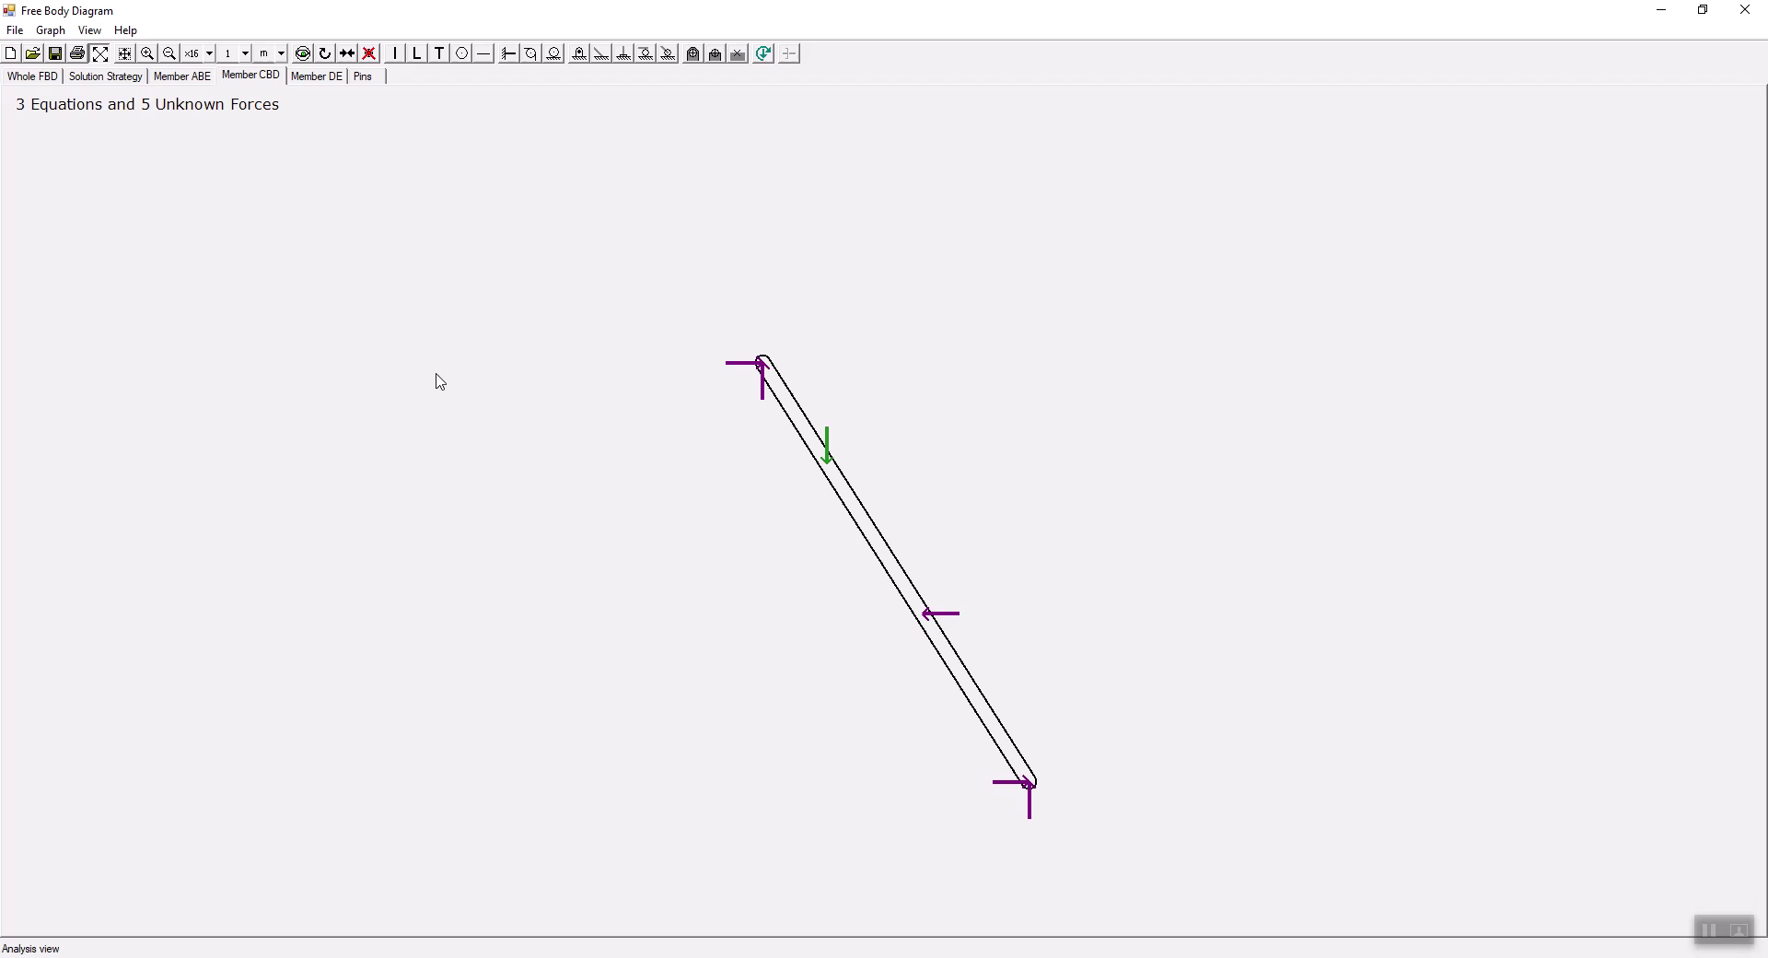
pyautogui.click(364, 77)
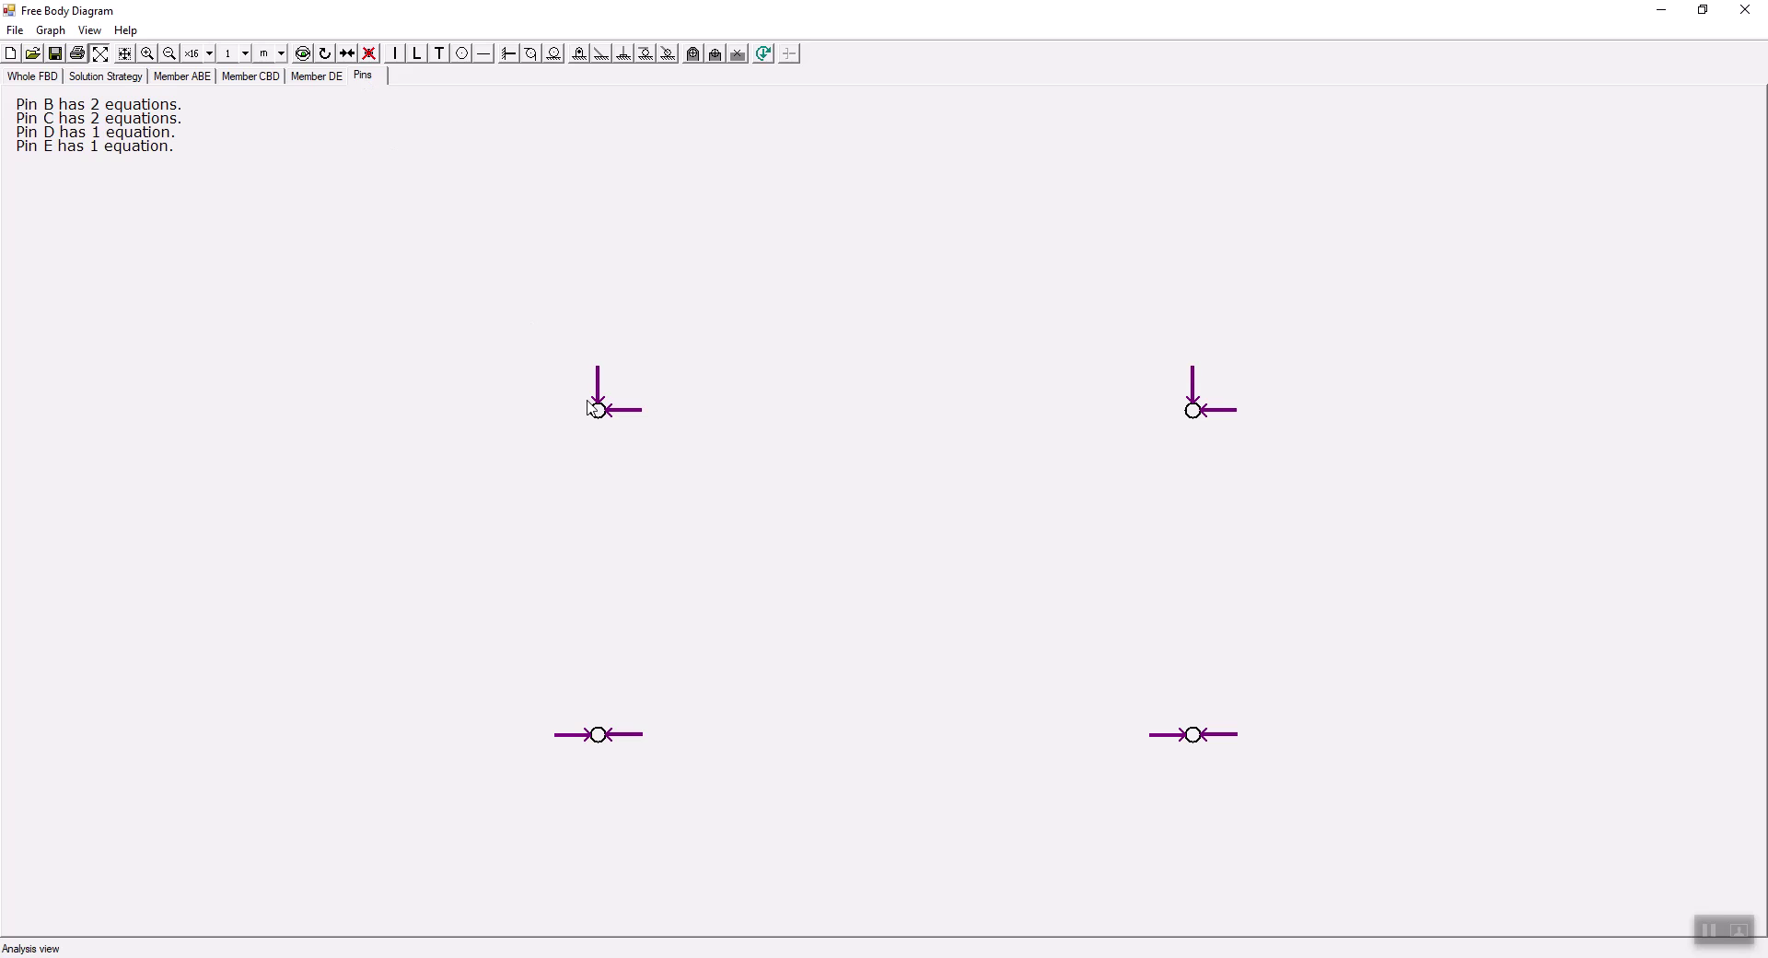
pyautogui.moveTo(640, 421)
pyautogui.moveTo(600, 382)
pyautogui.click(107, 78)
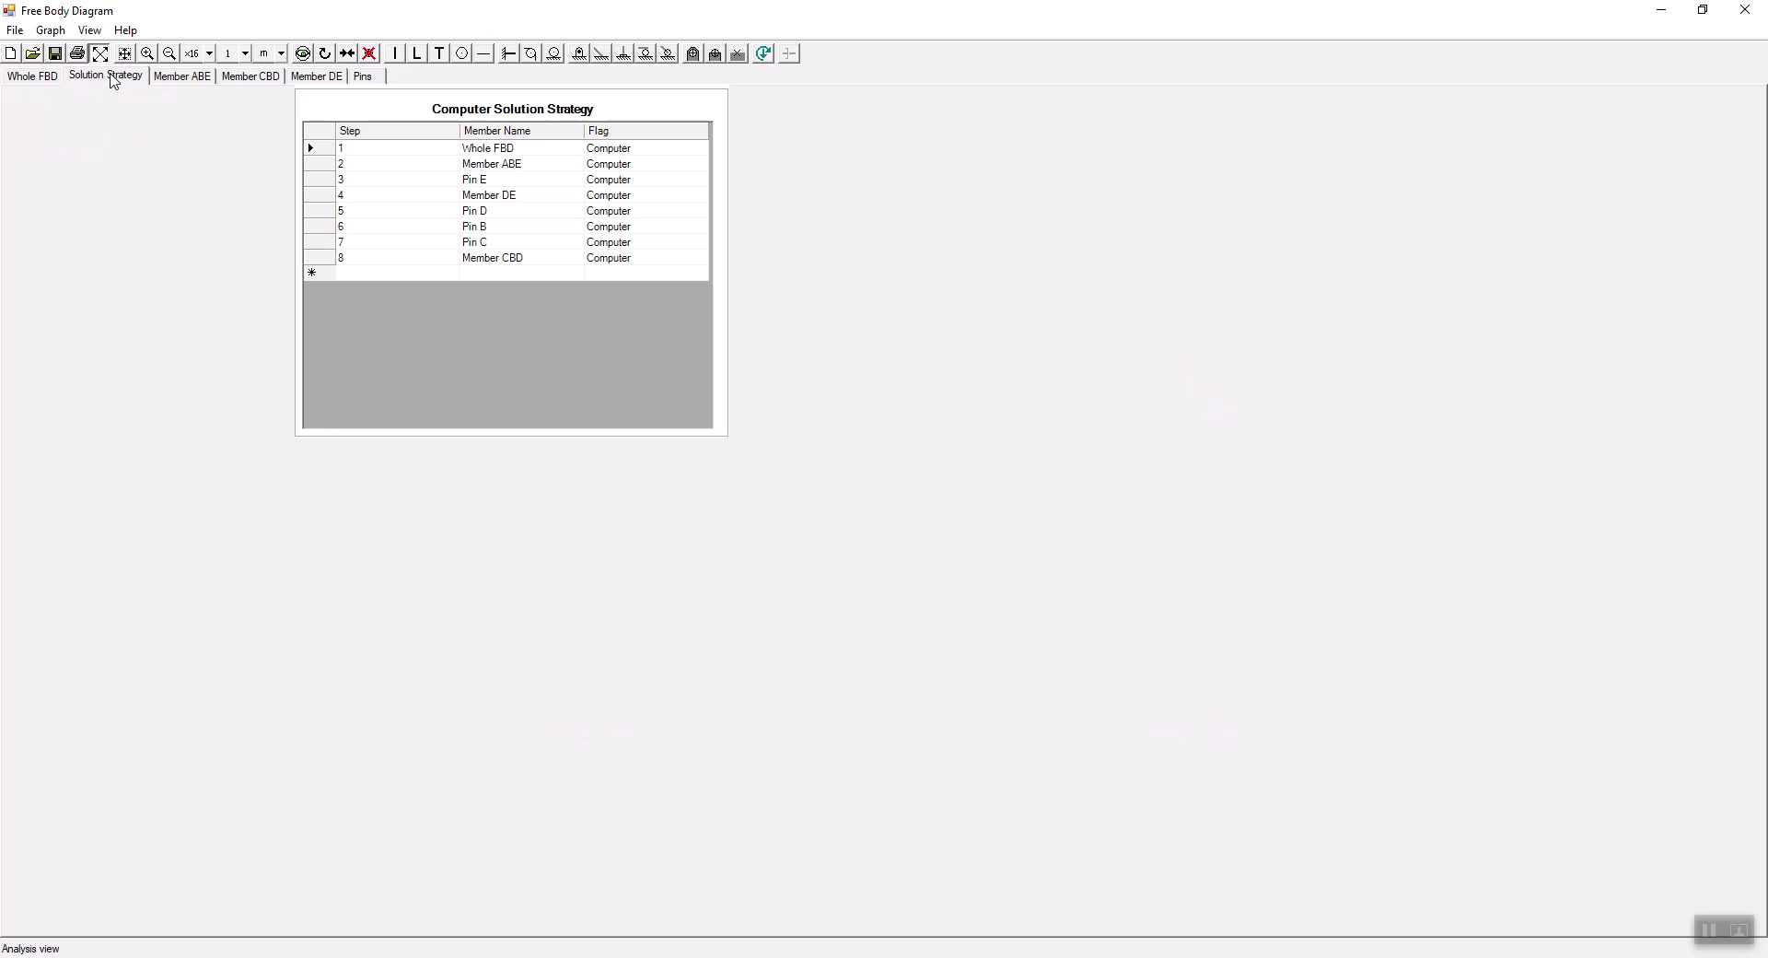
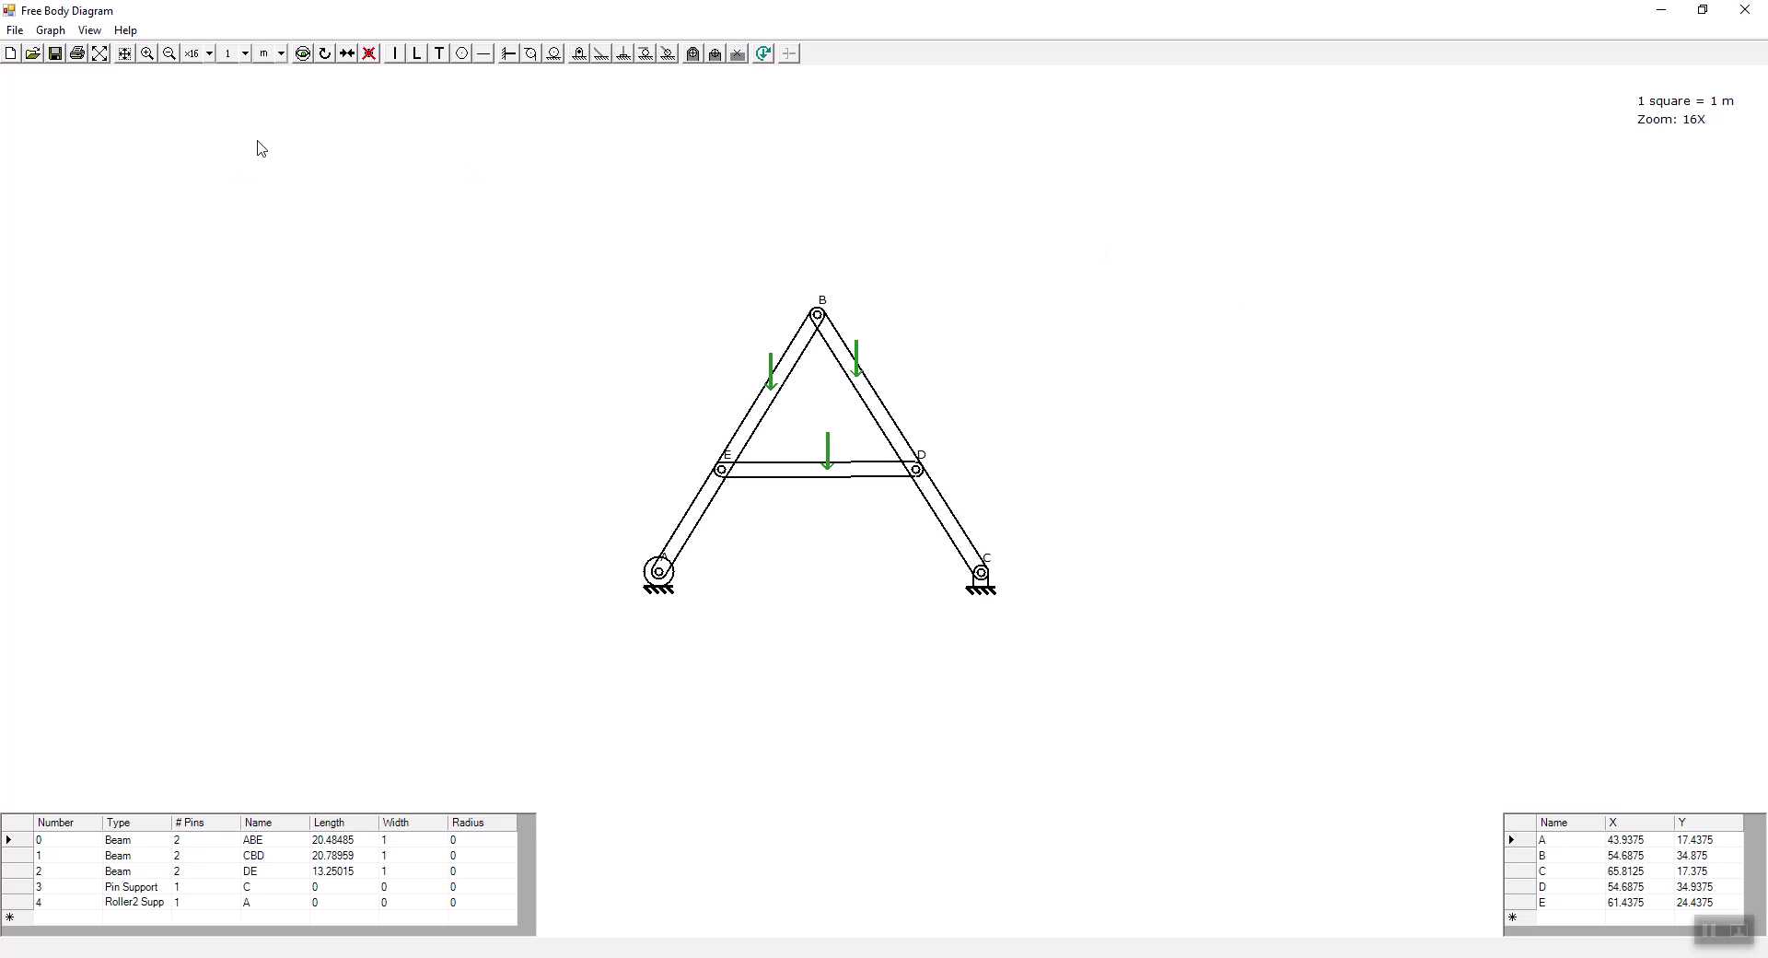
# Switch to the analysis view and compare the reactions and loads on the whole free body diagram with the forces on member ABE
pyautogui.click(99, 53)
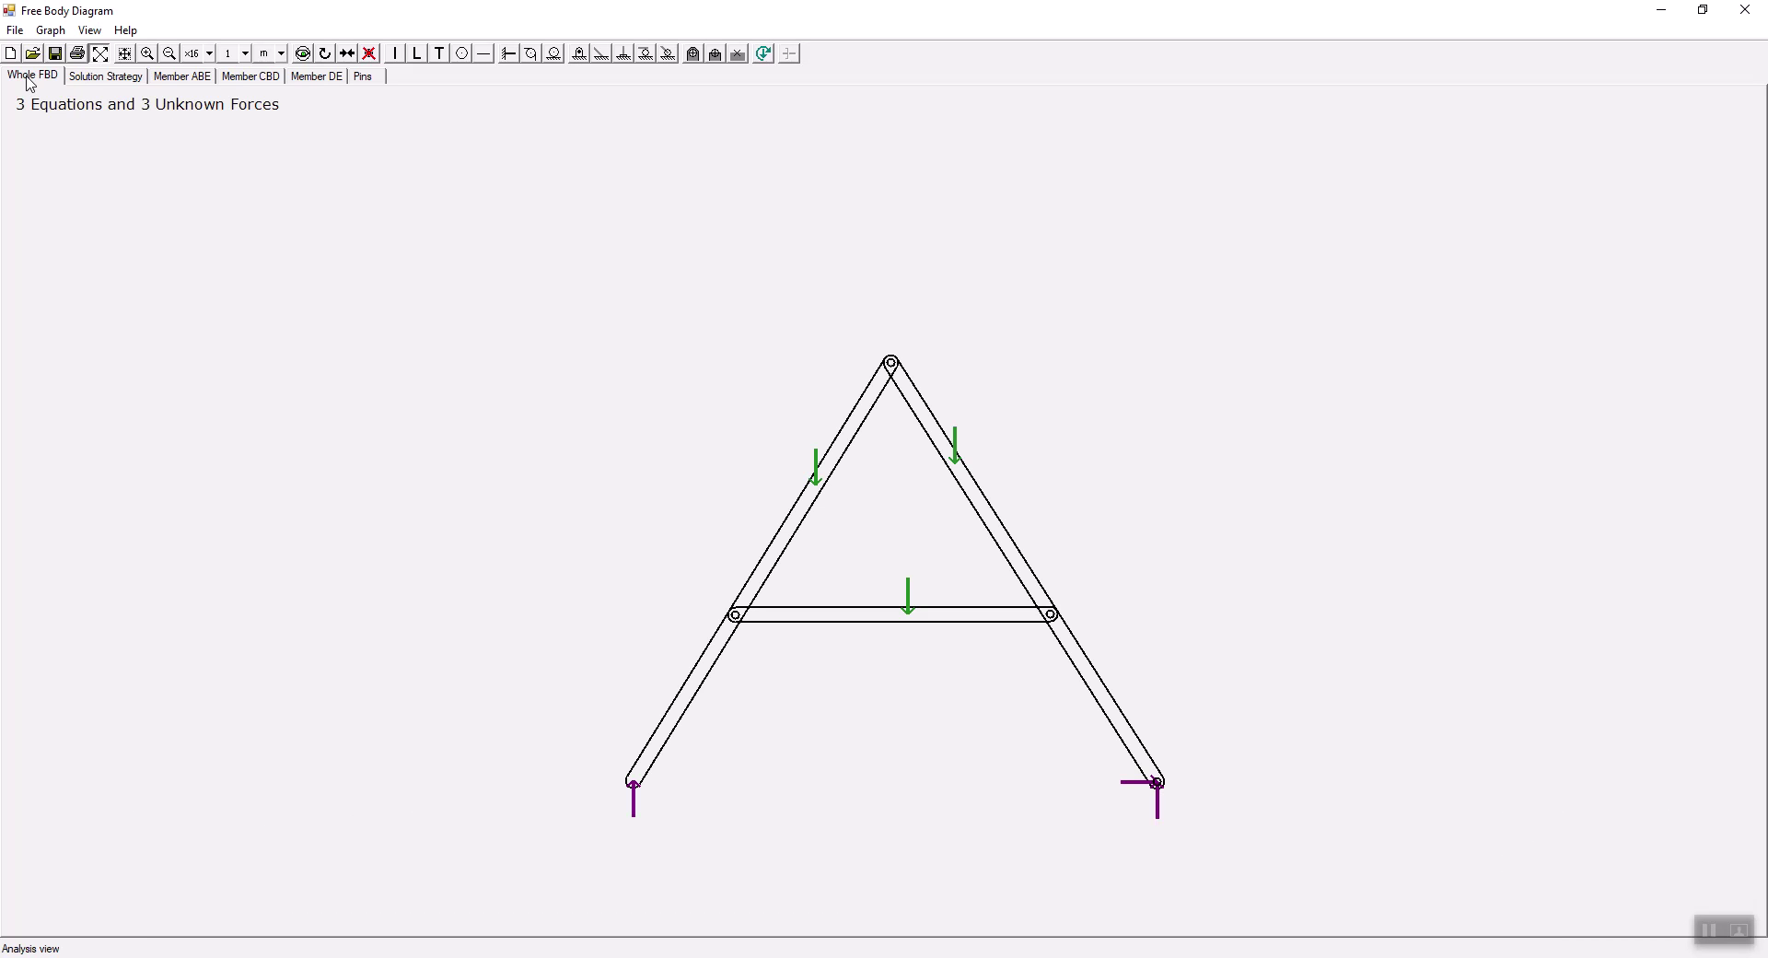
pyautogui.moveTo(633, 817)
pyautogui.moveTo(1148, 788)
pyautogui.click(184, 77)
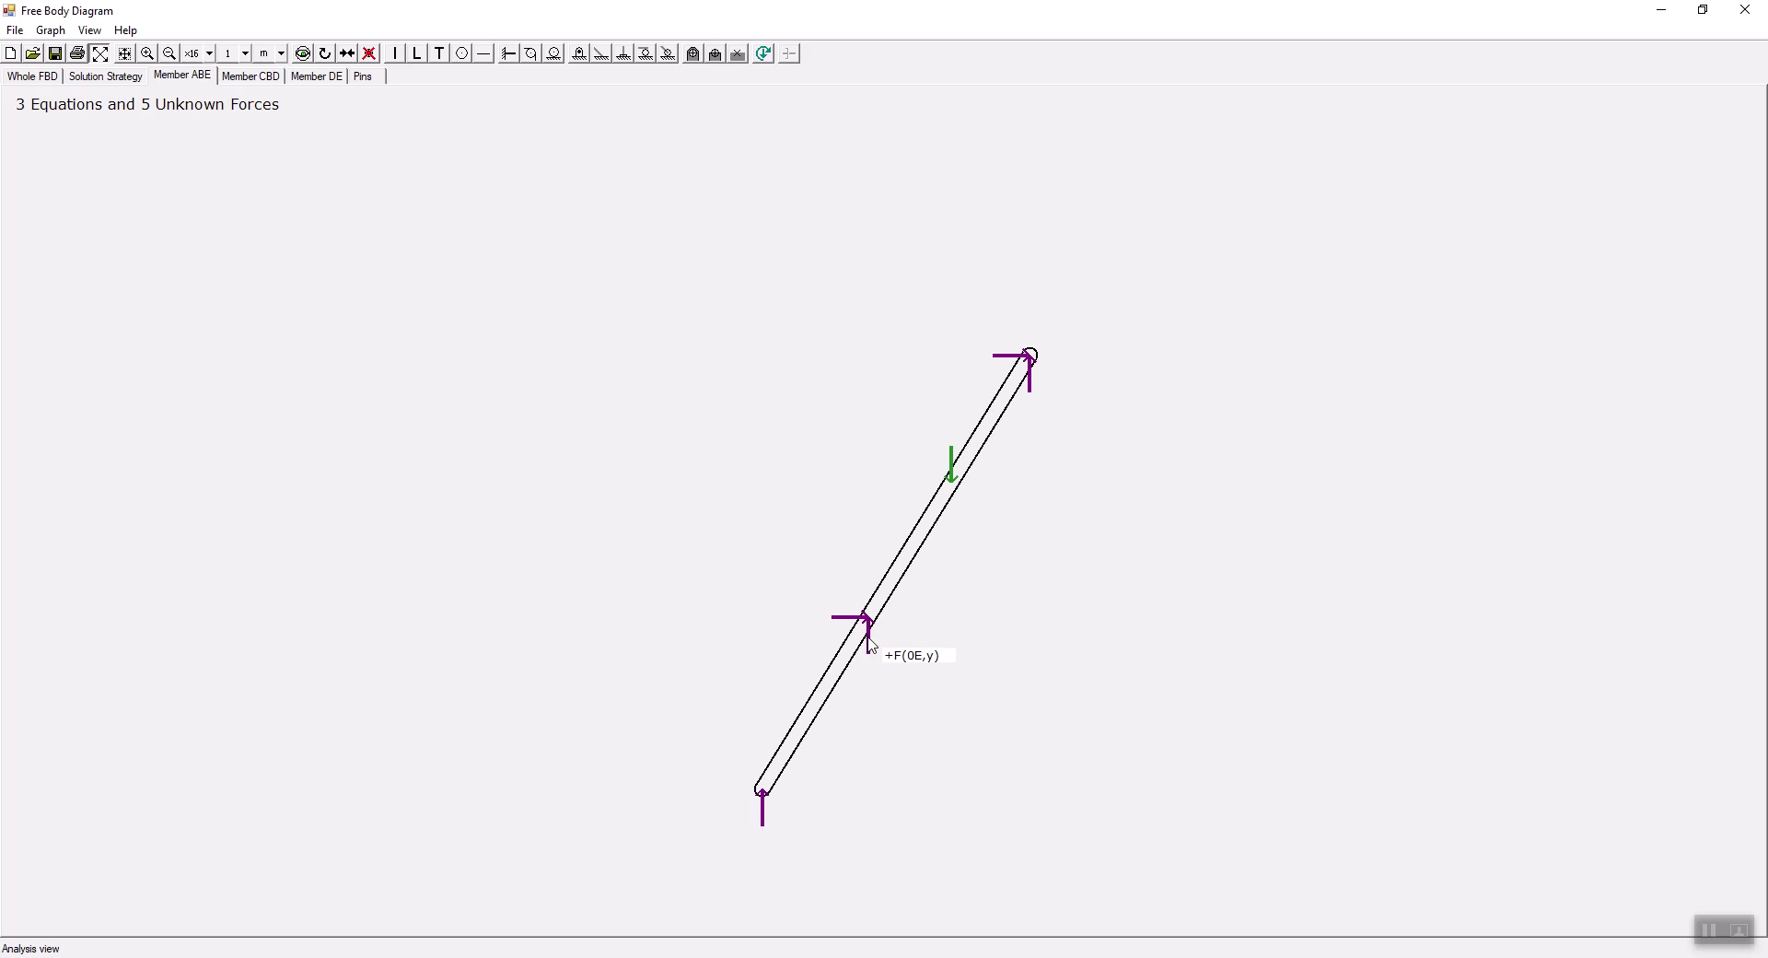
pyautogui.click(44, 79)
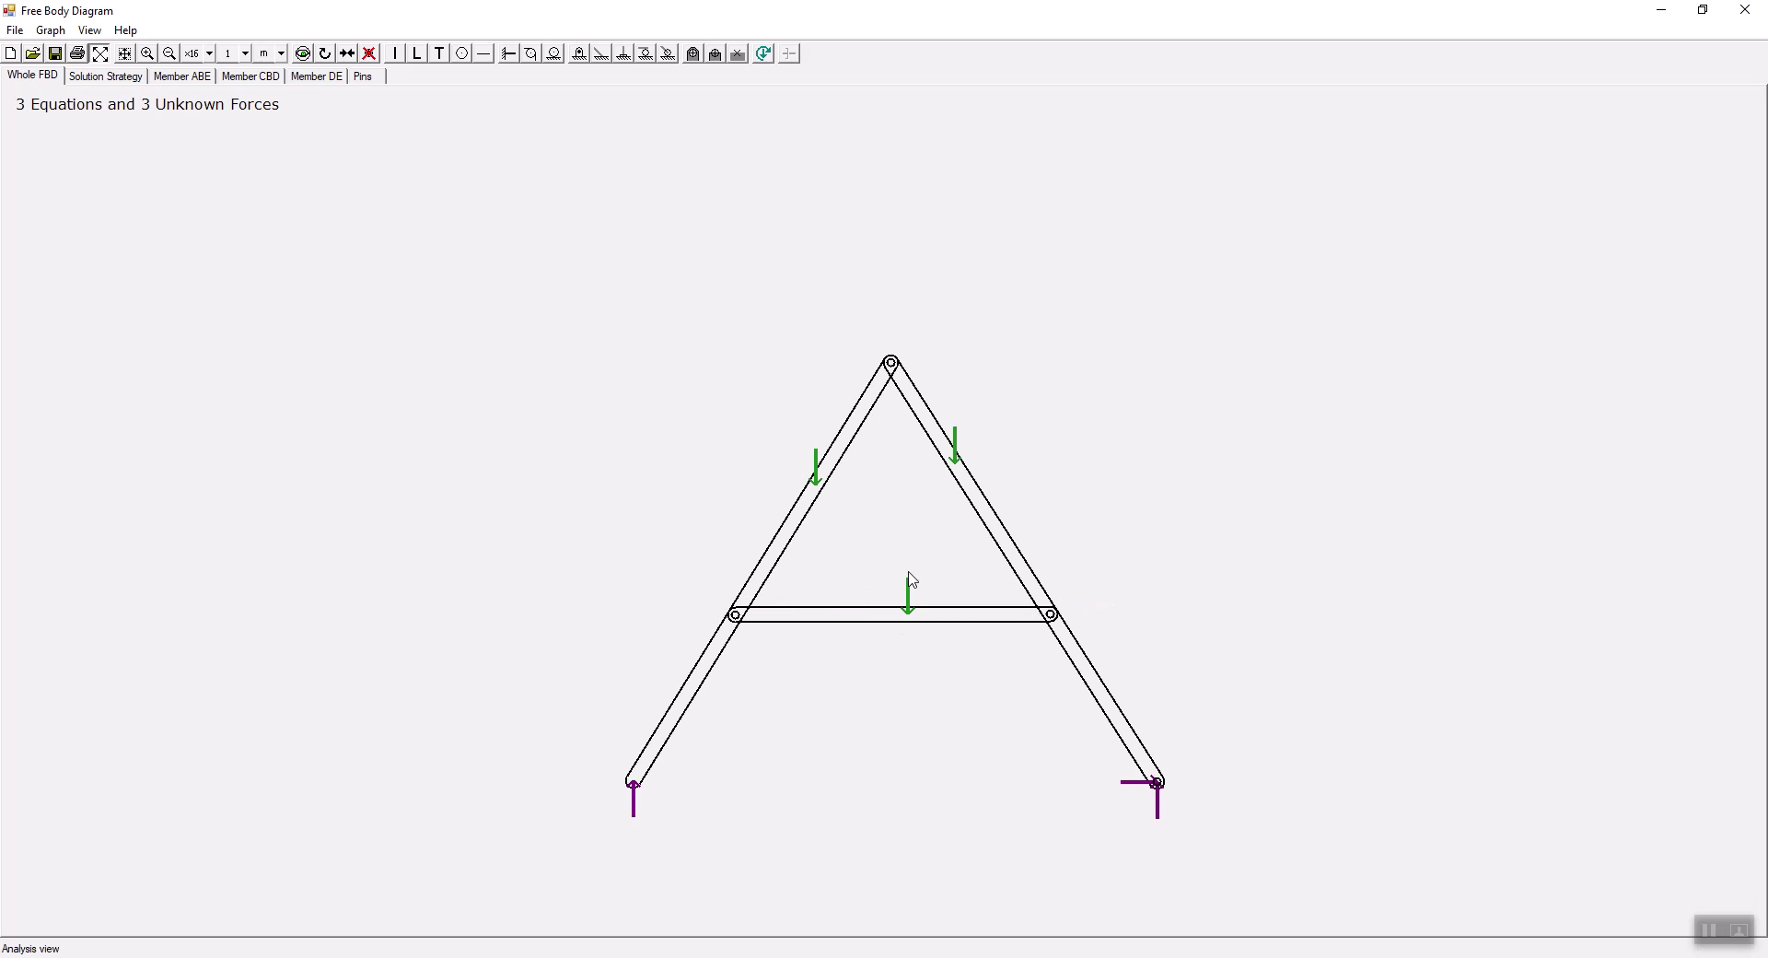
pyautogui.click(182, 79)
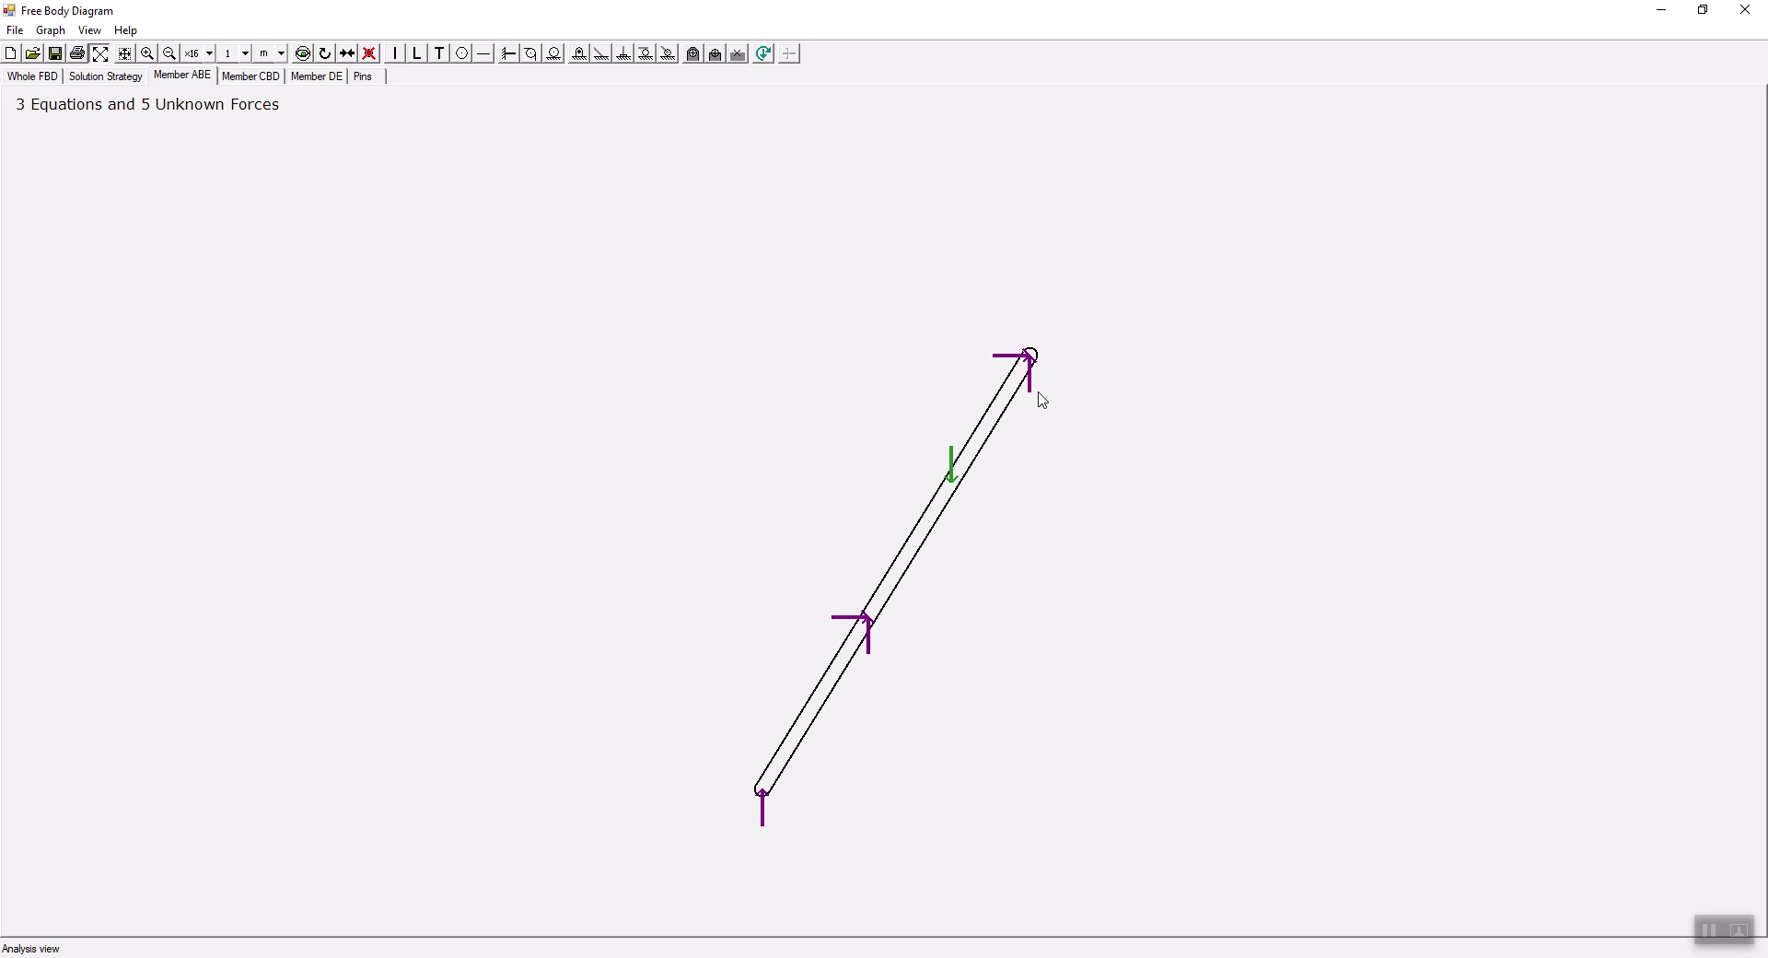
# Compare the forces on member CBD with the whole structure and member ABE, and examine the free body diagram of member DE
pyautogui.click(252, 77)
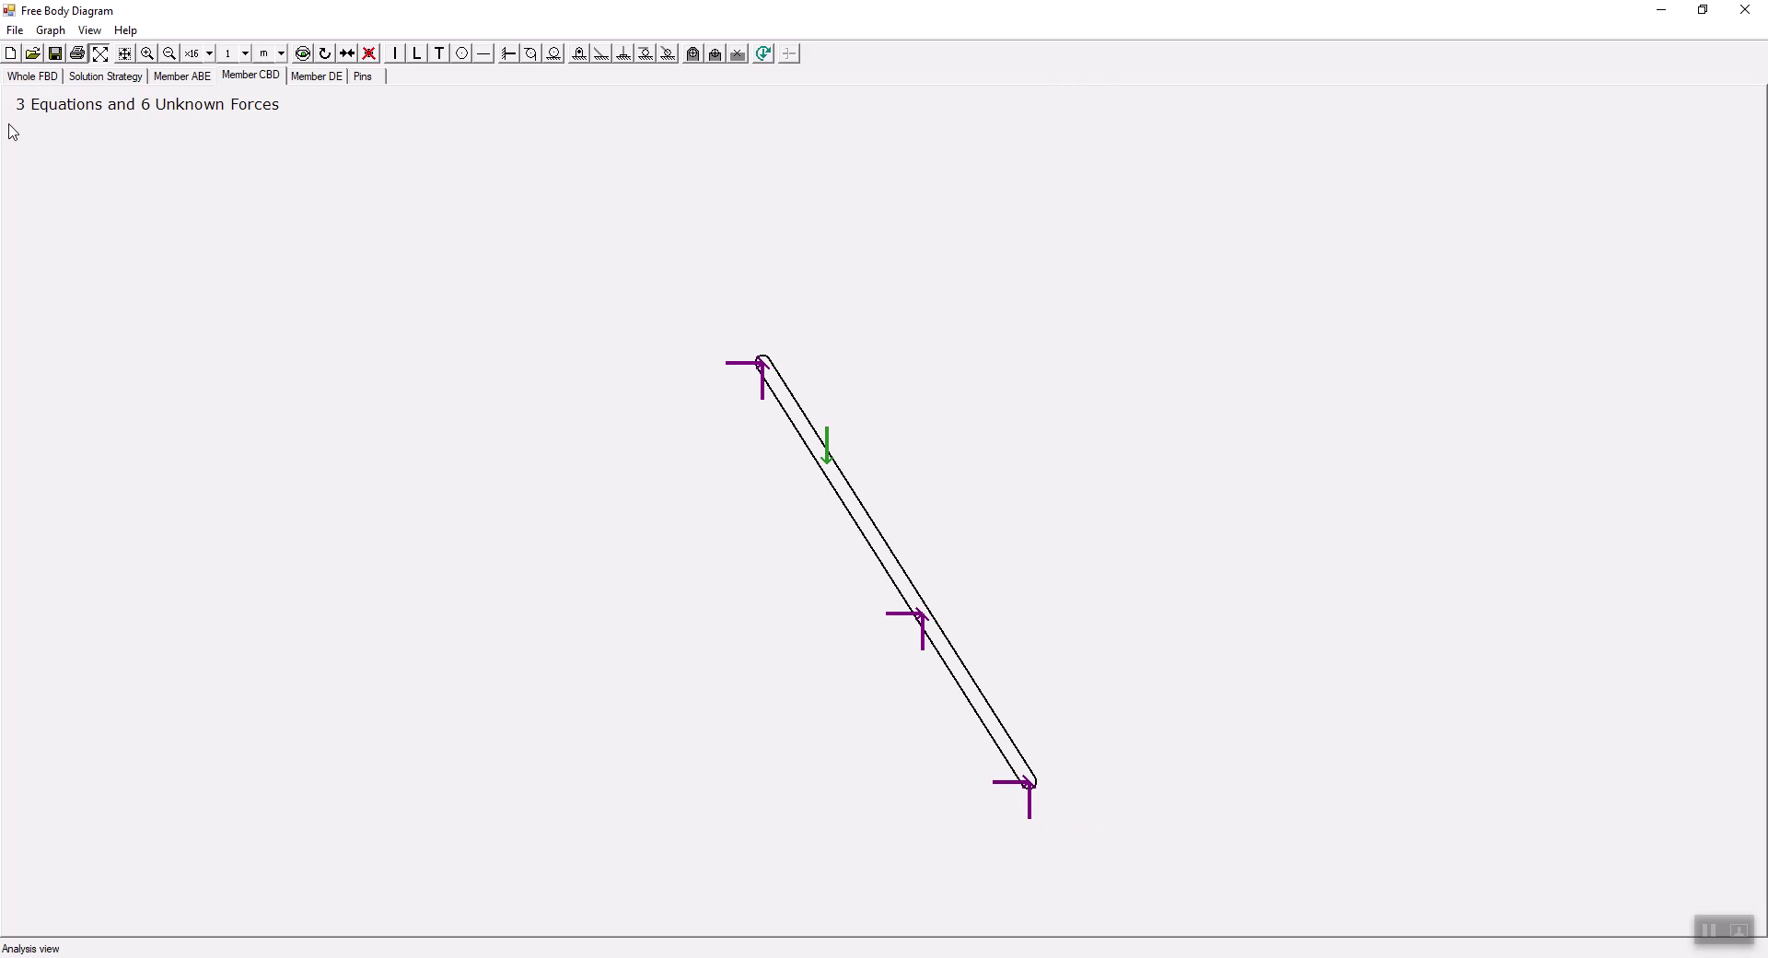
pyautogui.click(20, 79)
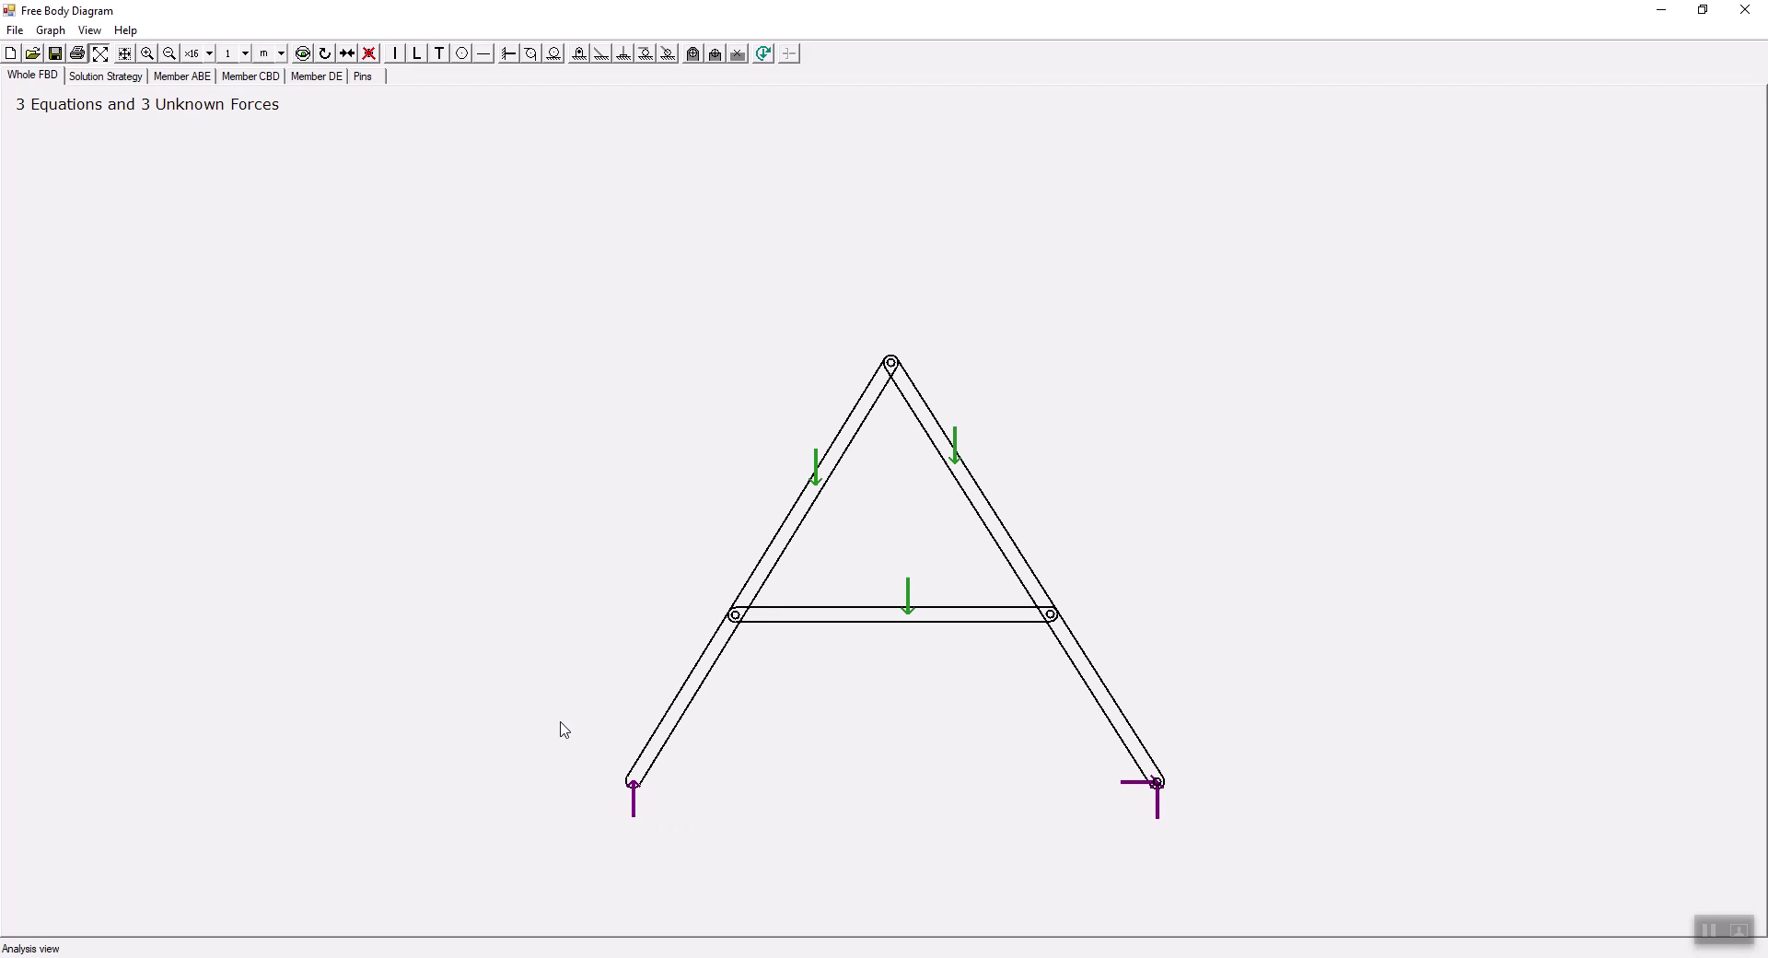
pyautogui.click(252, 76)
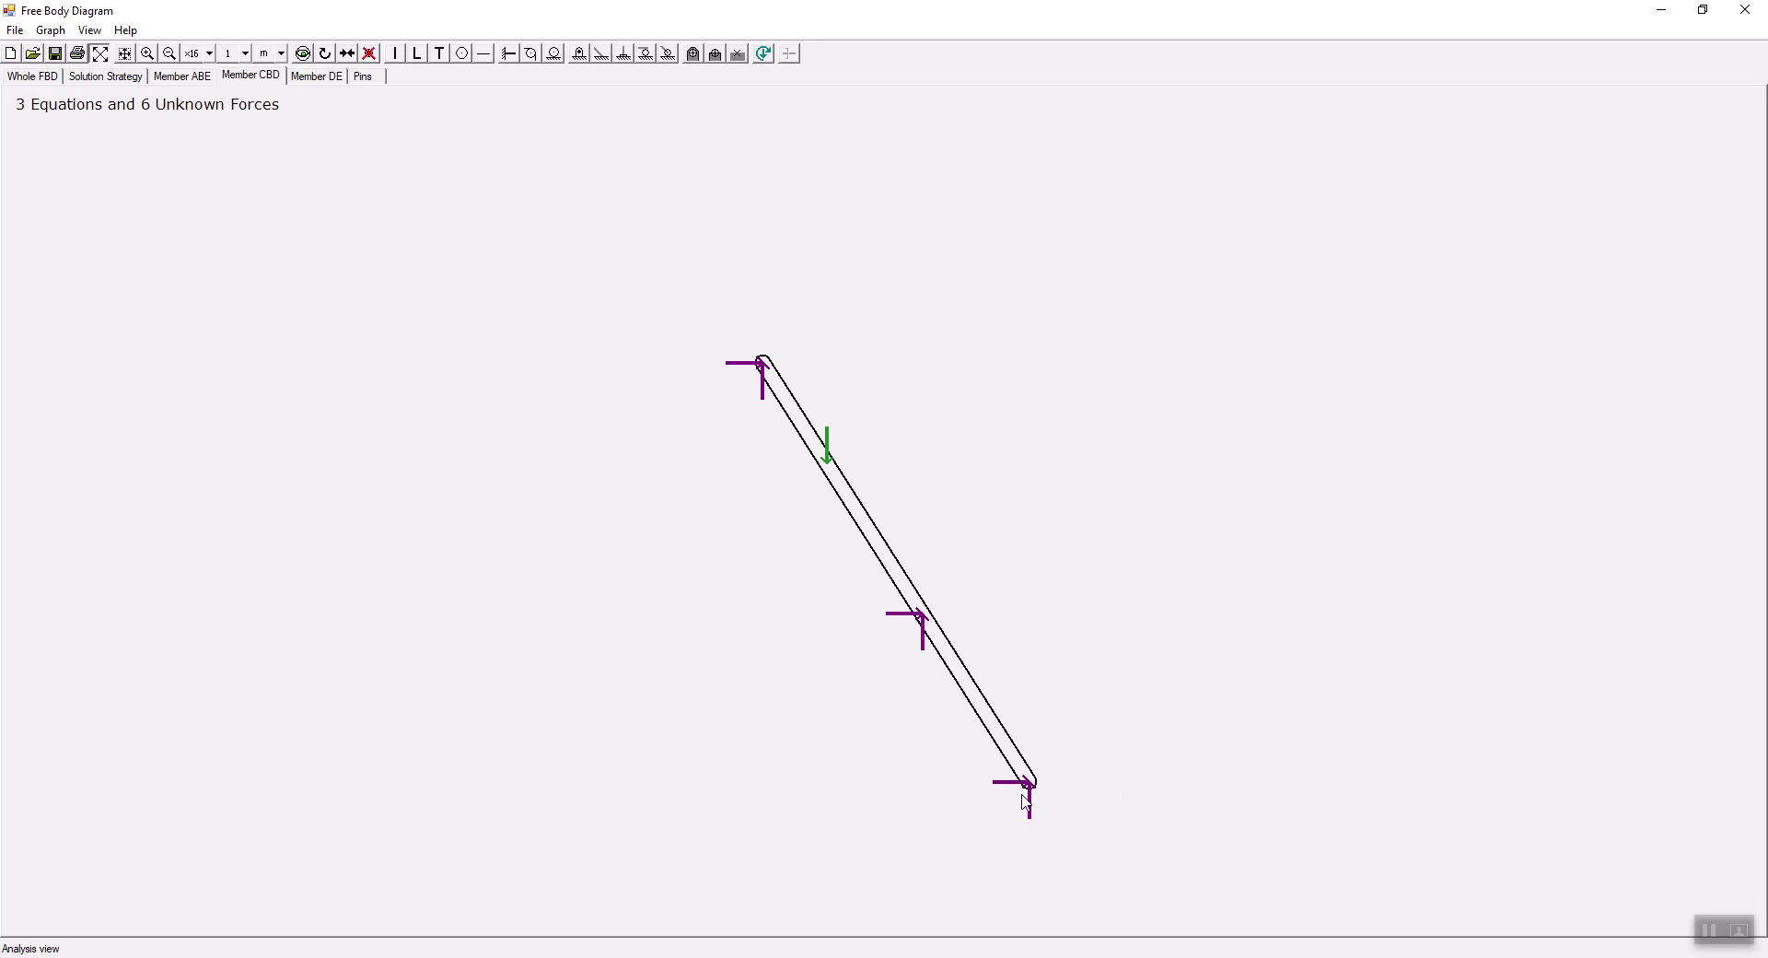
pyautogui.moveTo(1018, 778)
pyautogui.click(182, 81)
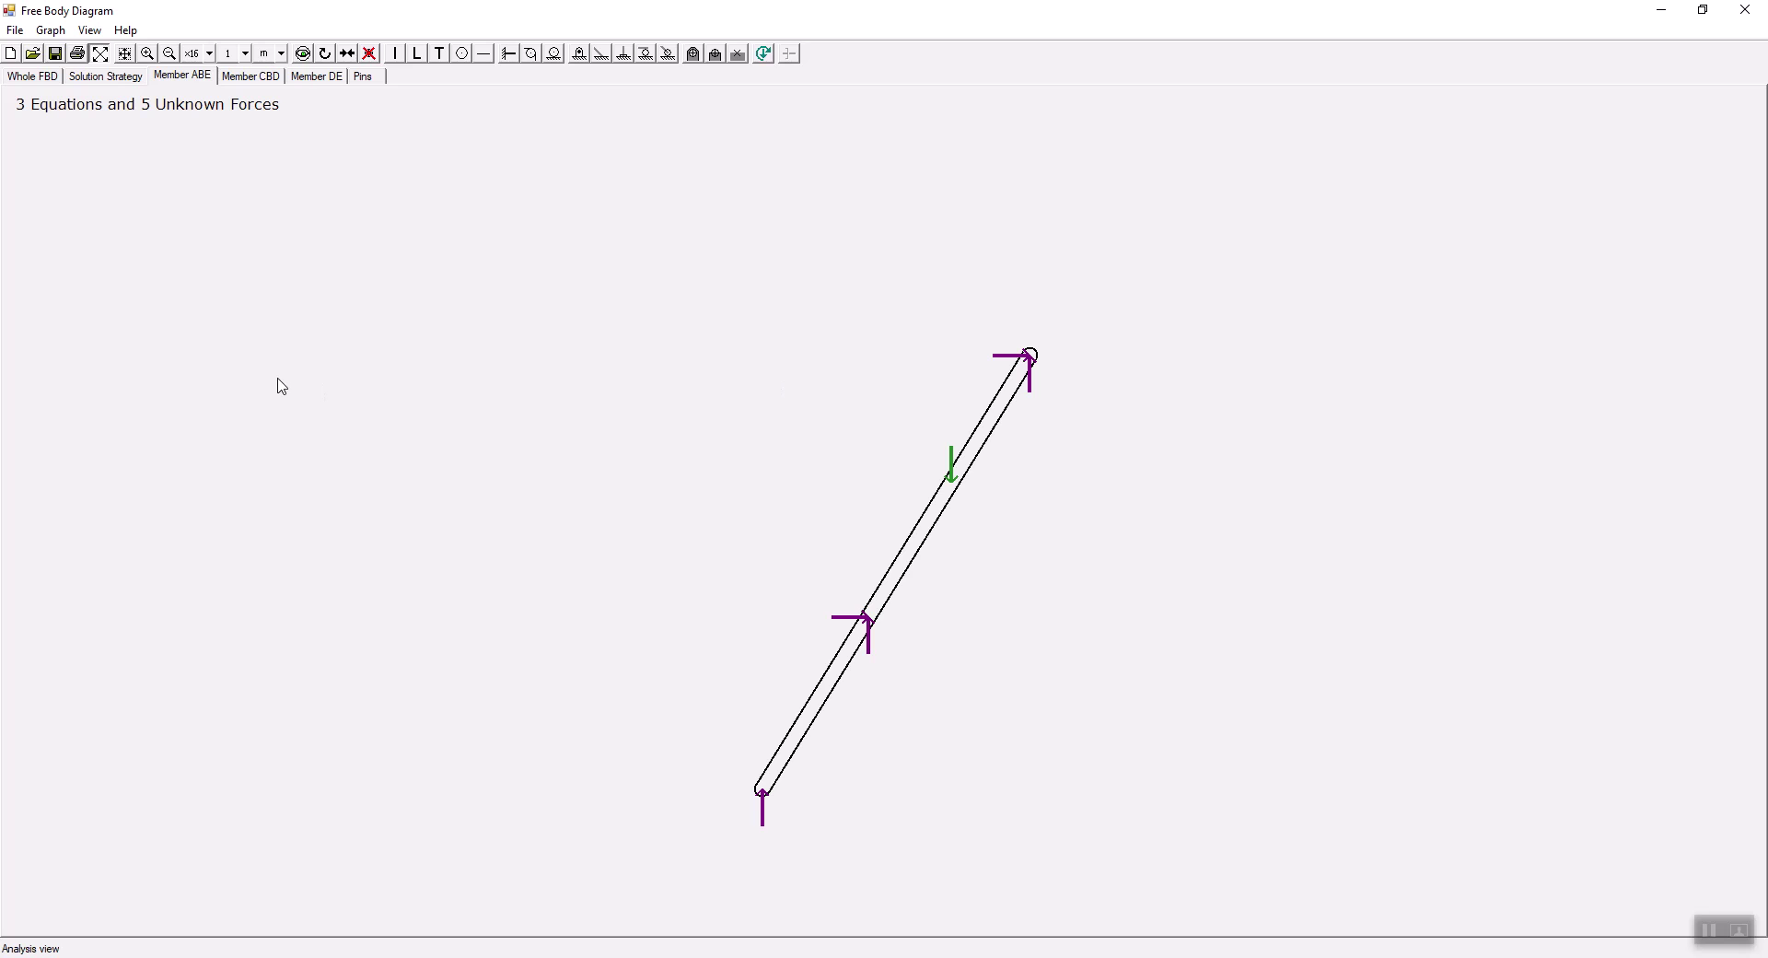
pyautogui.click(250, 76)
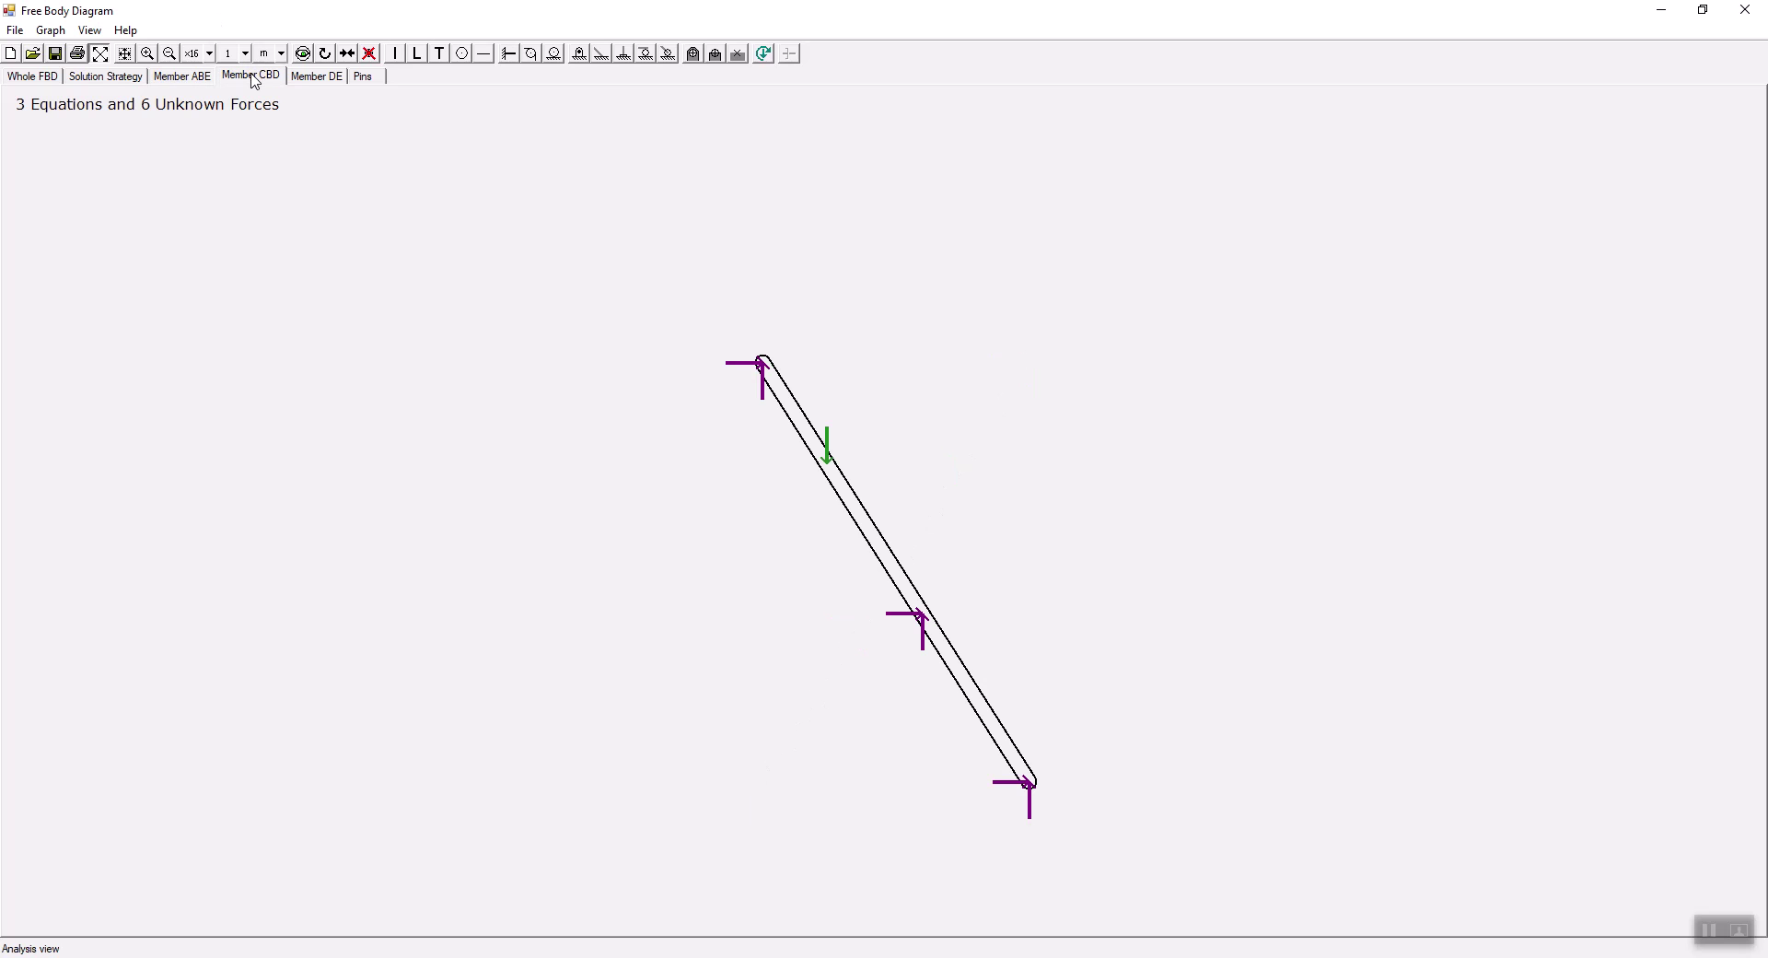
pyautogui.click(321, 75)
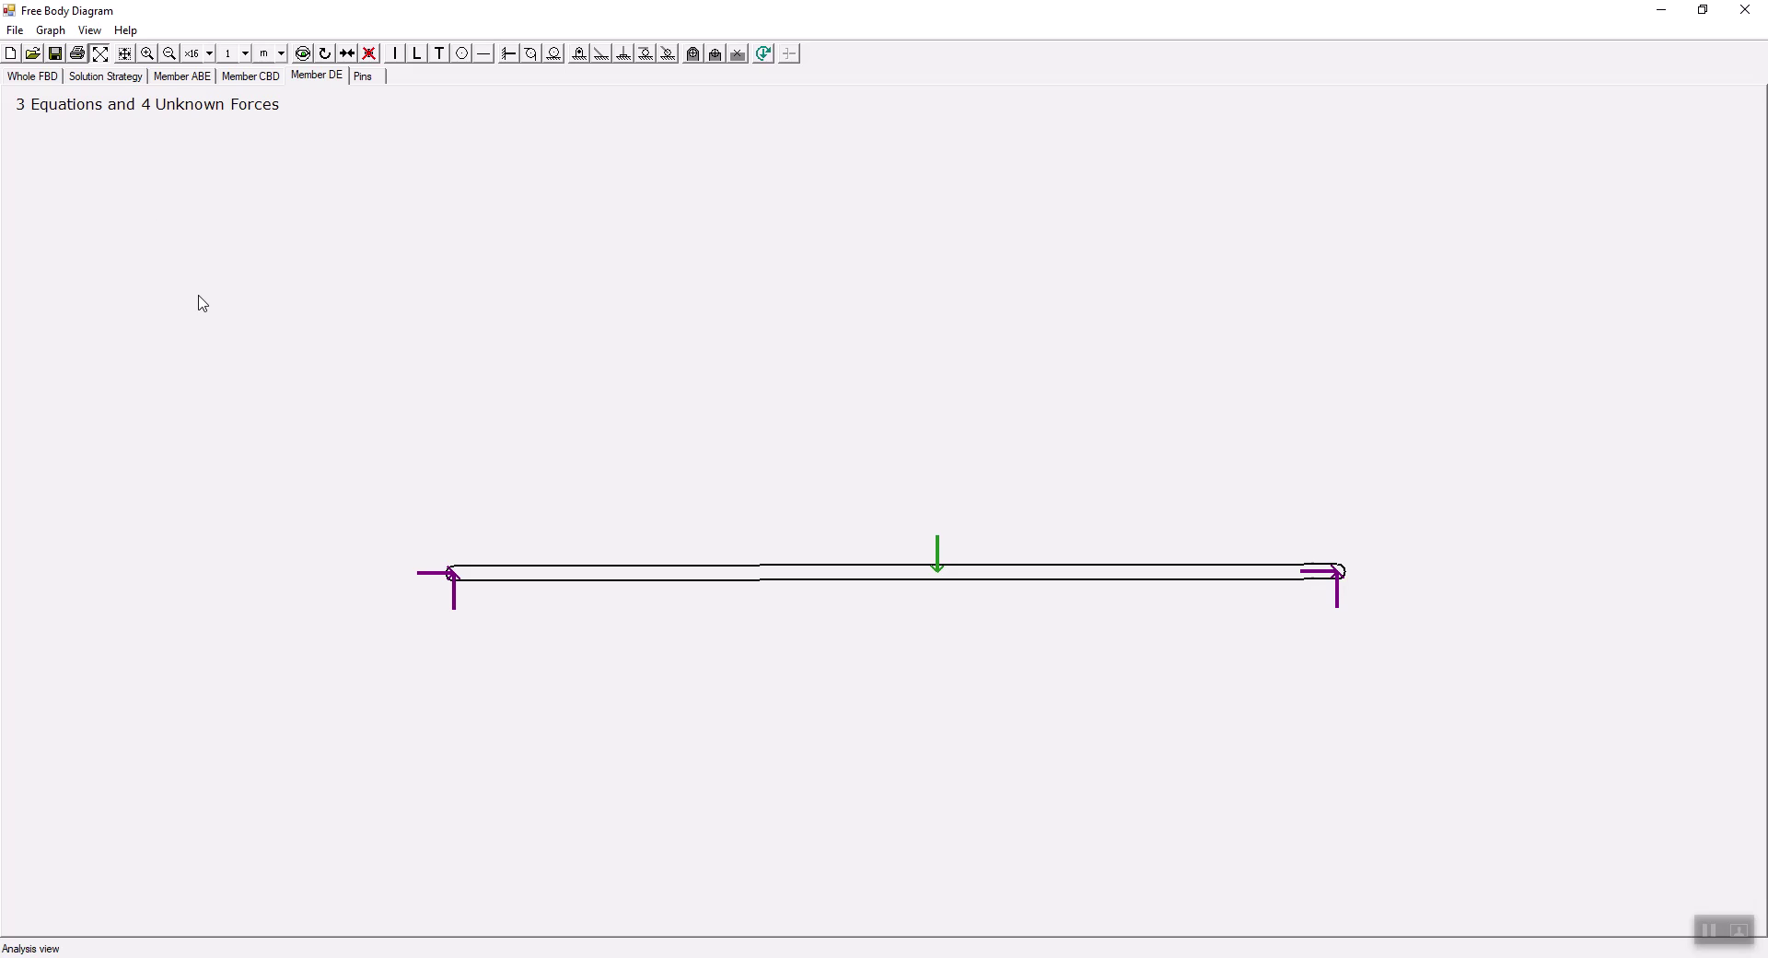
# Decline entering a custom solution strategy and compare the generated computer strategy with the whole free body diagram and the pins
pyautogui.click(106, 77)
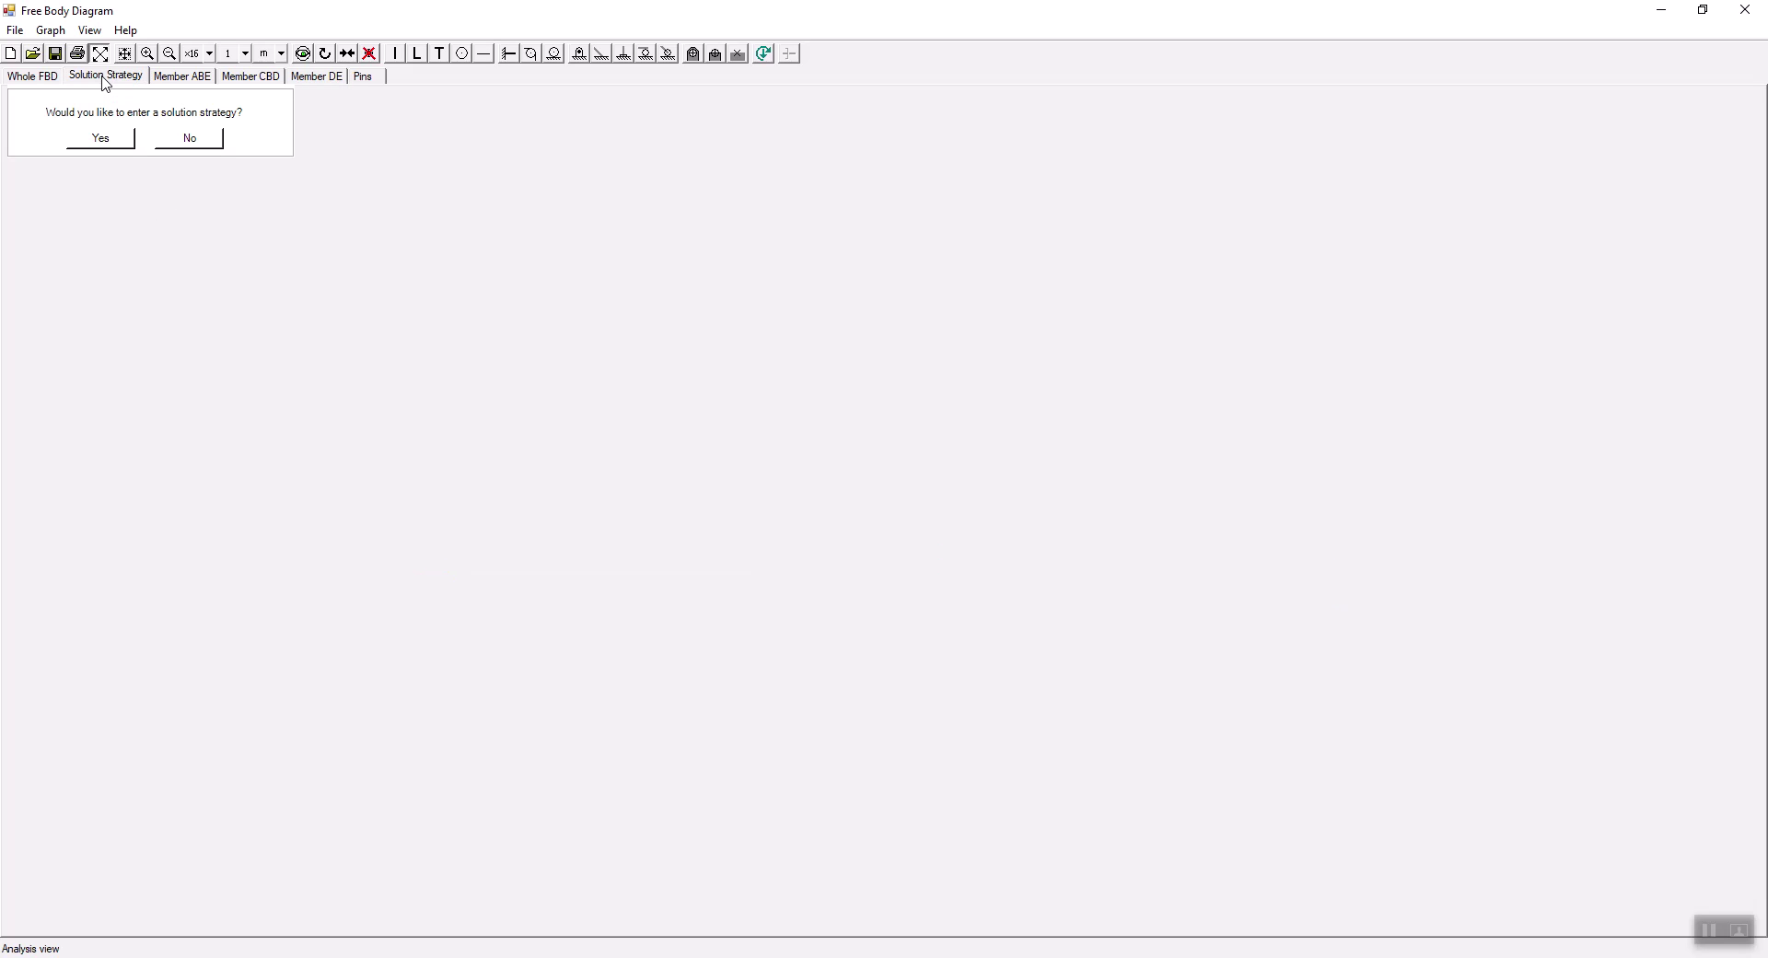
pyautogui.click(190, 140)
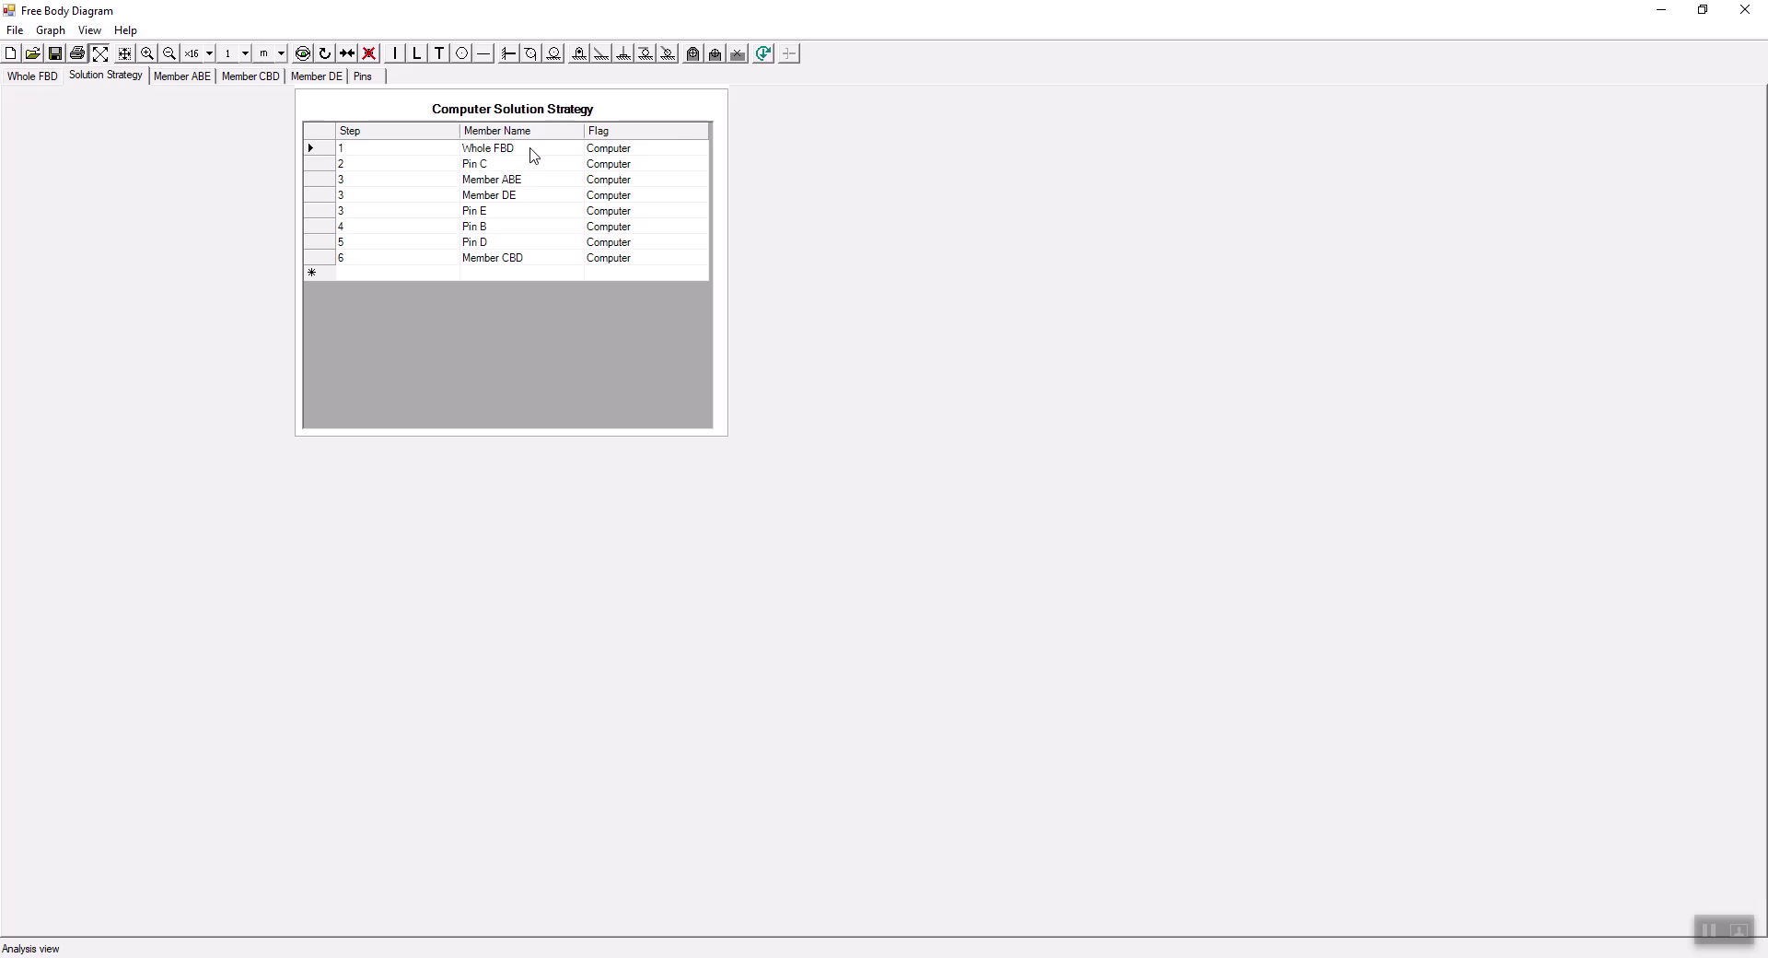
pyautogui.click(29, 79)
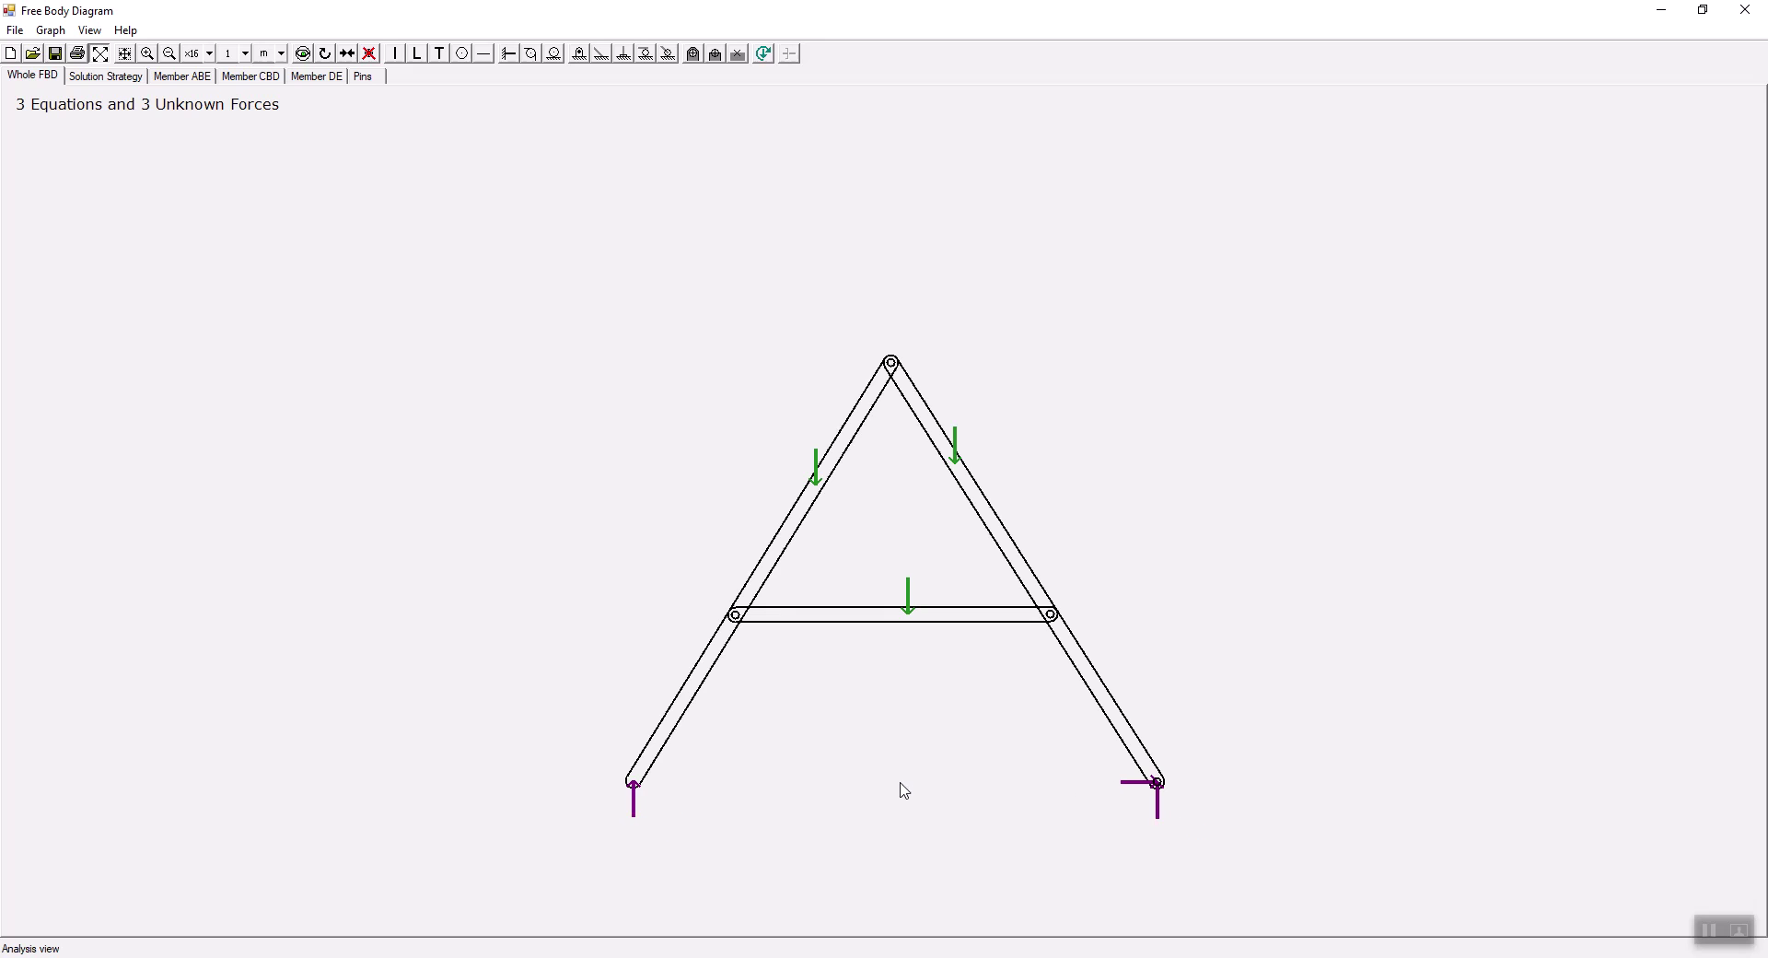
pyautogui.click(101, 77)
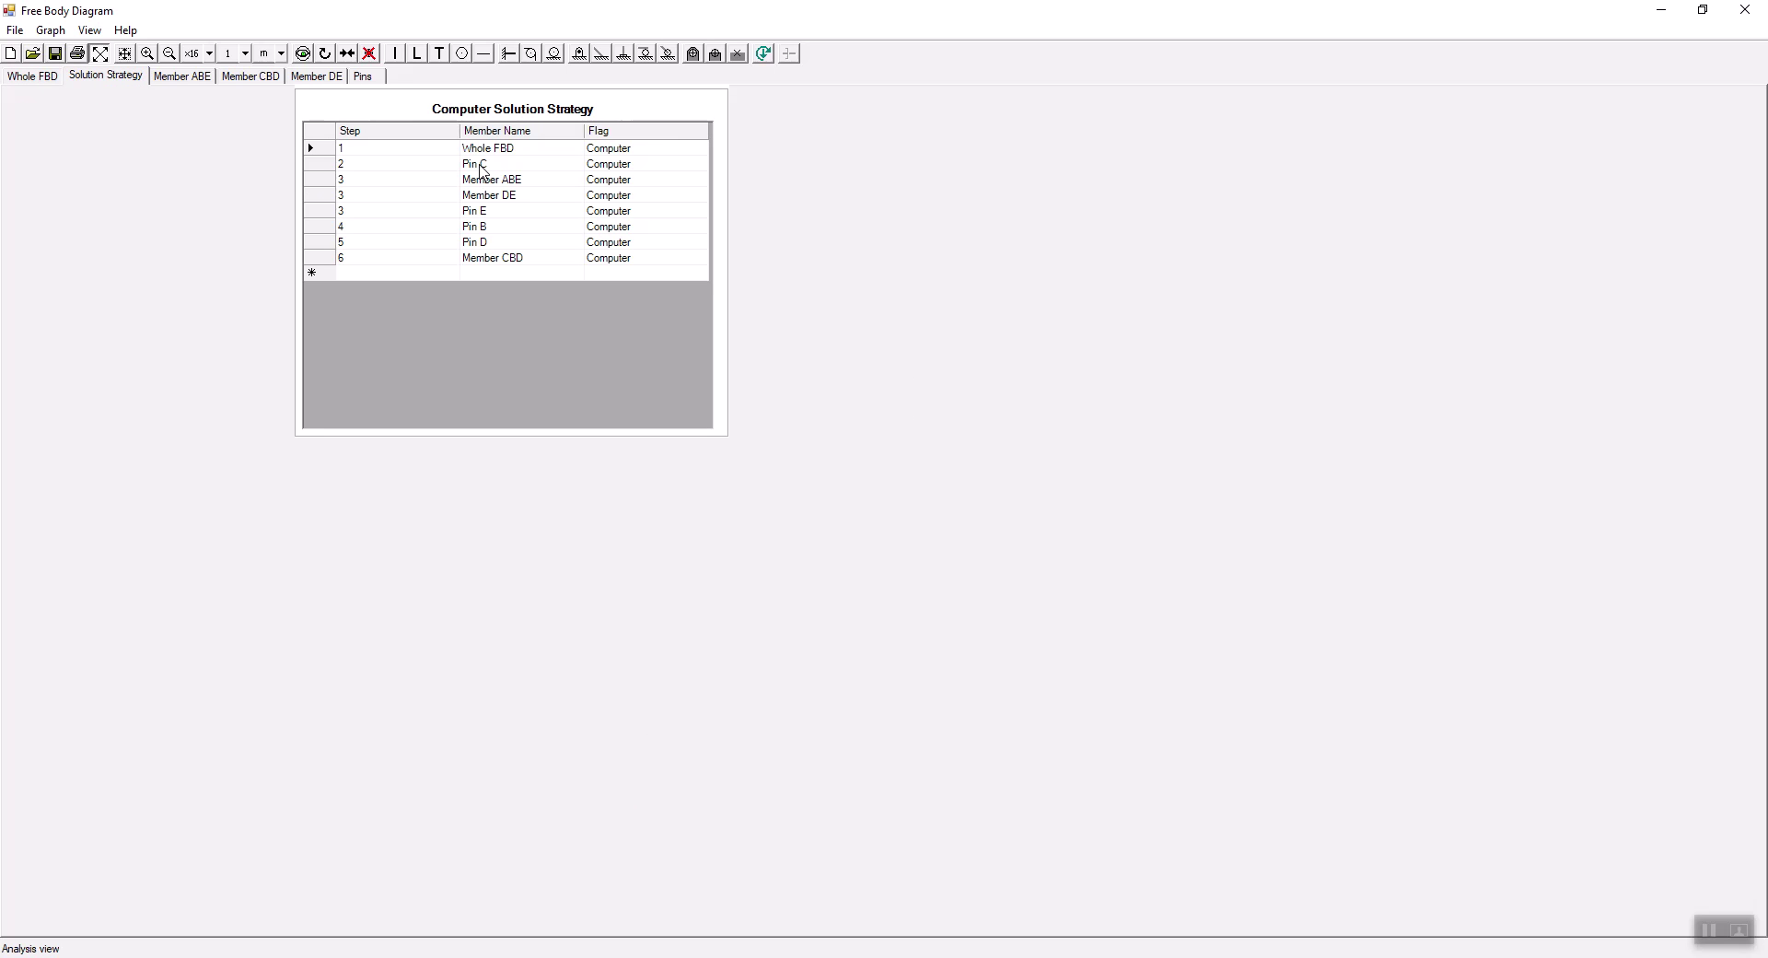
pyautogui.click(365, 78)
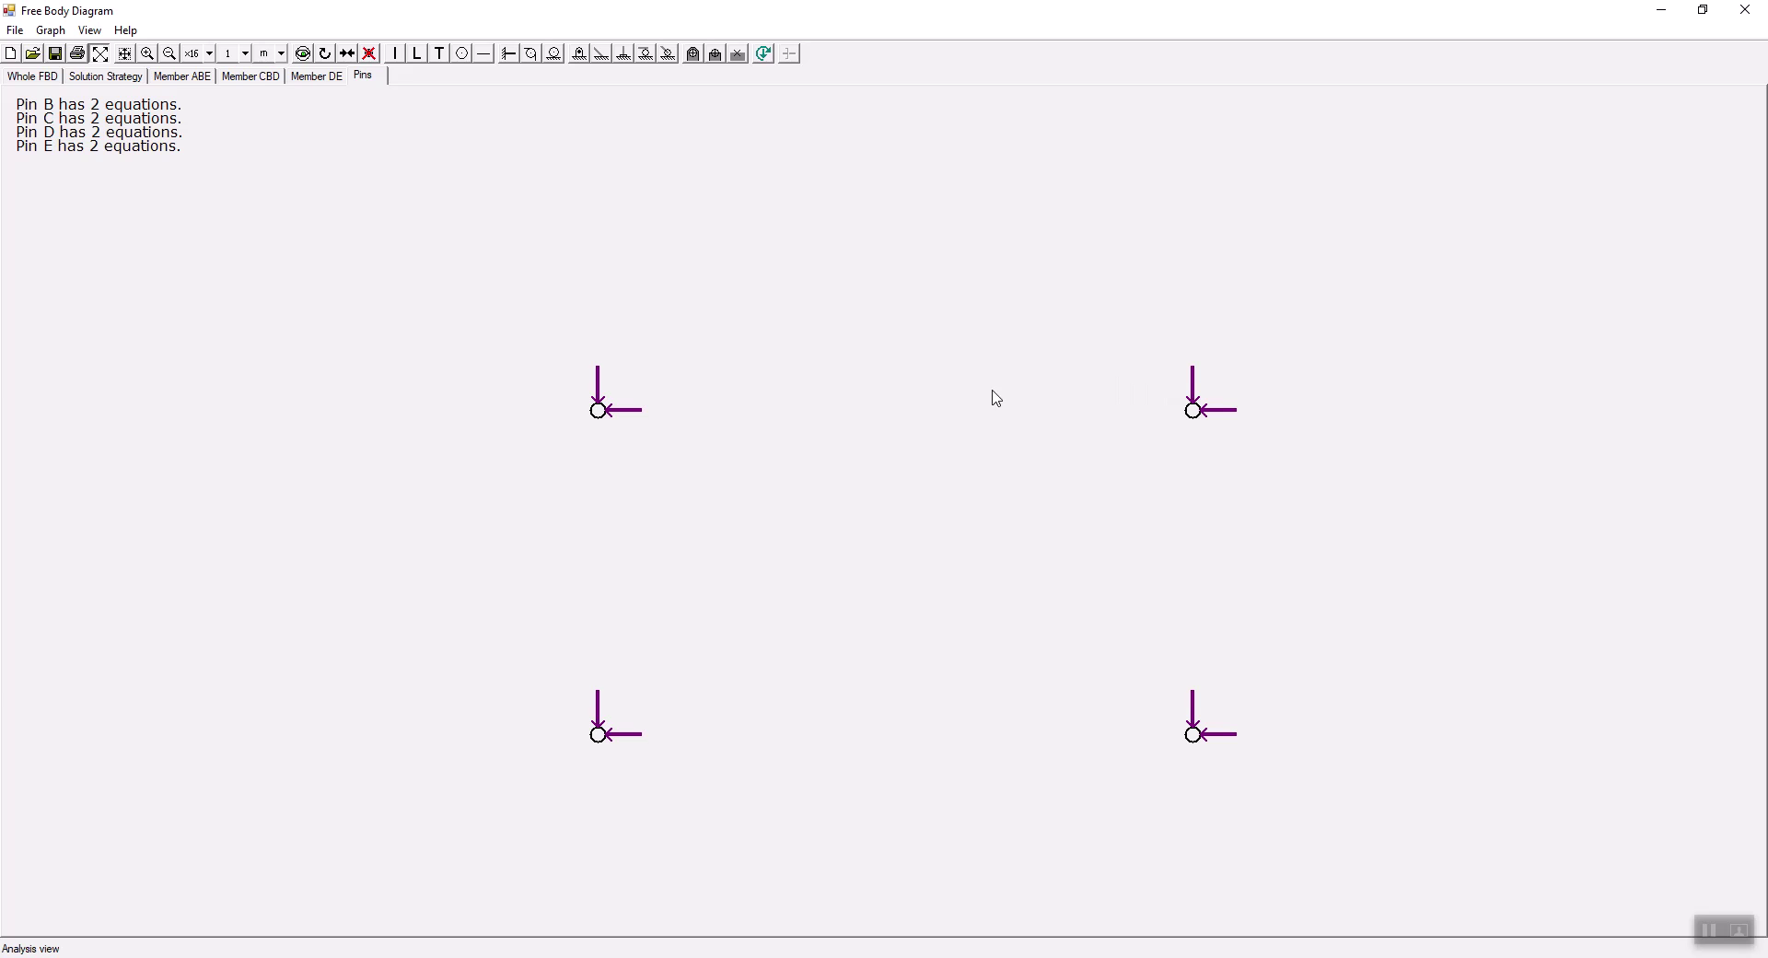
pyautogui.click(127, 80)
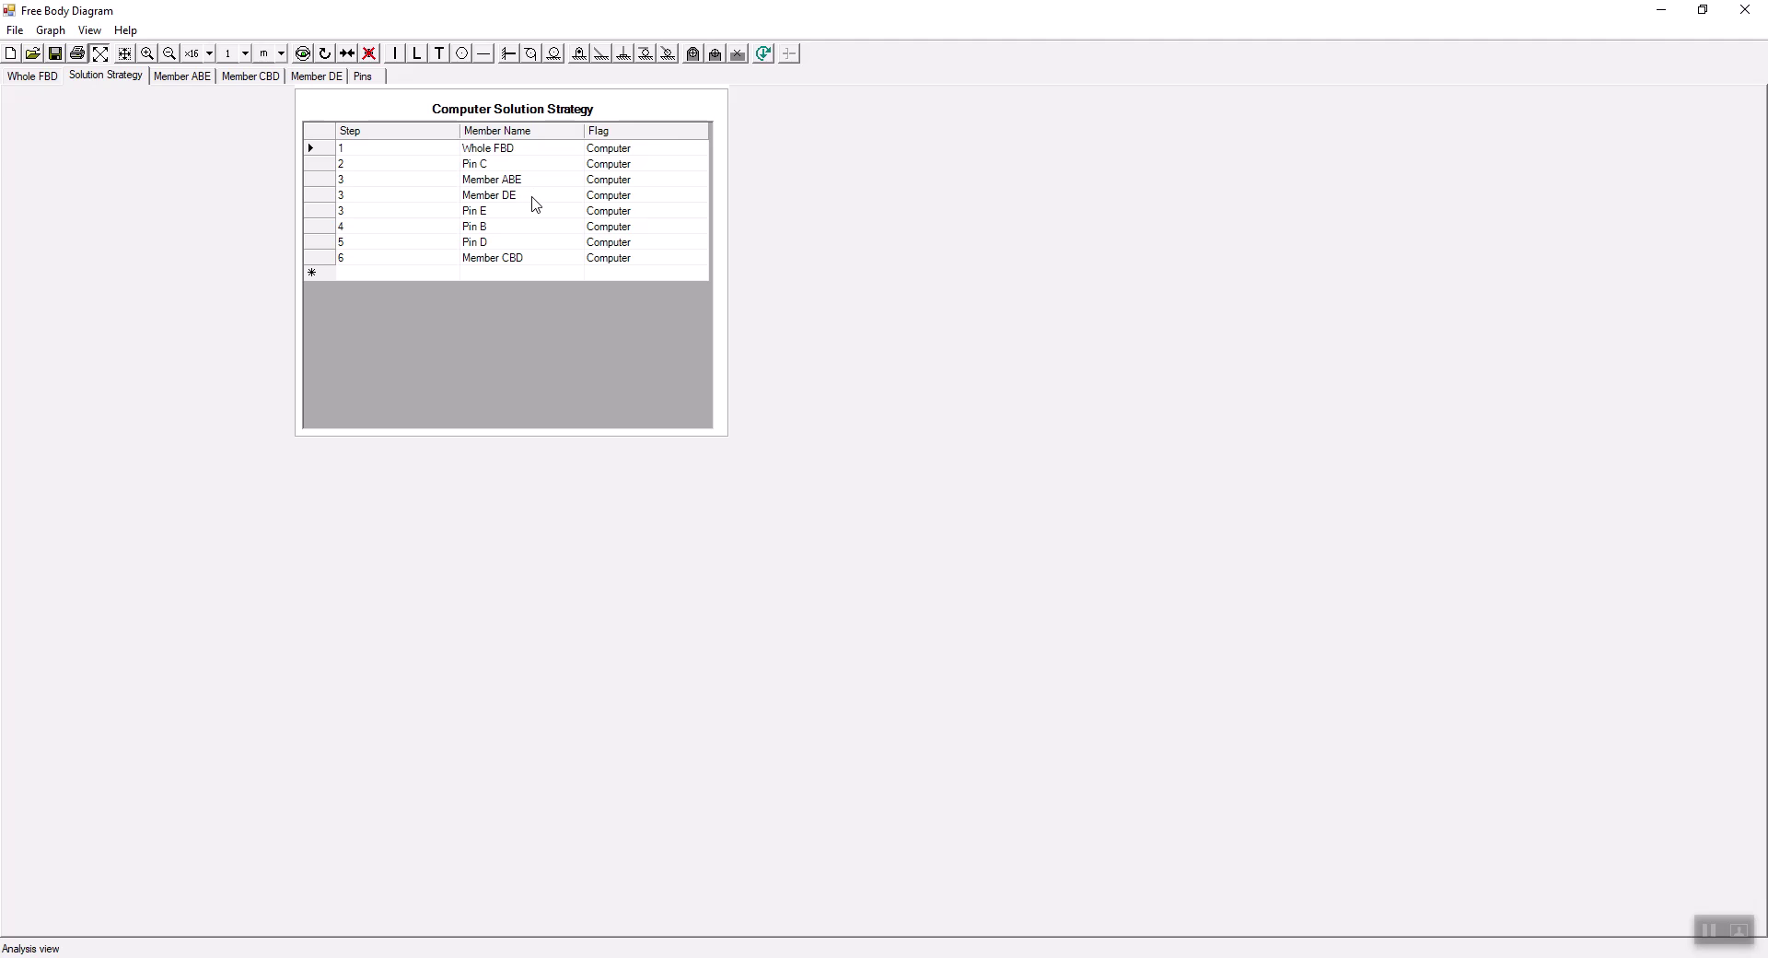
# Examine the unknown forces on members ABE, DE and CBD and check them against the steps of the computer solution strategy
pyautogui.click(184, 76)
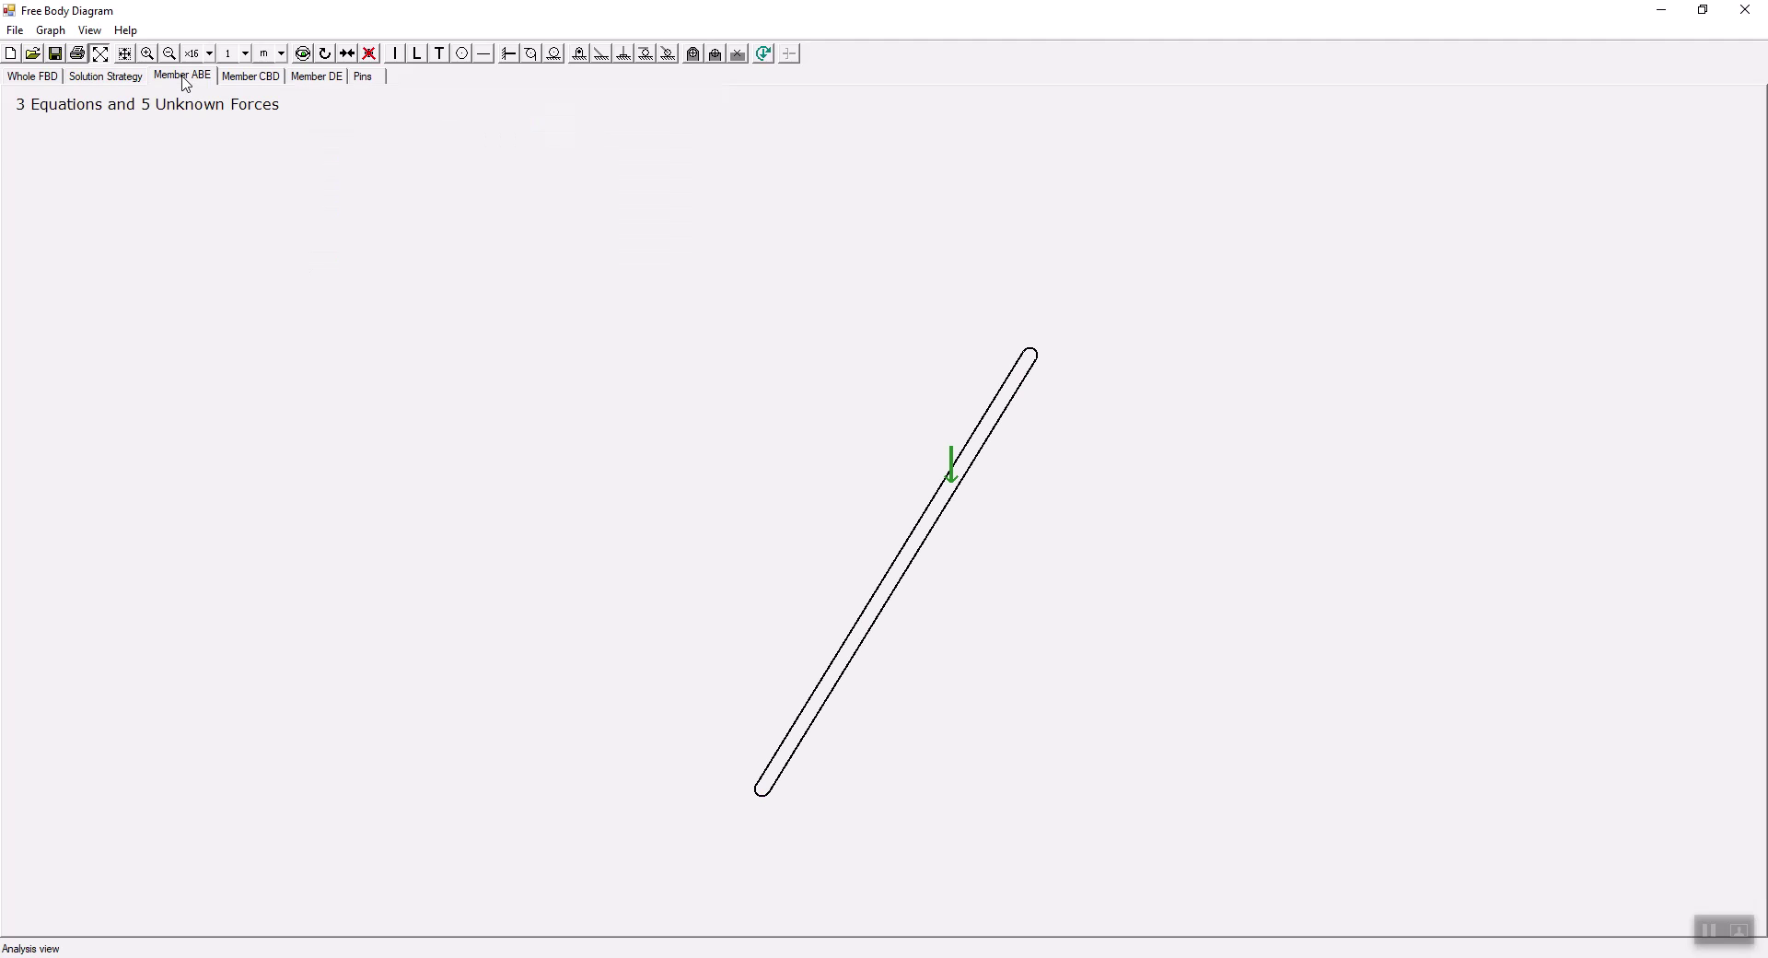
pyautogui.moveTo(842, 618)
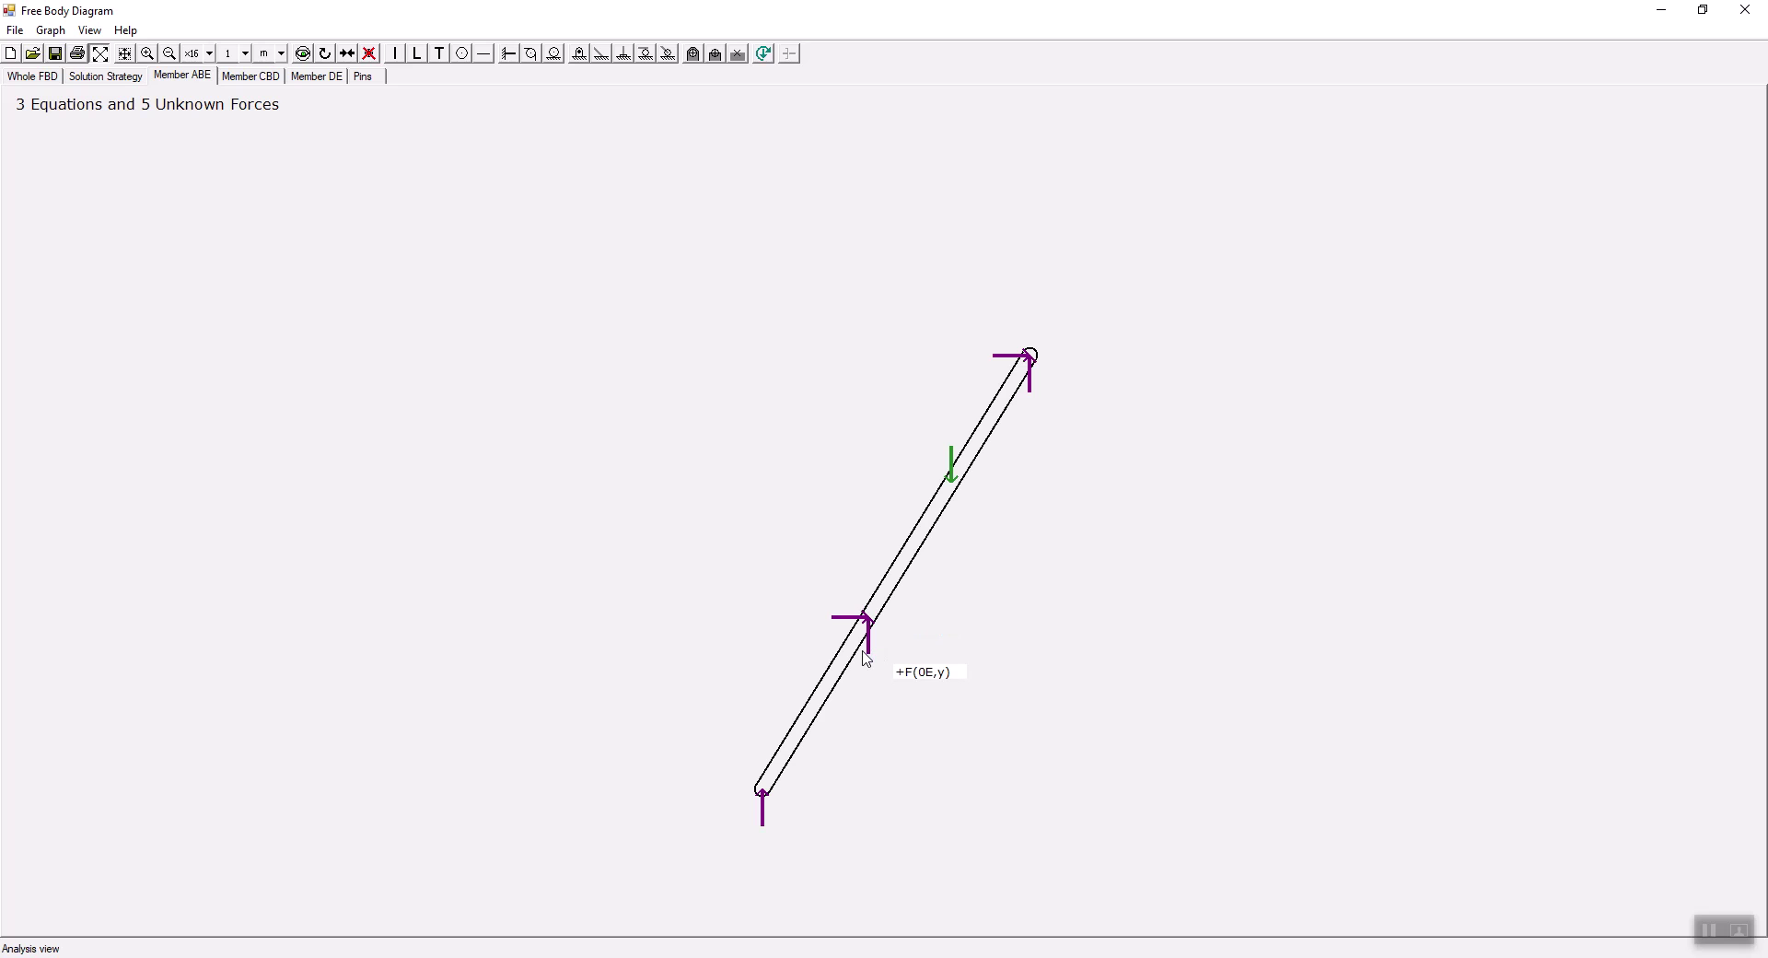
pyautogui.moveTo(915, 553)
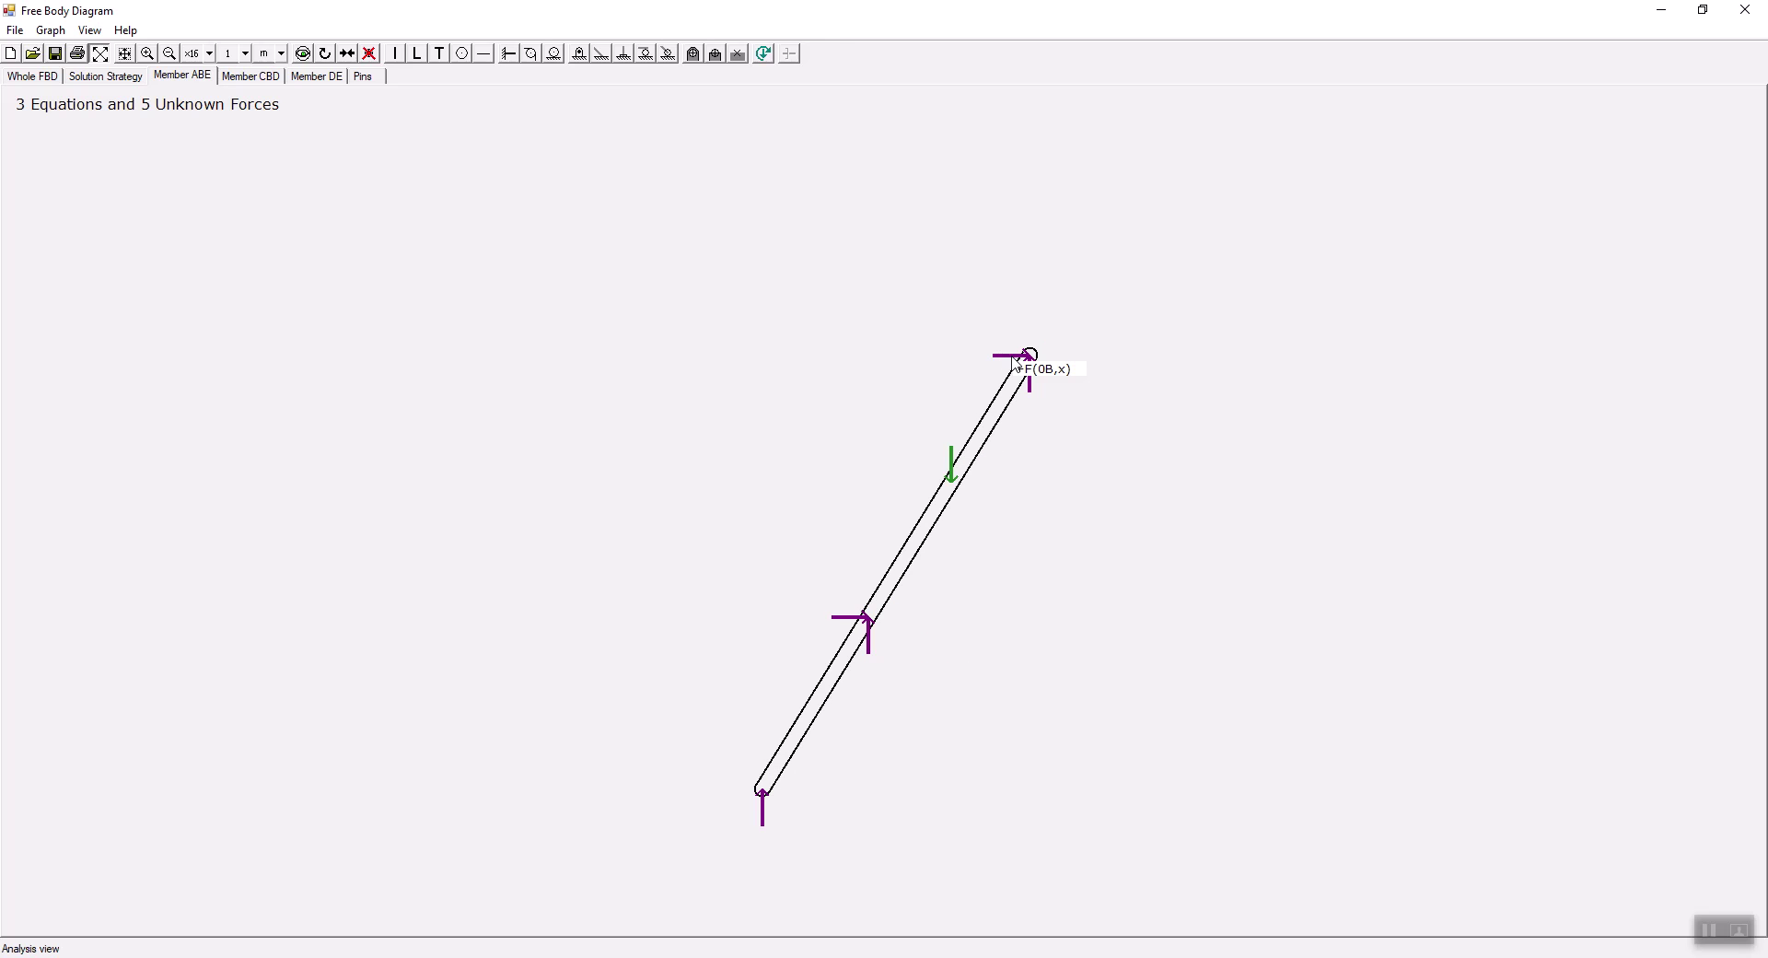
pyautogui.moveTo(1035, 396)
pyautogui.click(318, 76)
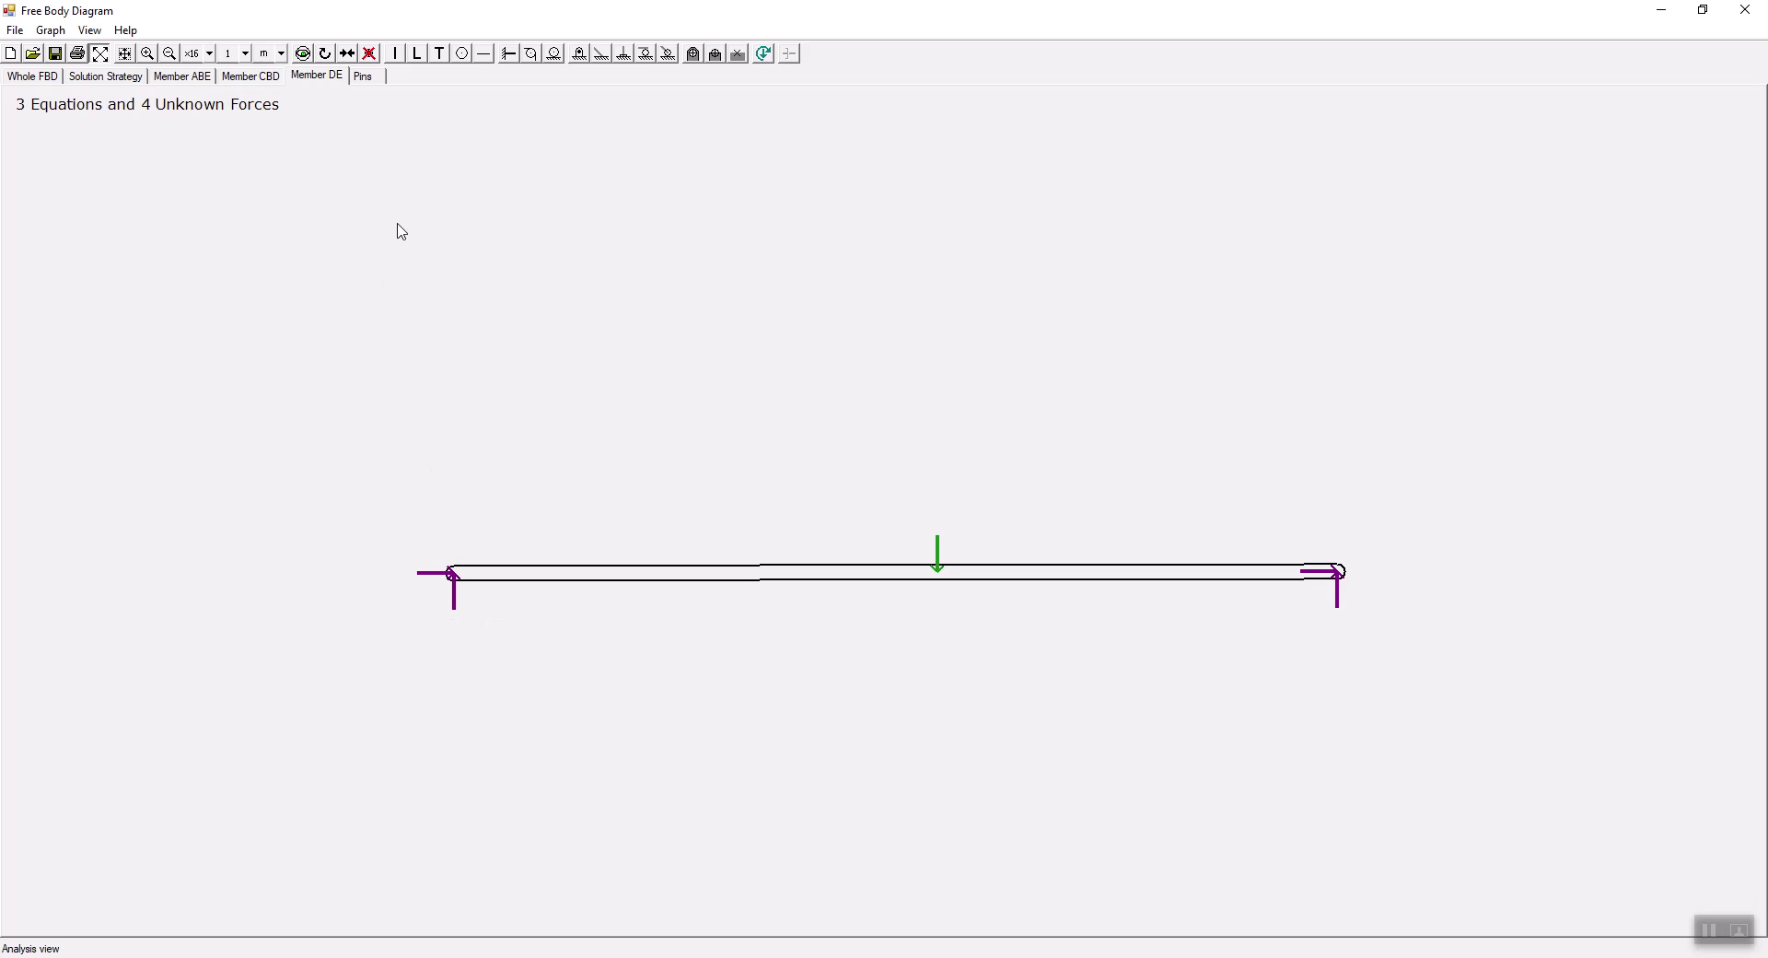
pyautogui.click(187, 81)
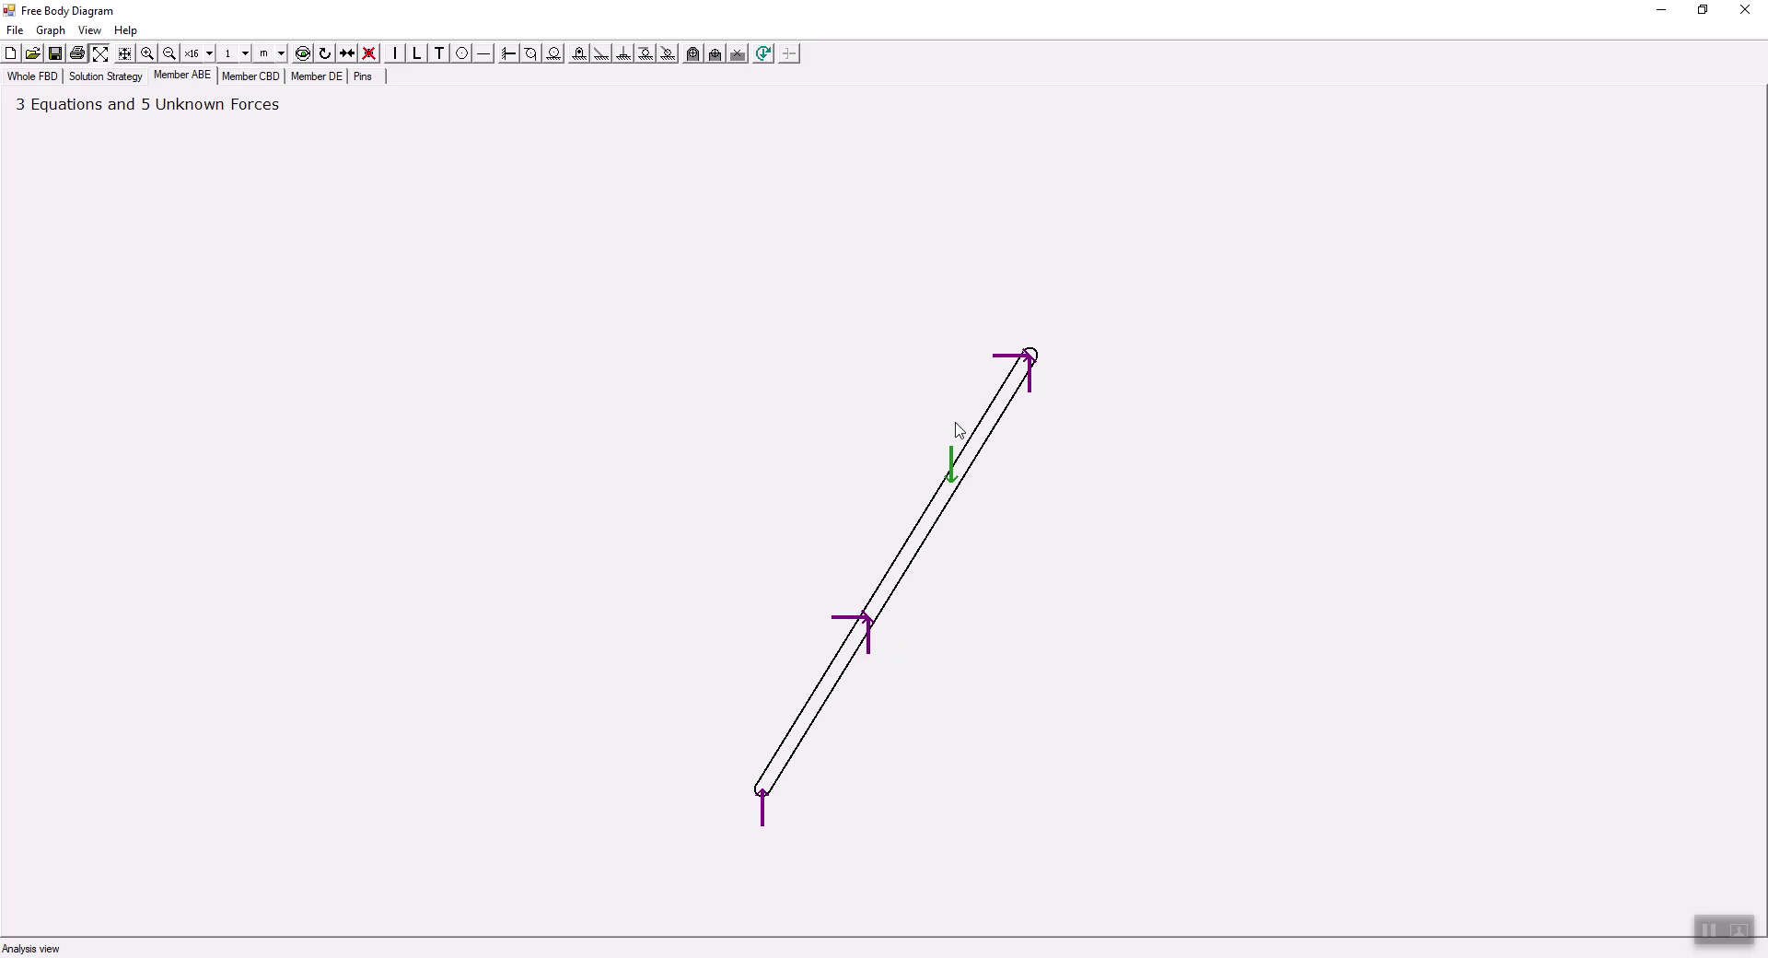
pyautogui.click(312, 78)
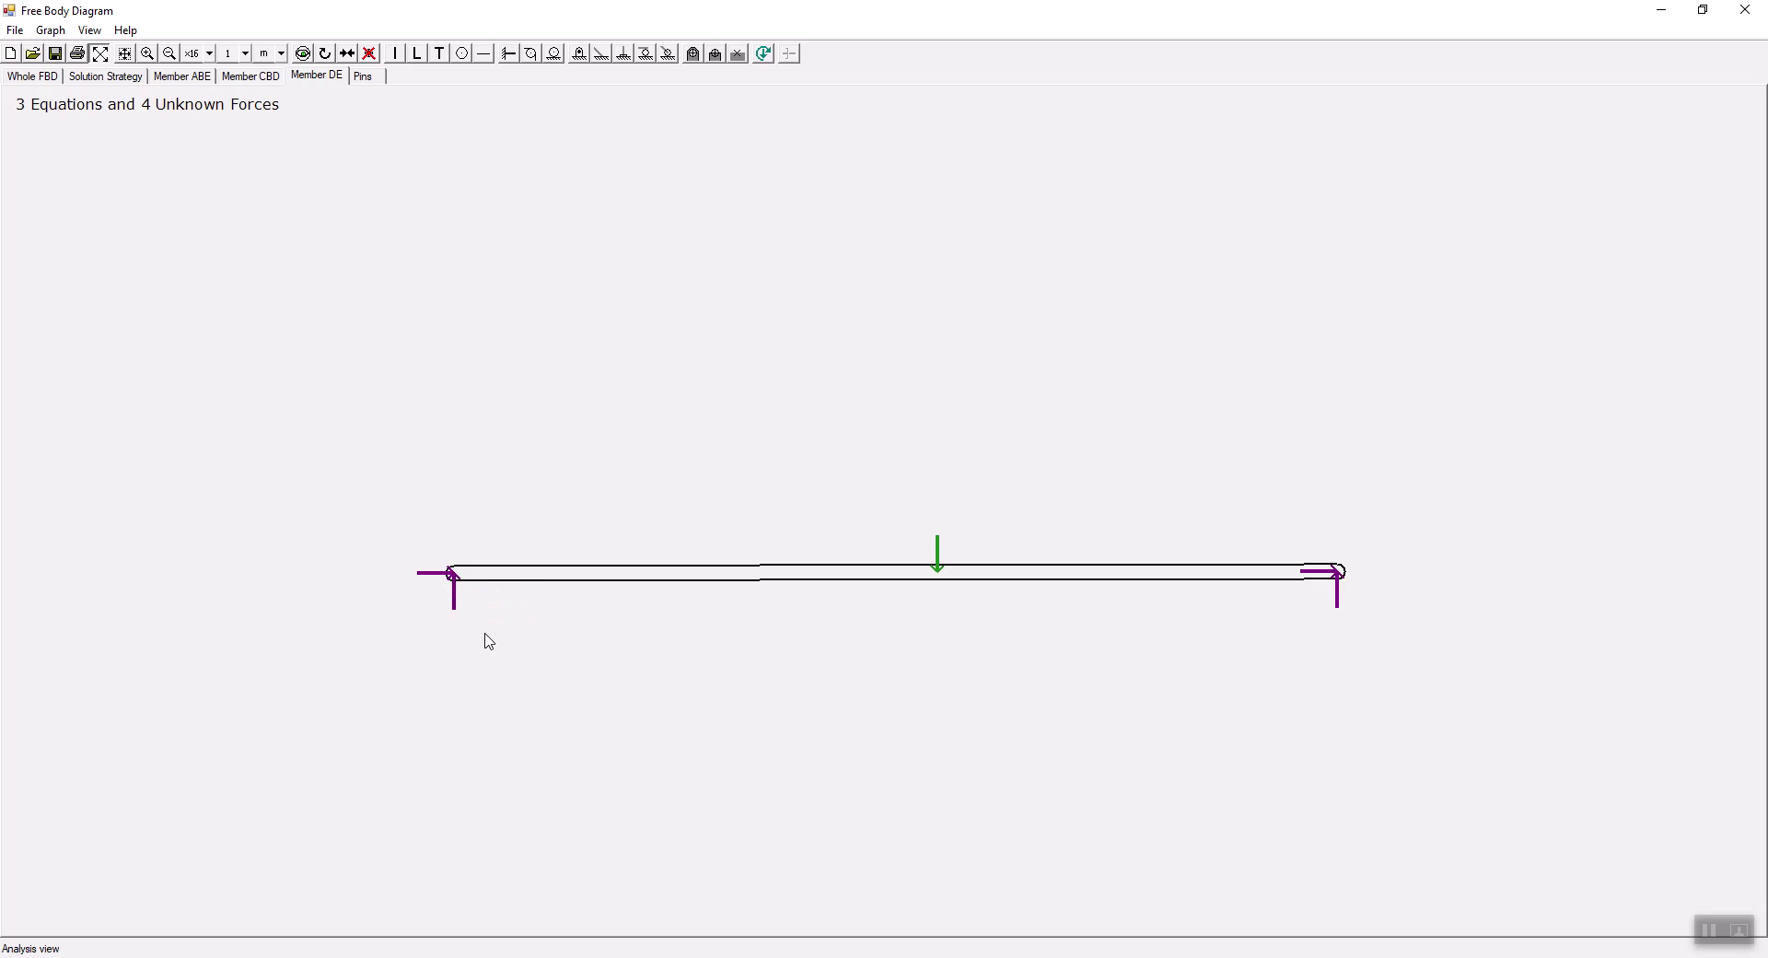
pyautogui.click(113, 78)
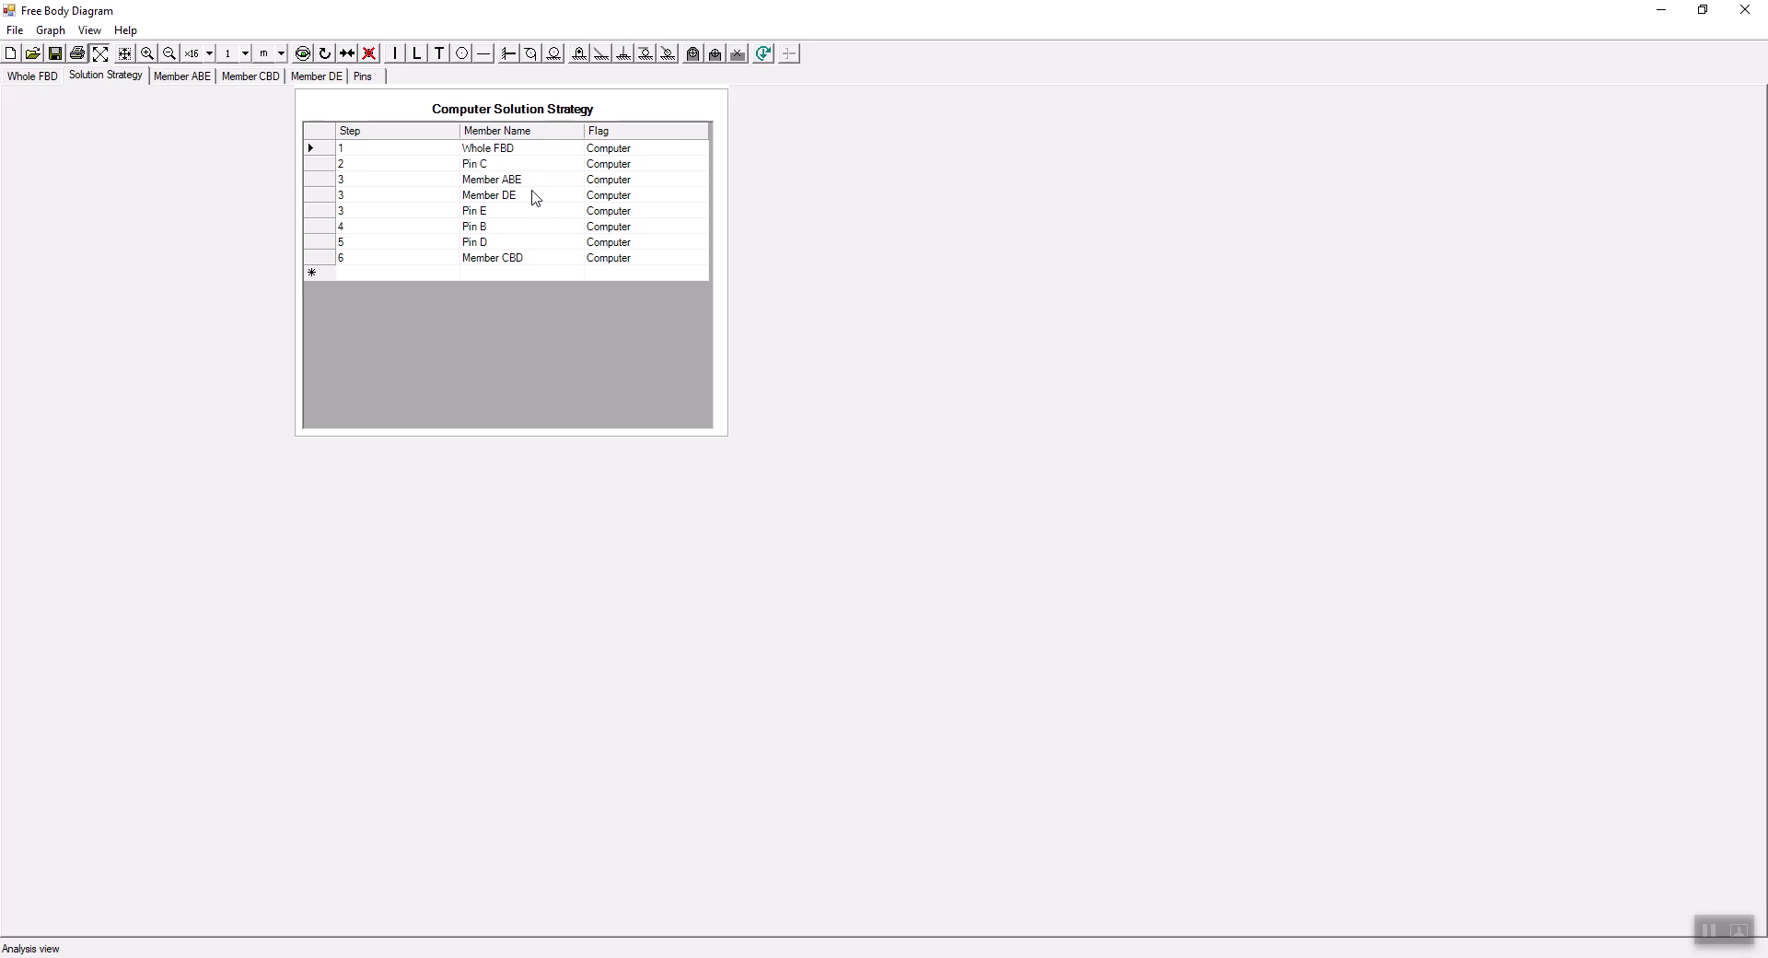
pyautogui.click(252, 79)
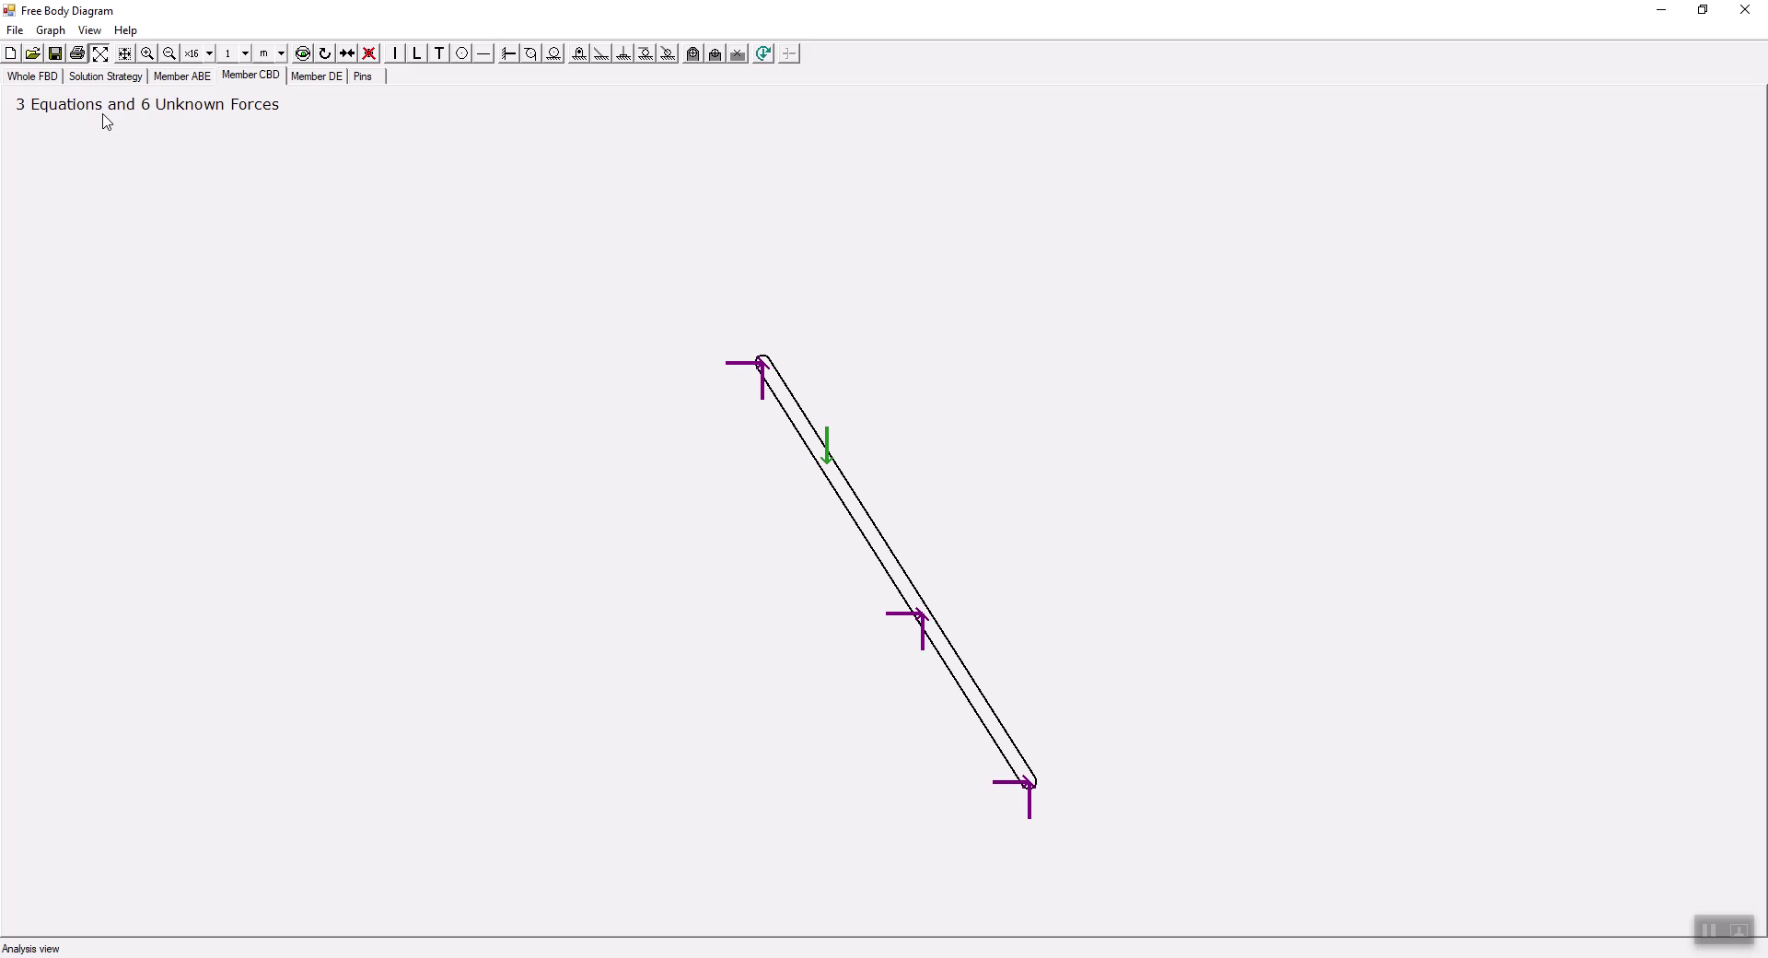
pyautogui.click(105, 76)
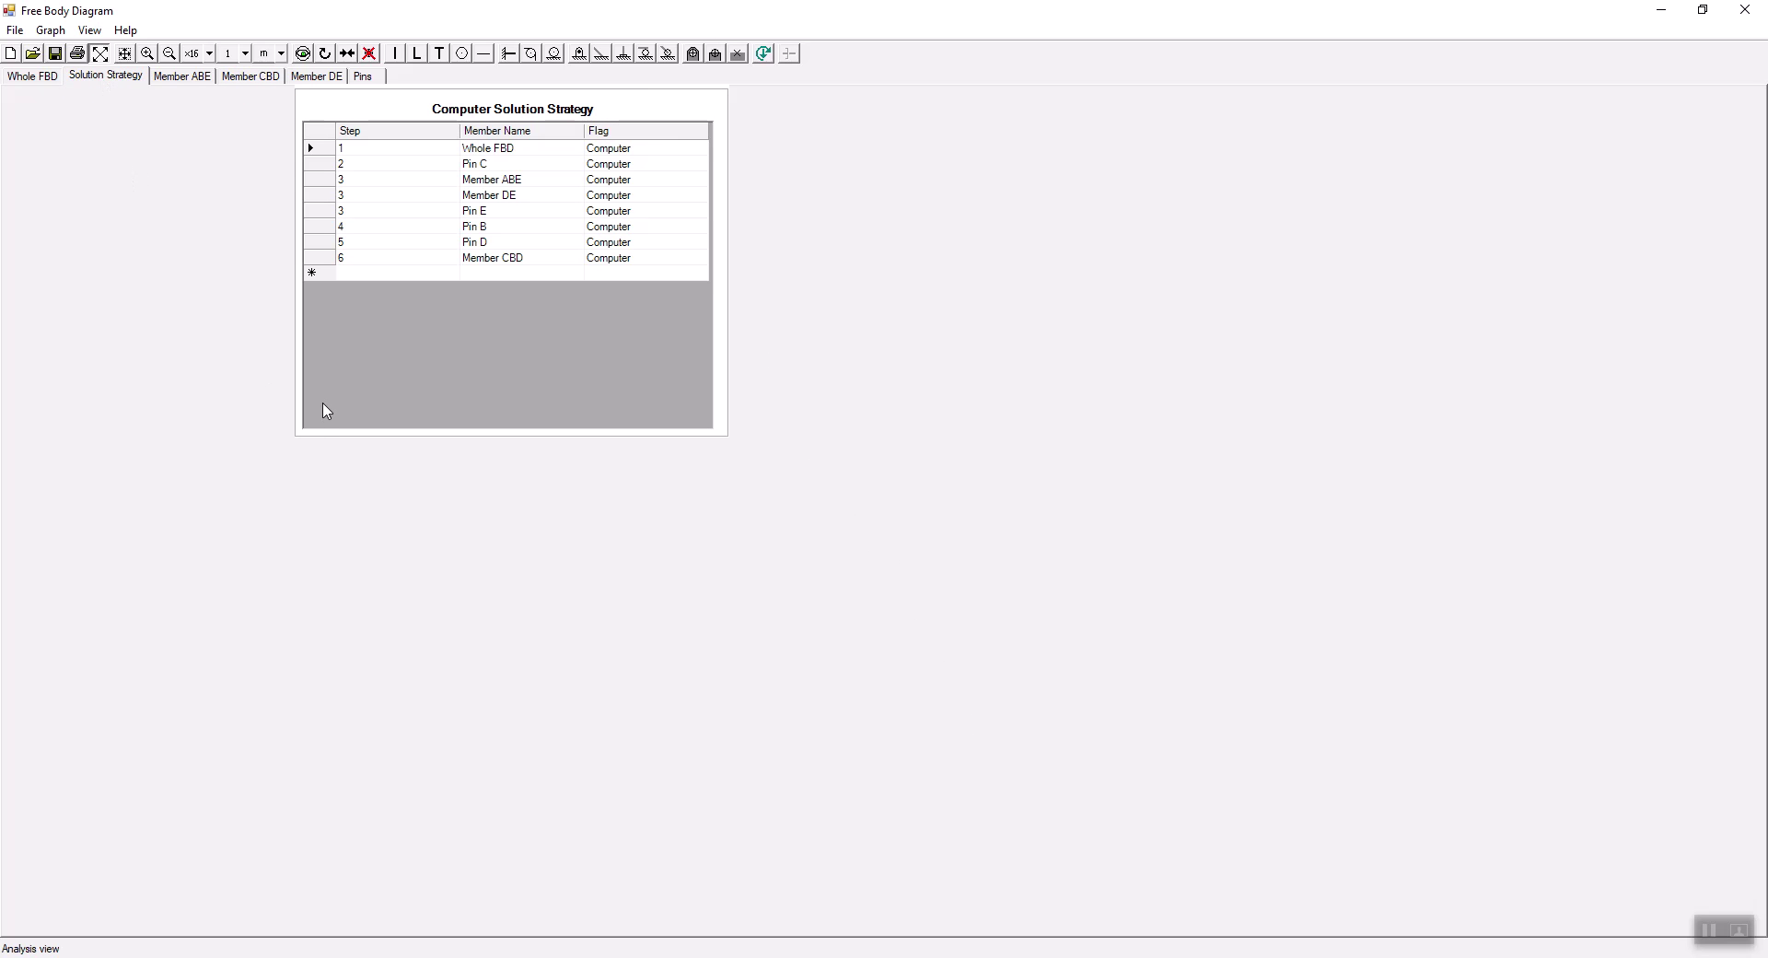